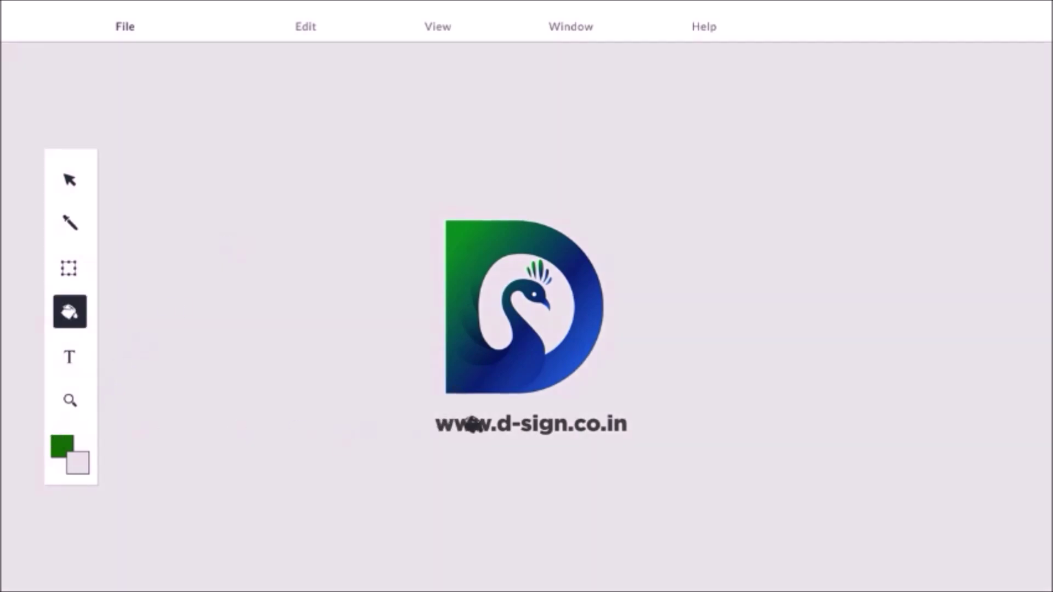
Open the pixabay.com website in the browser
{"action": "left_click", "coordinate": [125, 26]}
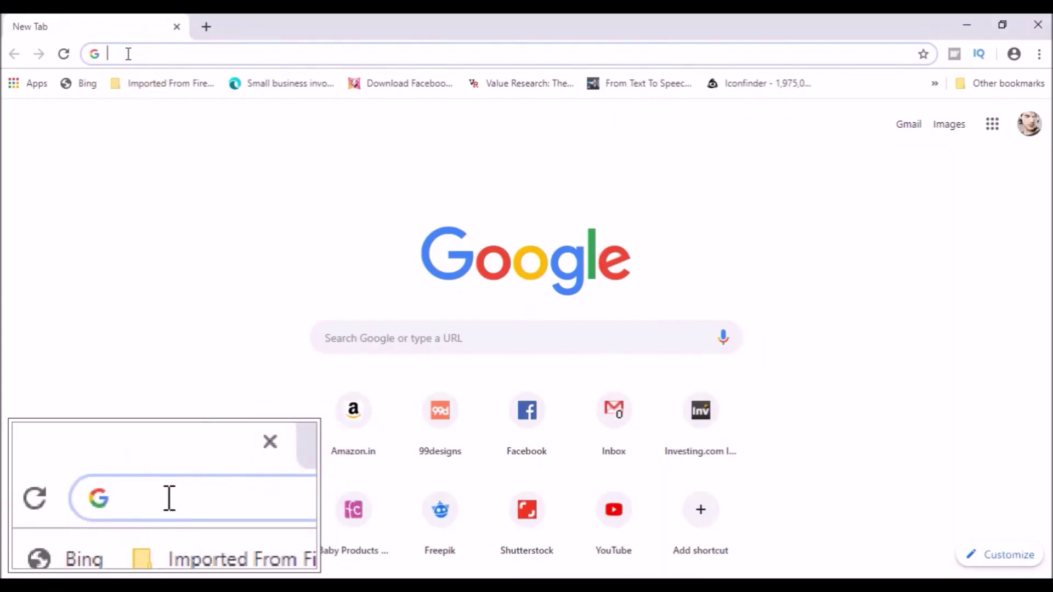
{"action": "type", "text": "pixabay"}
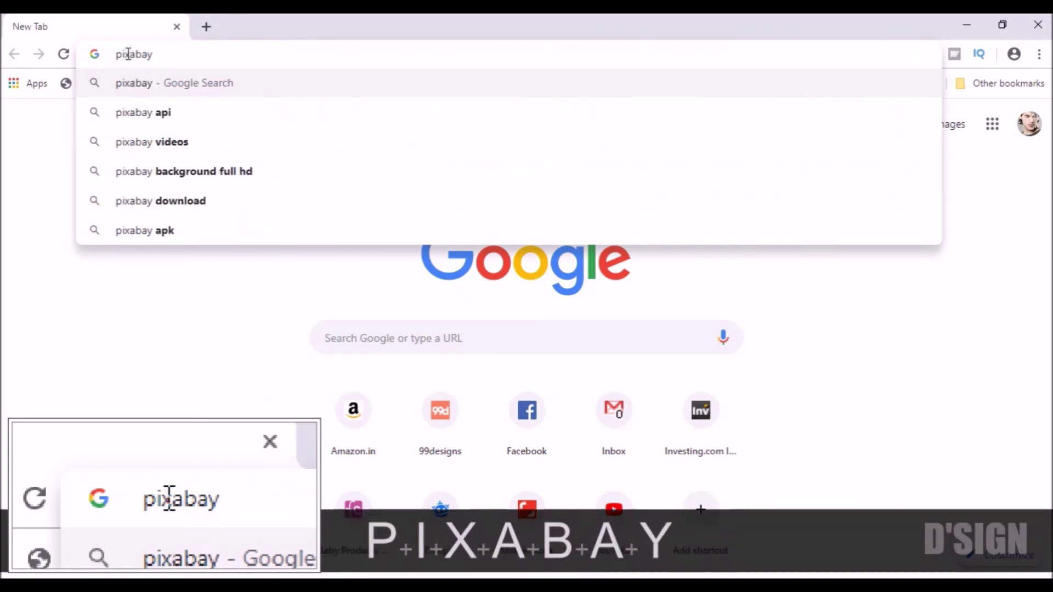
{"action": "type", "text": ".com"}
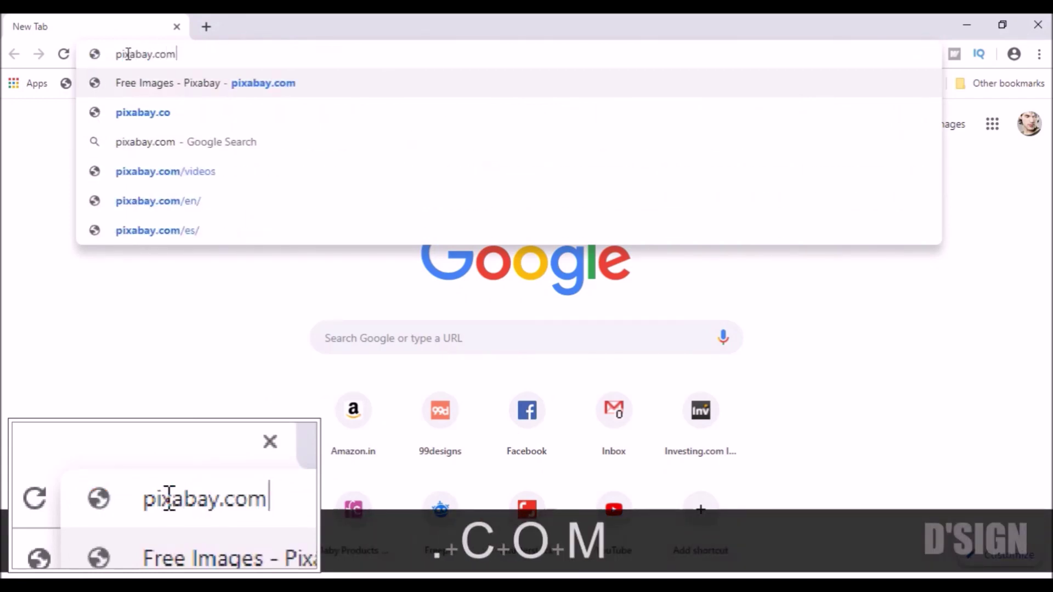
{"action": "key", "text": "Return"}
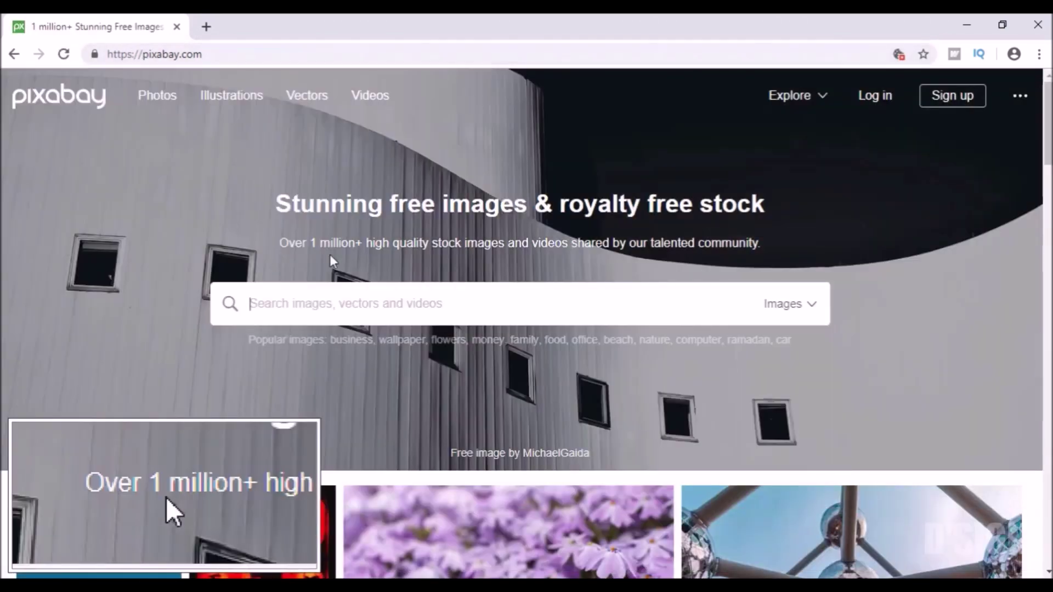
Search the images for "mother" and open the photo of the woman in a white hat holding up a baby
{"action": "type", "text": "mother"}
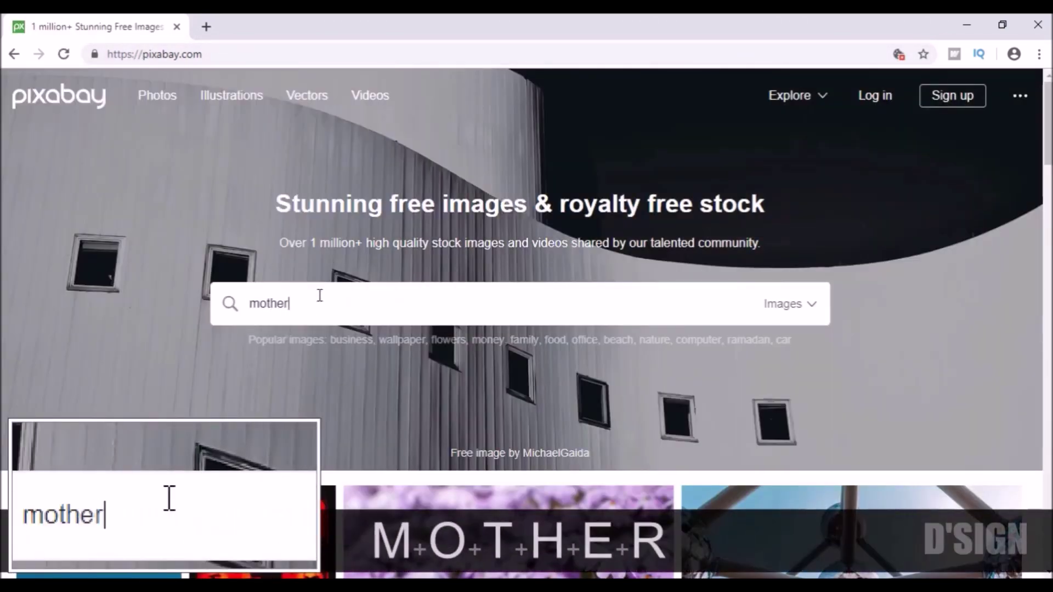
{"action": "key", "text": "Return"}
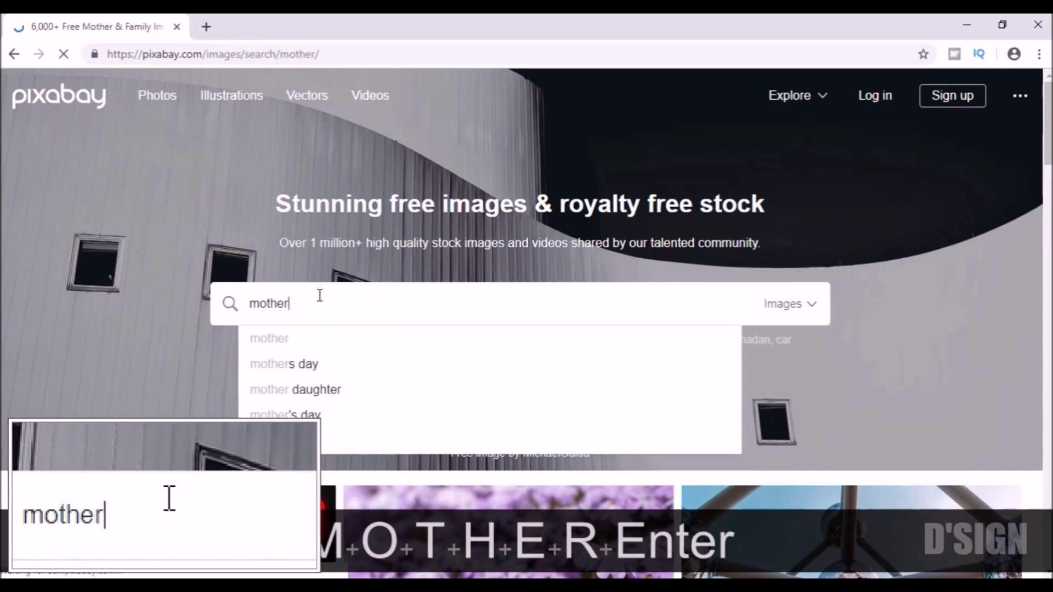
{"action": "scroll", "coordinate": [319, 296], "scroll_direction": "down", "scroll_amount": 3}
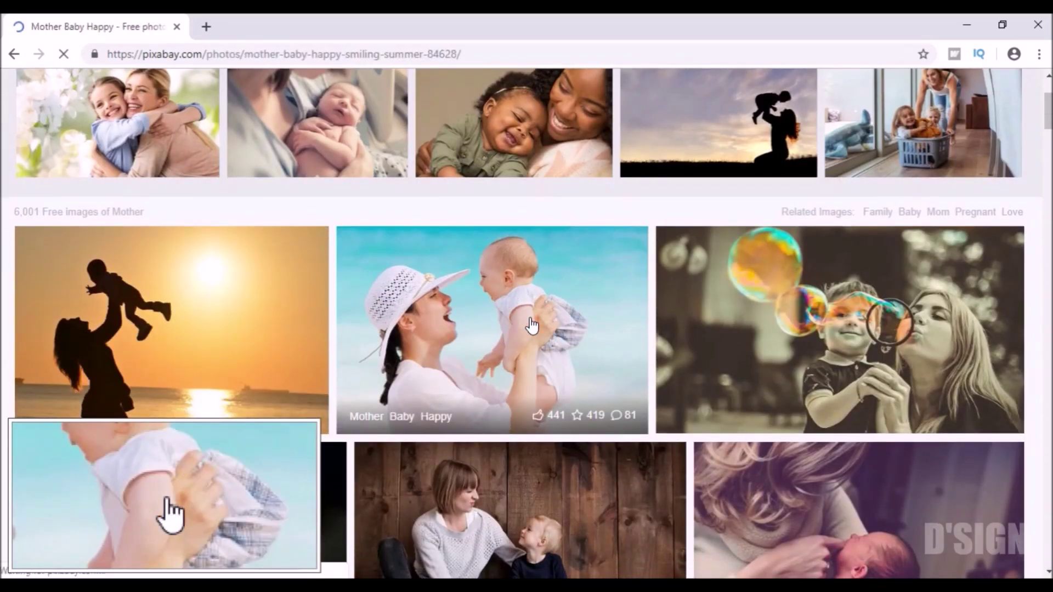
Try to download the mother-and-baby photo as a 1920×1280 JPG and dismiss the captcha dialog
{"action": "scroll", "coordinate": [661, 378], "scroll_direction": "down", "scroll_amount": 3}
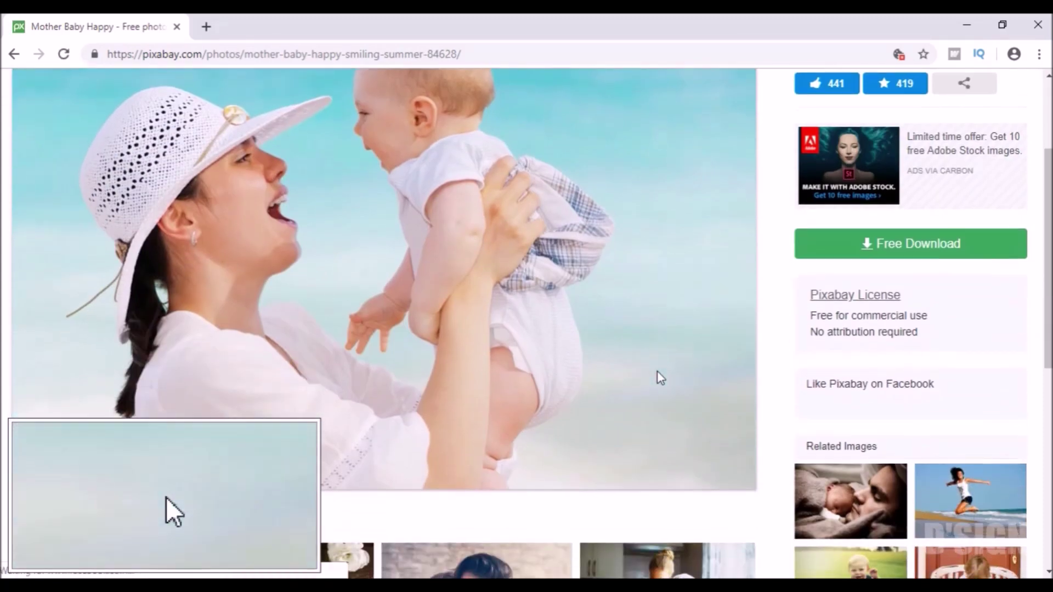
{"action": "left_click", "coordinate": [907, 255]}
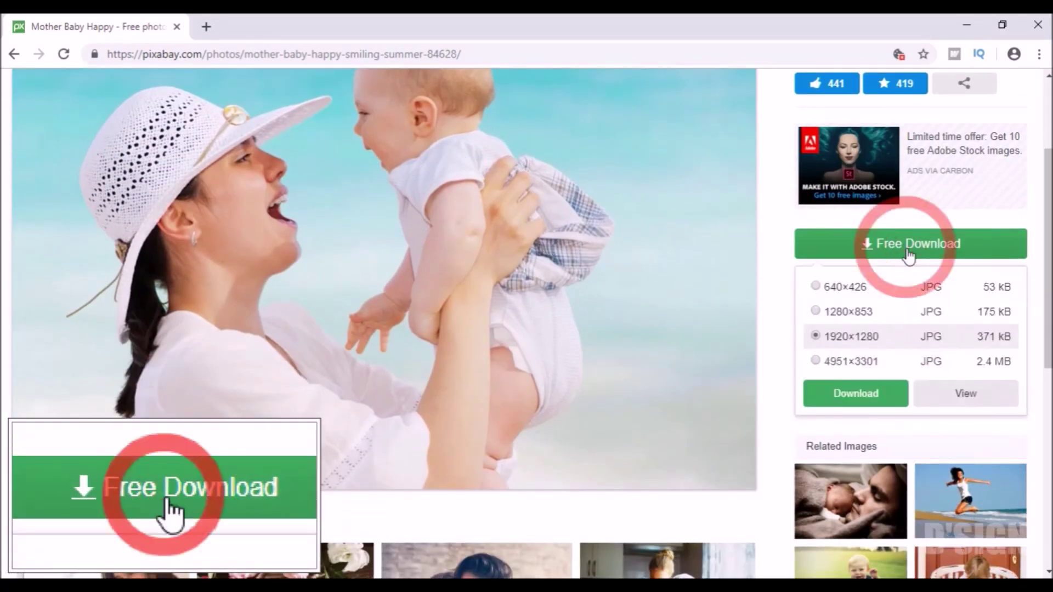
{"action": "left_click", "coordinate": [865, 395]}
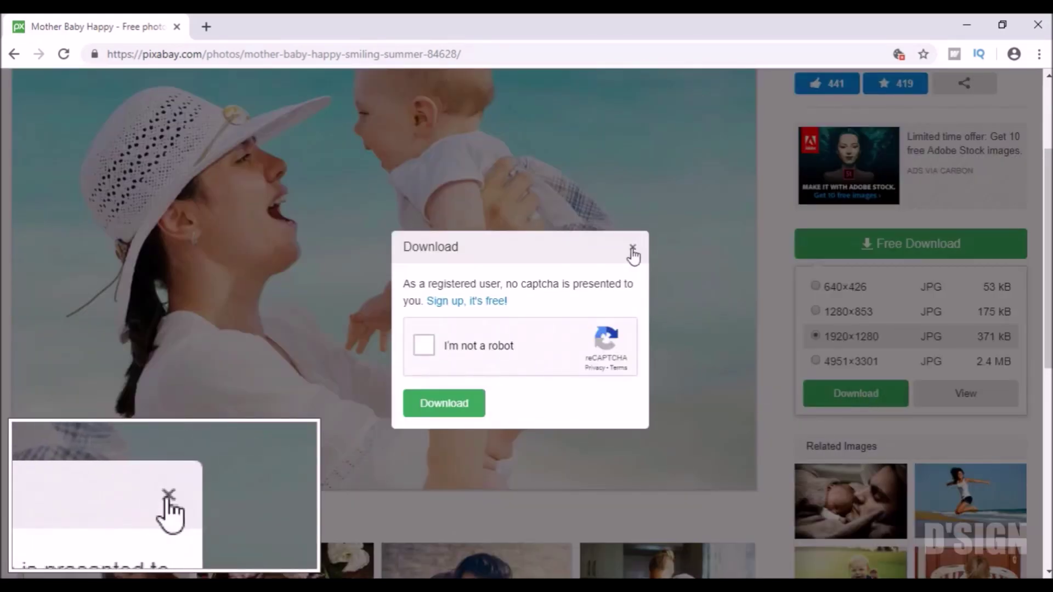
{"action": "left_click", "coordinate": [638, 248]}
Switch to Photoshop and create a new RGB document of 1200 × 628 pixels at 72 pixels/inch with a white background
{"action": "left_click", "coordinate": [230, 499]}
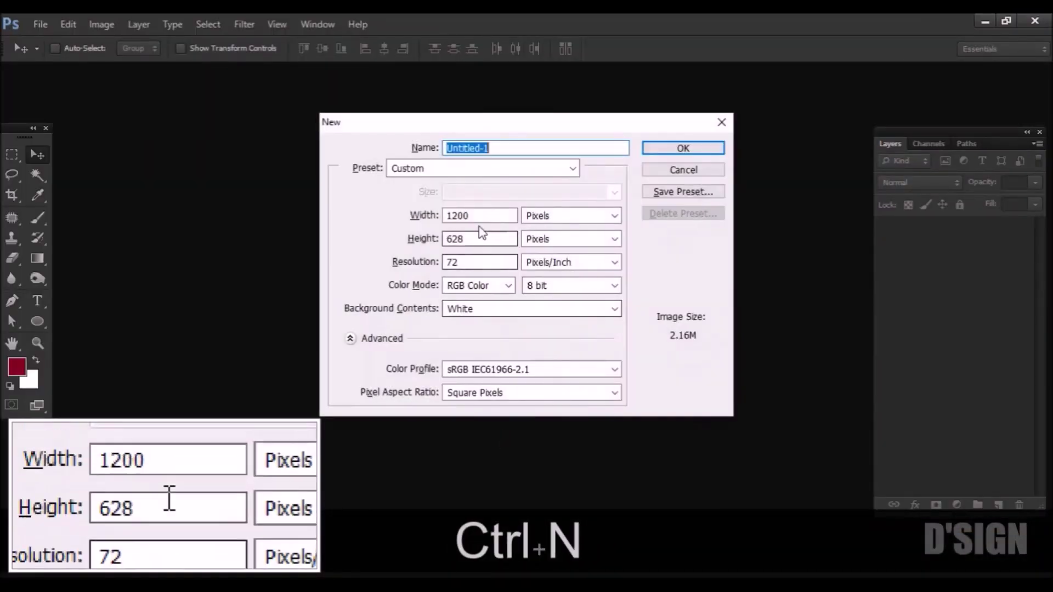
{"action": "double_click", "coordinate": [469, 215]}
{"action": "left_click", "coordinate": [684, 147]}
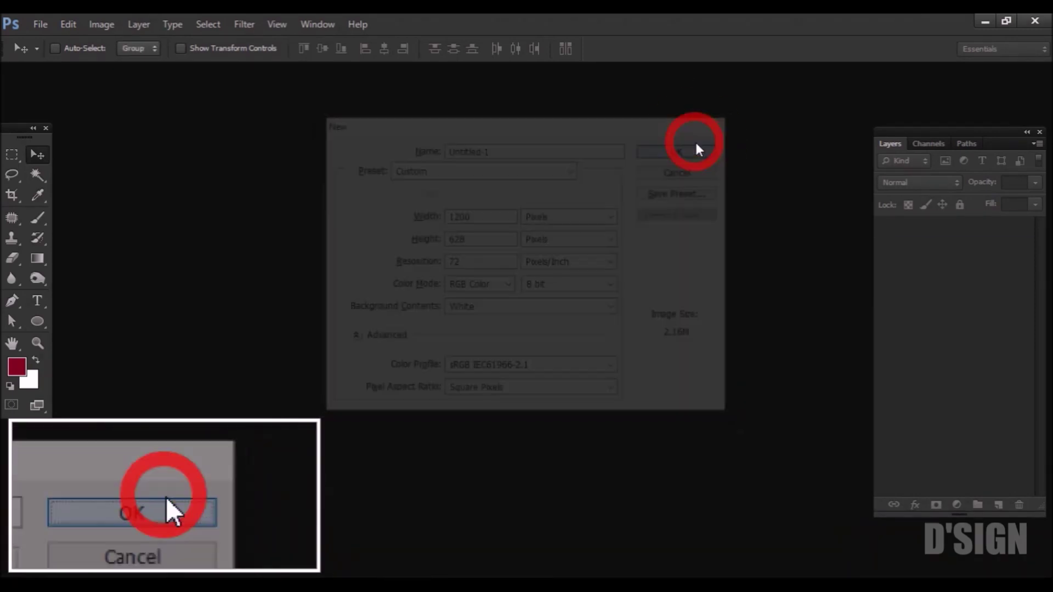
Open the photo mother-84628_1920.jpg from the file folder as a separate Photoshop document
{"action": "left_click", "coordinate": [390, 590]}
{"action": "left_click", "coordinate": [486, 334]}
{"action": "left_click_drag", "start_coordinate": [280, 214], "coordinate": [788, 30]}
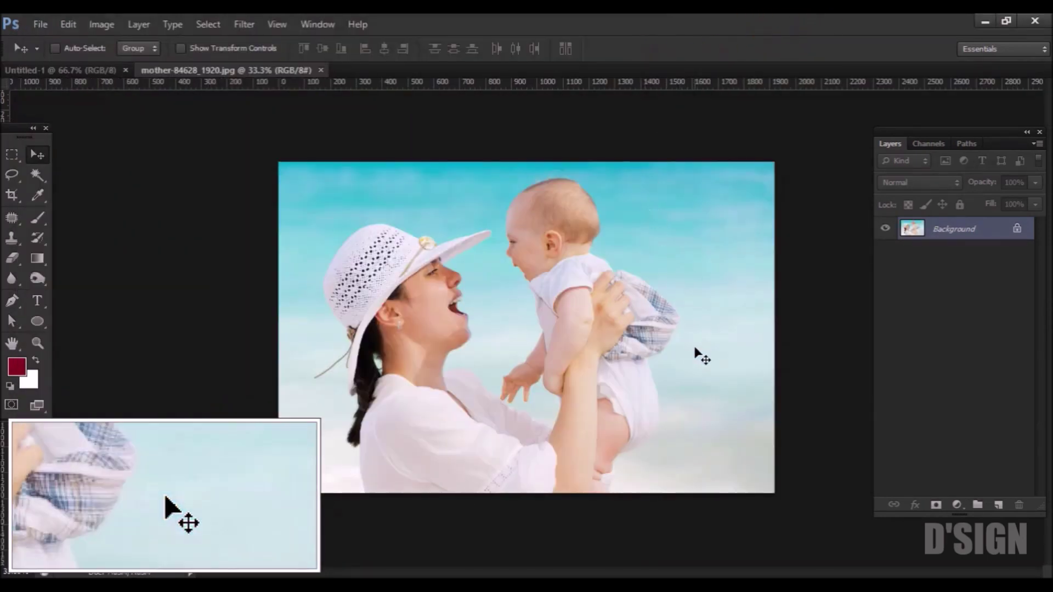
Cut the entire photo, close its document without saving, and paste it into the 1200 × 628 document
{"action": "key", "text": "ctrl+a"}
{"action": "key", "text": "ctrl+x"}
{"action": "key", "text": "ctrl+w"}
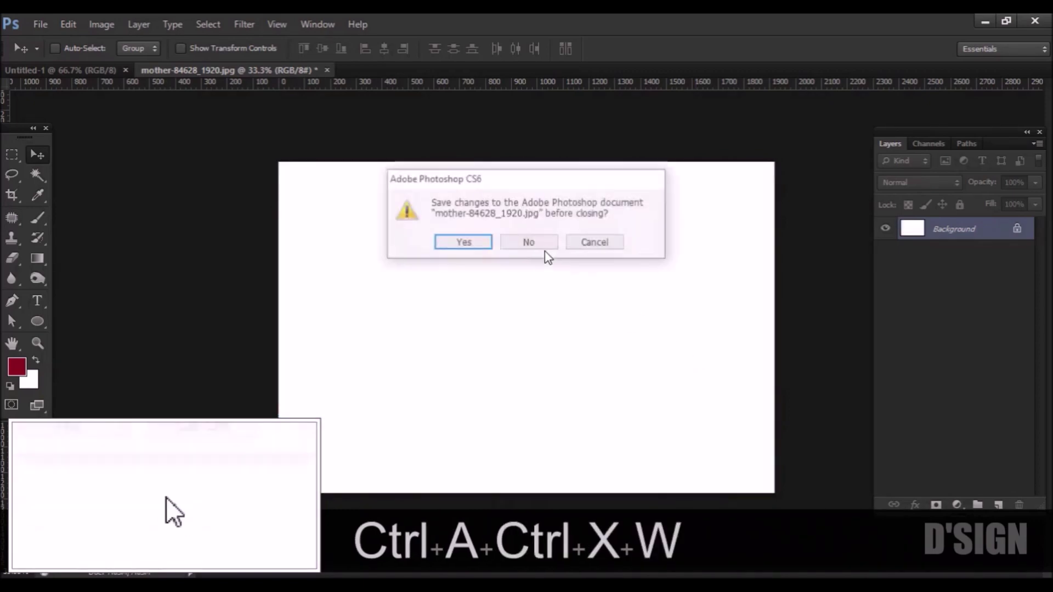
{"action": "left_click", "coordinate": [532, 245]}
{"action": "key", "text": "ctrl+v"}
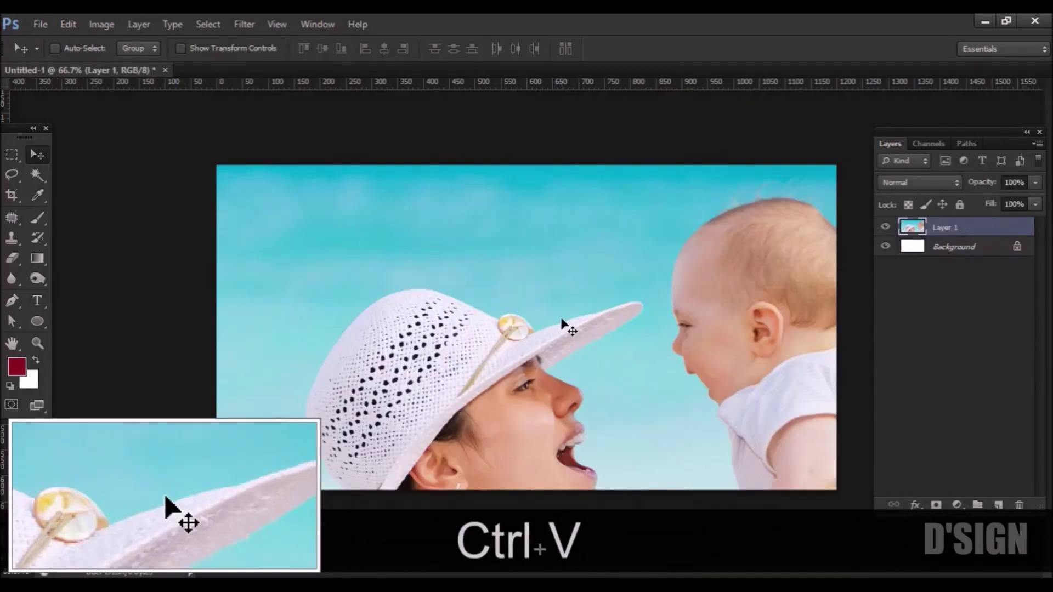
Scale the pasted photo layer to about 54% and position it near the centre of the canvas
{"action": "key", "text": "ctrl+minus"}
{"action": "key", "text": "ctrl+minus"}
{"action": "key", "text": "ctrl+t"}
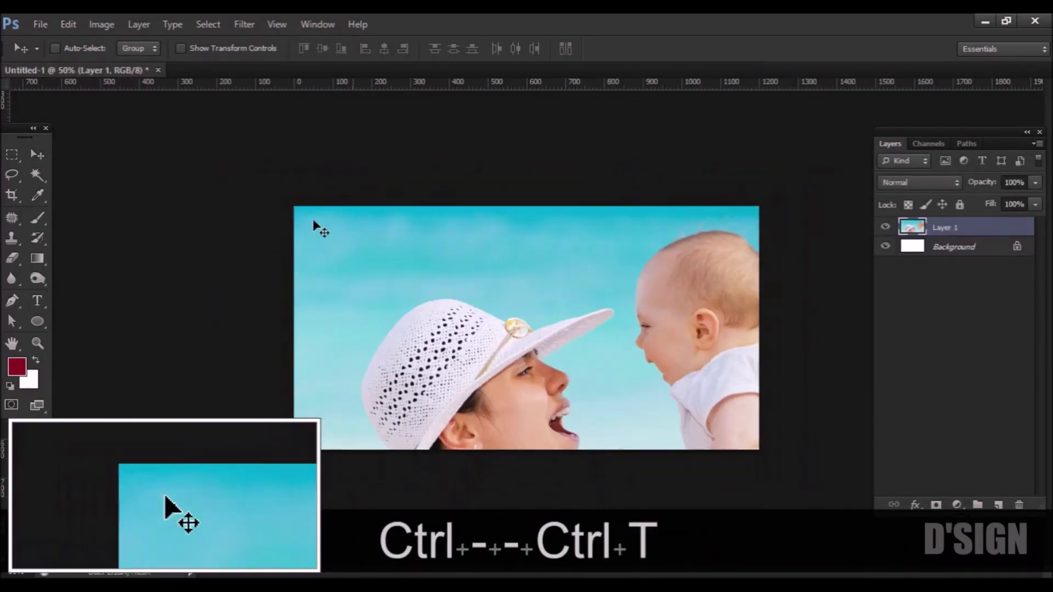
{"action": "left_click_drag", "start_coordinate": [292, 209], "coordinate": [619, 368]}
{"action": "left_click_drag", "start_coordinate": [674, 450], "coordinate": [423, 211]}
{"action": "left_click_drag", "start_coordinate": [783, 165], "coordinate": [752, 195]}
{"action": "key", "text": "shift+ctrl+Return"}
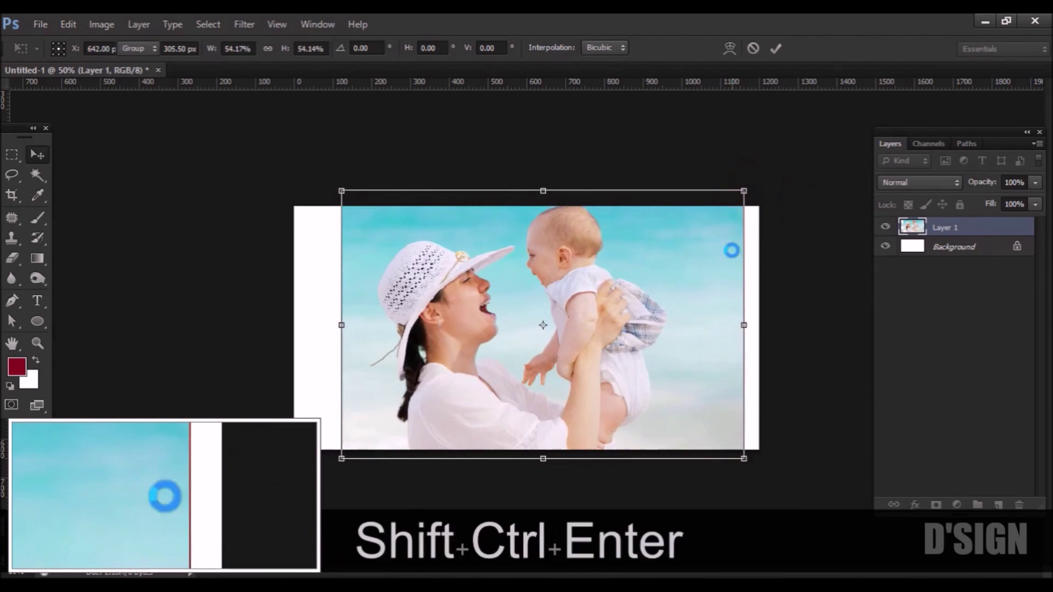
Add a dark red capital letter M as text over the photo and set its size to 72 pt
{"action": "key", "text": "t"}
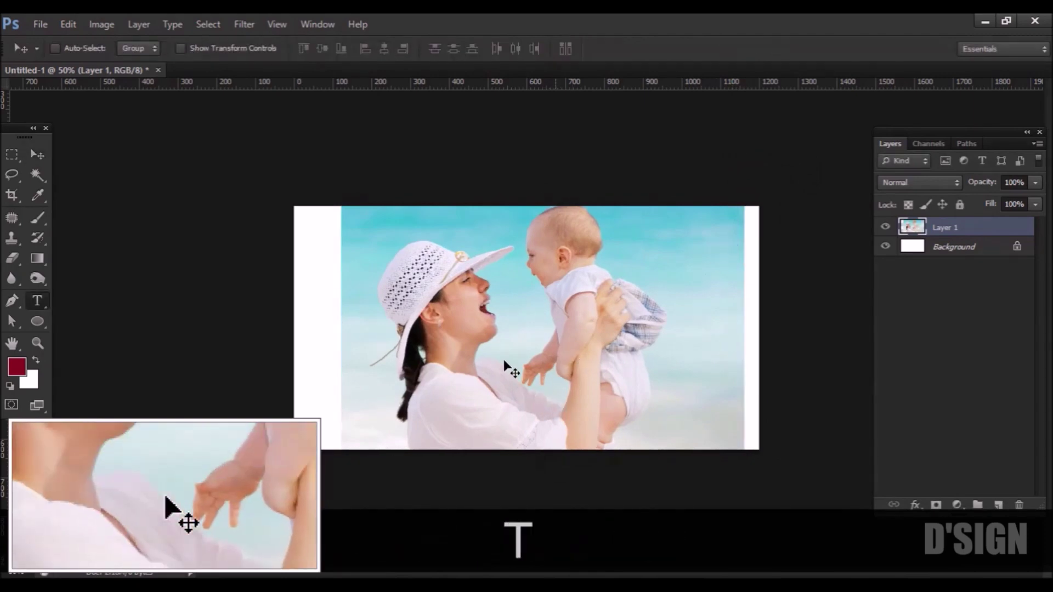
{"action": "left_click", "coordinate": [478, 329]}
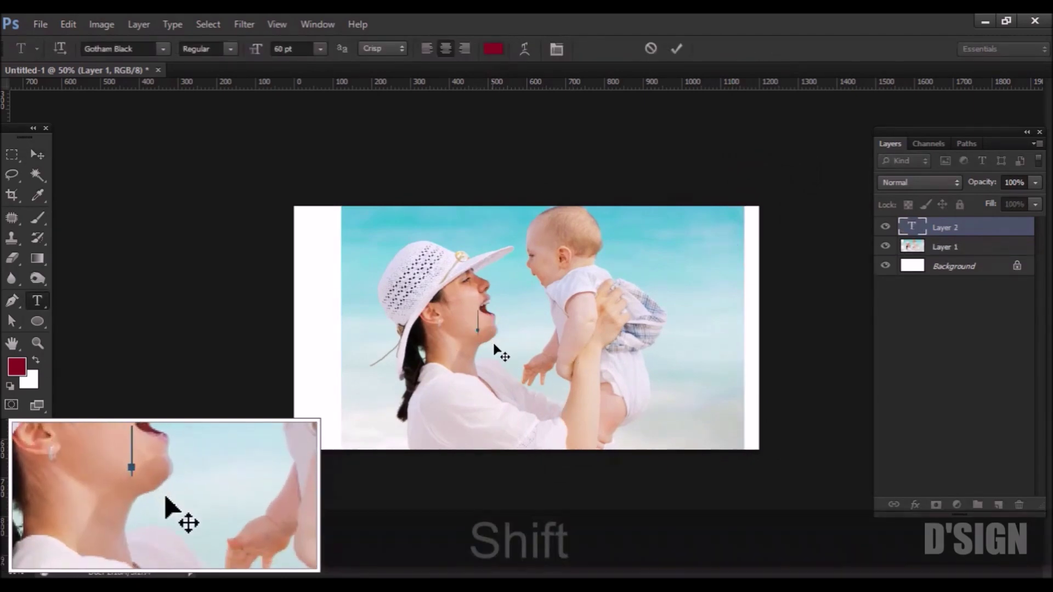
{"action": "type", "text": "M"}
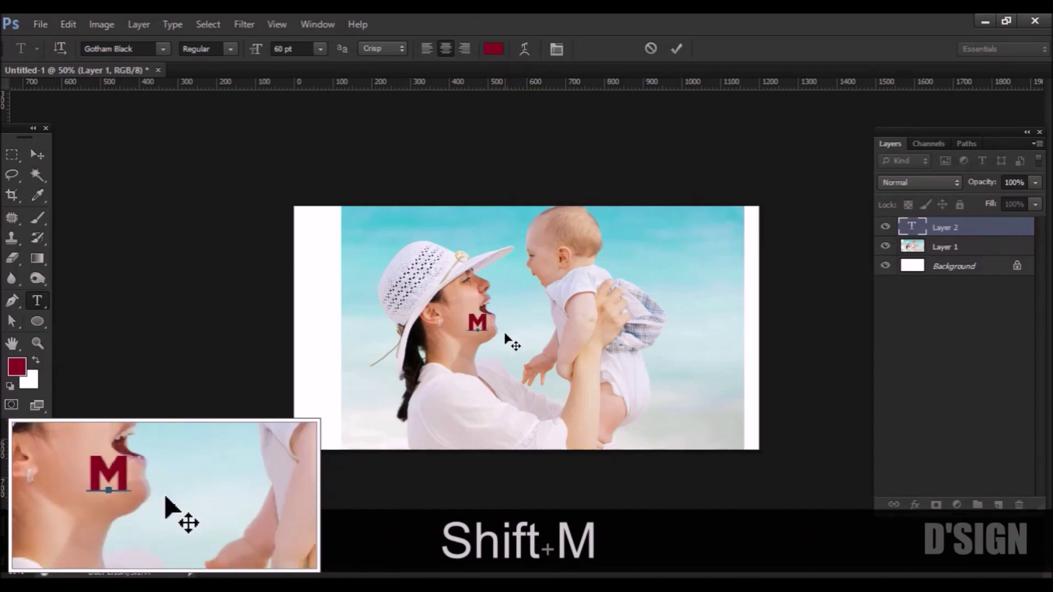
{"action": "left_click", "coordinate": [322, 54]}
{"action": "left_click", "coordinate": [319, 311]}
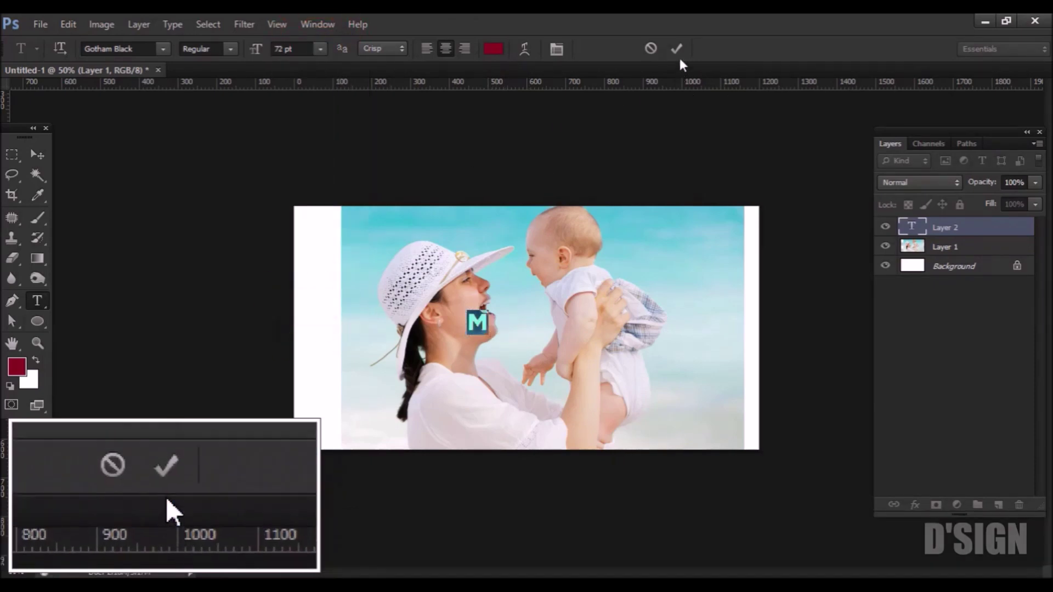
Set the M text layer's font to Gotham Black
{"action": "left_click", "coordinate": [108, 50]}
{"action": "left_click", "coordinate": [116, 50]}
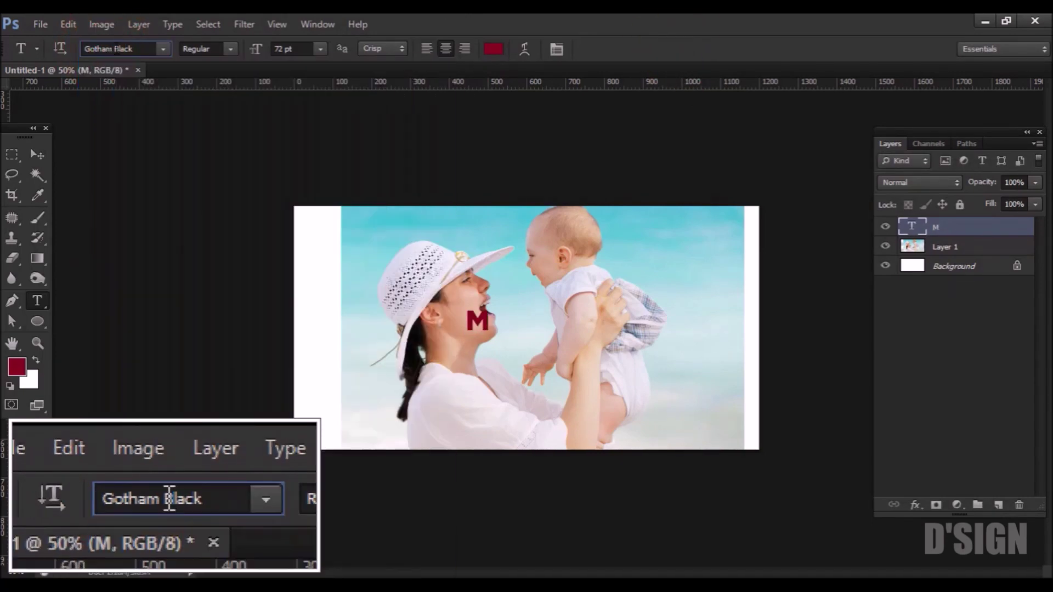
{"action": "key", "text": "ctrl+a"}
{"action": "type", "text": "gotham black"}
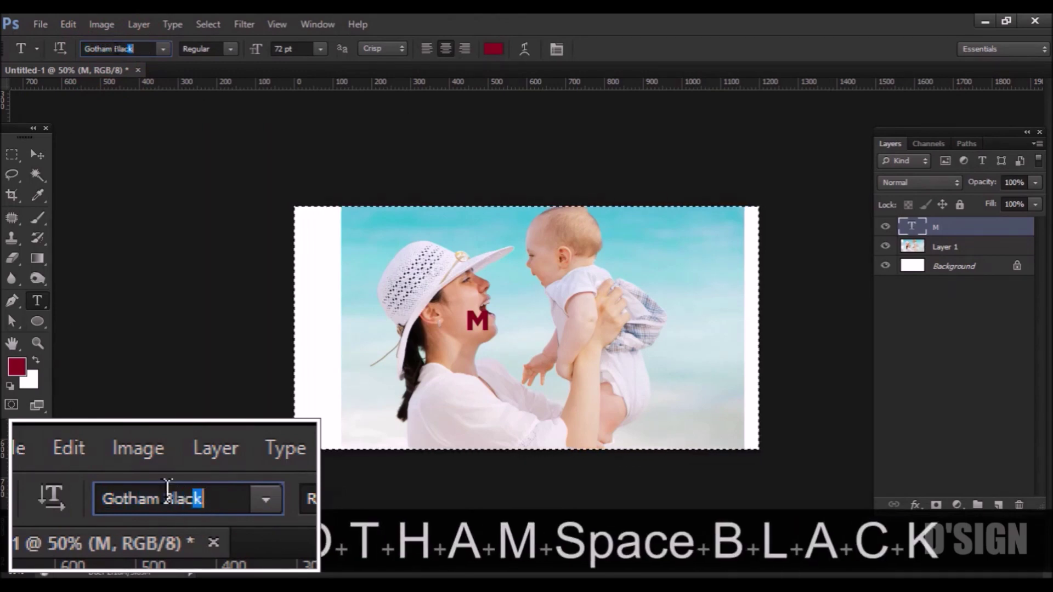
{"action": "key", "text": "Return"}
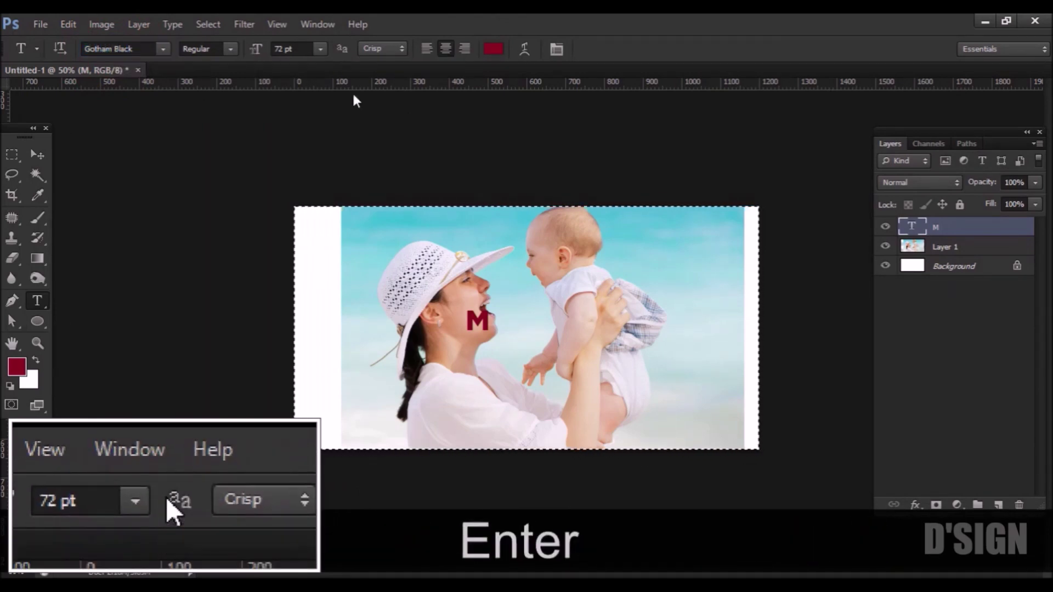
Clear the canvas selection and scale the letter M to about 854%, placing it over the mother and baby
{"action": "key", "text": "ctrl+t"}
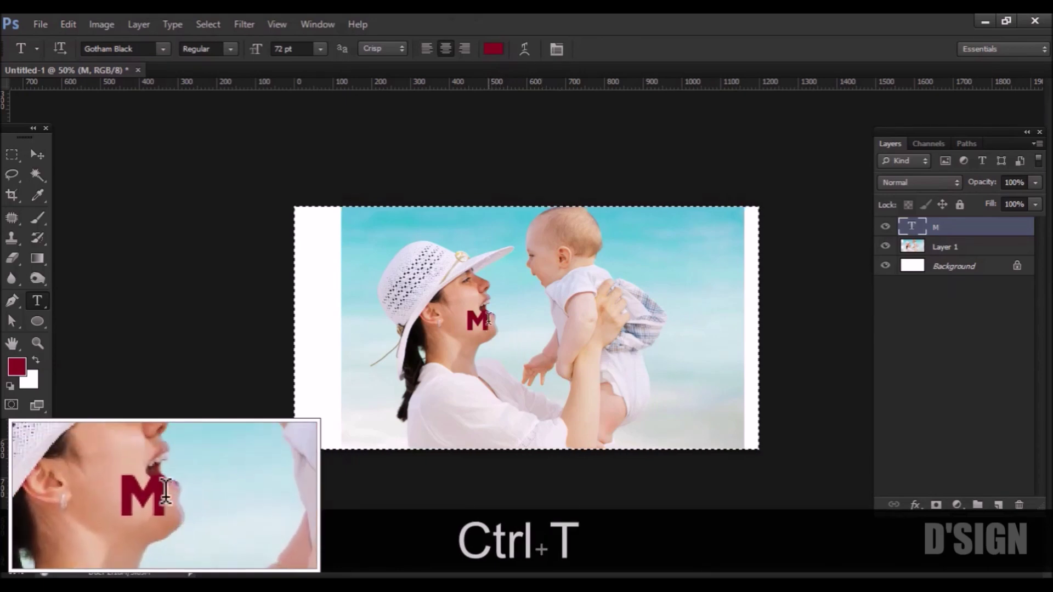
{"action": "key", "text": "m"}
{"action": "left_click", "coordinate": [533, 147]}
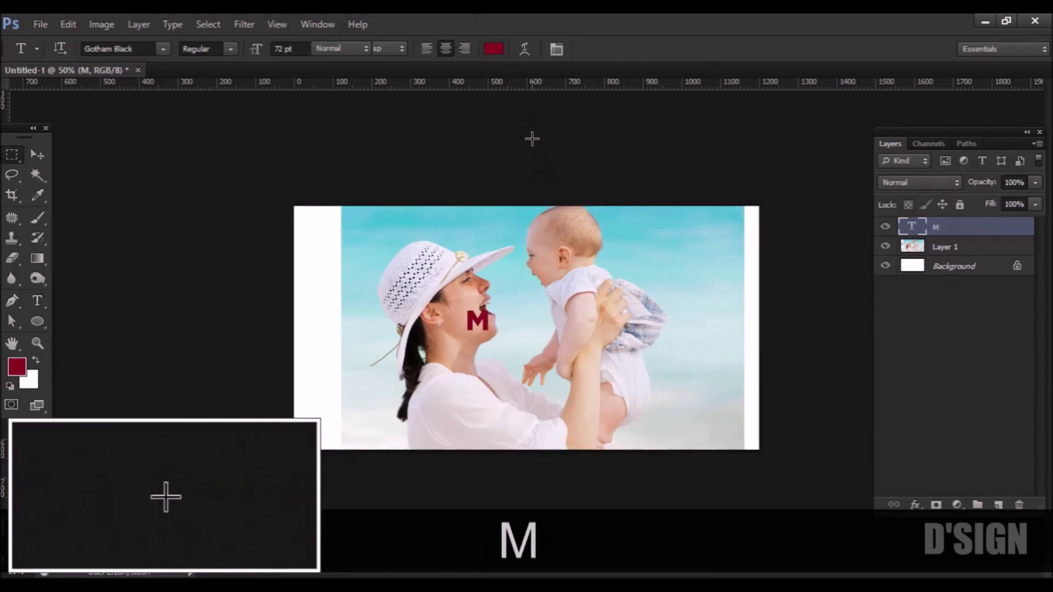
{"action": "key", "text": "ctrl+t"}
{"action": "left_click_drag", "start_coordinate": [491, 331], "coordinate": [601, 466]}
{"action": "left_click_drag", "start_coordinate": [601, 307], "coordinate": [673, 225]}
{"action": "left_click_drag", "start_coordinate": [635, 337], "coordinate": [610, 328]}
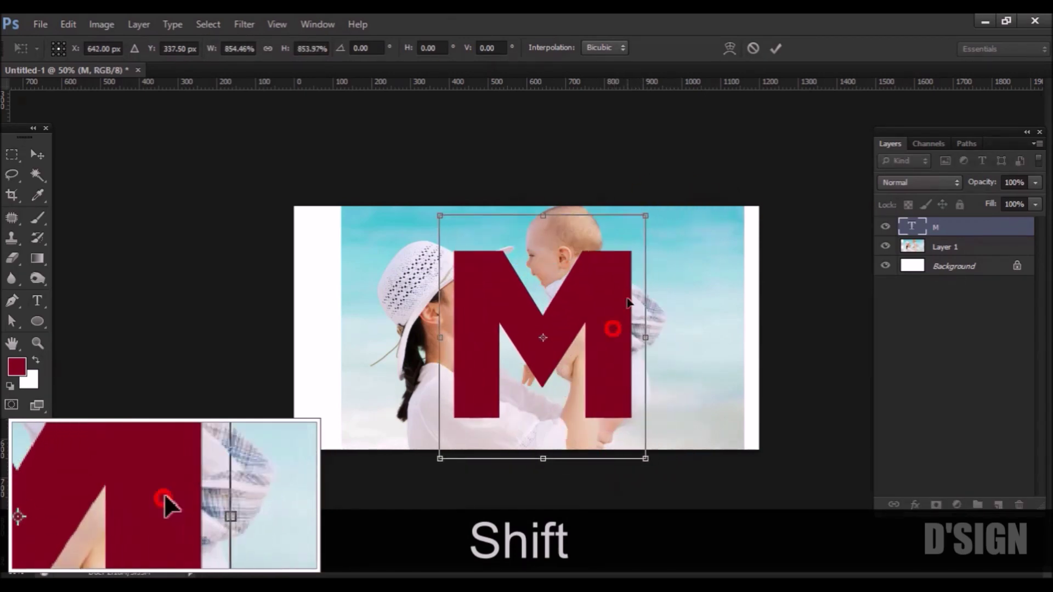
{"action": "left_click", "coordinate": [776, 48]}
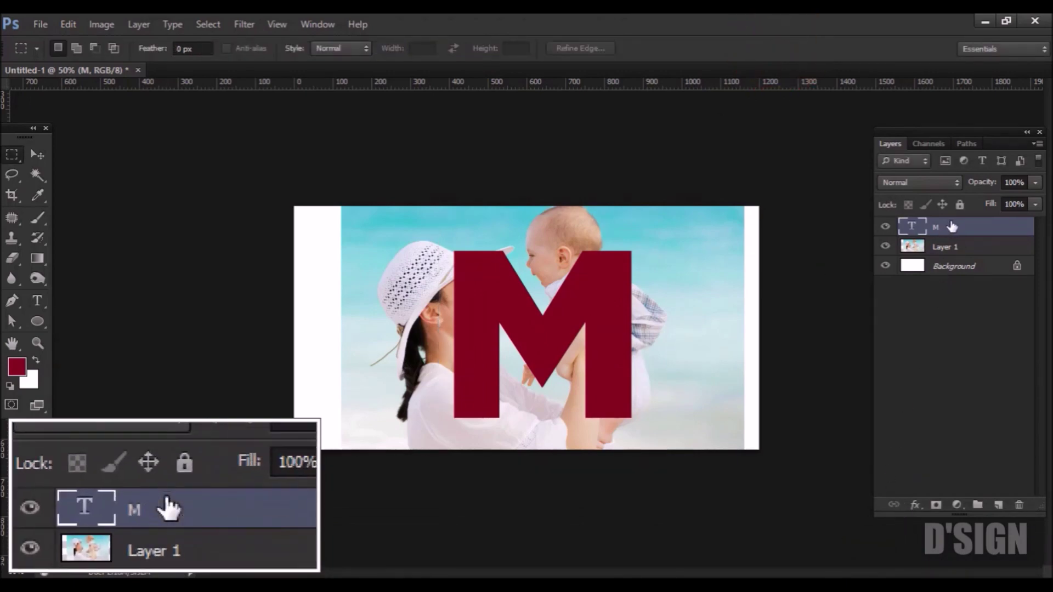
Convert the M text layer to a smart object and centre it horizontally and vertically on the canvas
{"action": "right_click", "coordinate": [947, 226]}
{"action": "left_click", "coordinate": [849, 164]}
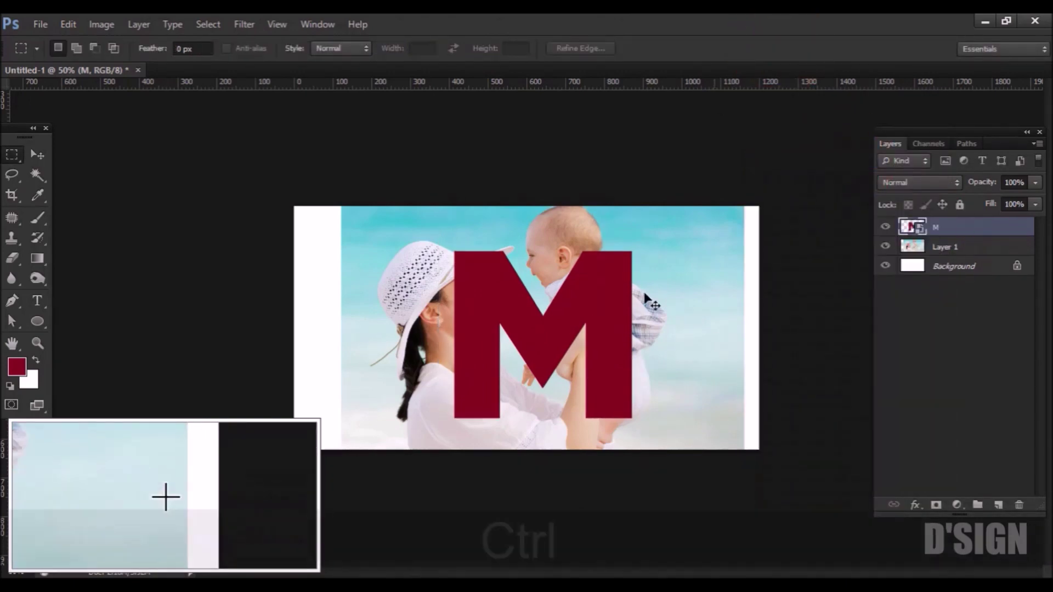
{"action": "key", "text": "ctrl+a"}
{"action": "key", "text": "v"}
{"action": "left_click", "coordinate": [384, 48]}
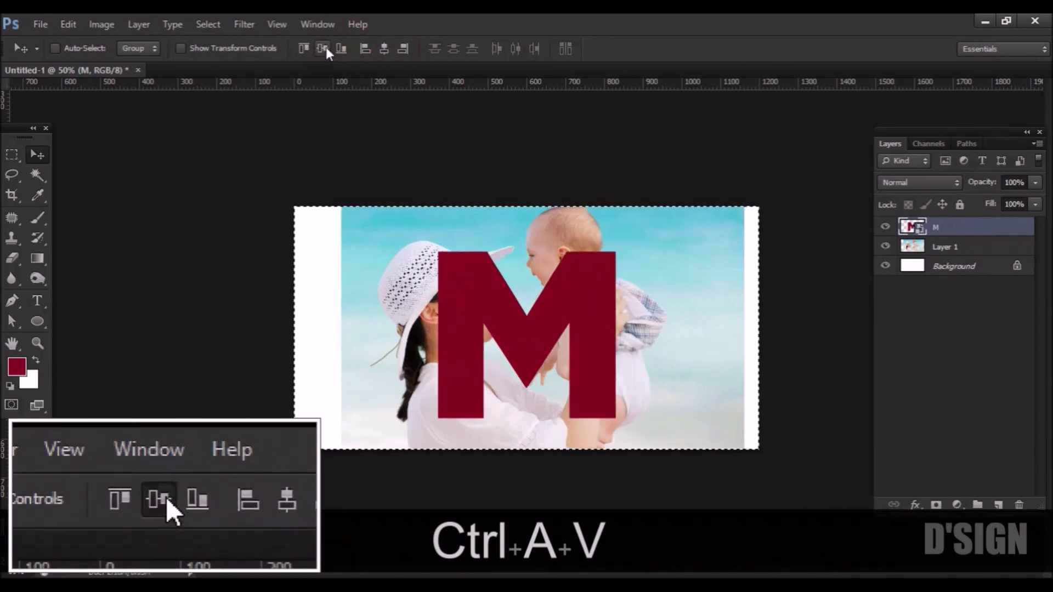
{"action": "left_click", "coordinate": [322, 48]}
Clear the selection and lower the M layer's opacity so the photo shows through the letter
{"action": "key", "text": "m"}
{"action": "left_click", "coordinate": [847, 292]}
{"action": "left_click", "coordinate": [1035, 182]}
{"action": "left_click_drag", "start_coordinate": [1036, 200], "coordinate": [1015, 207]}
Scale the photo on Layer 1 to about 84%, rotate it about 14.5° clockwise, and align both figures behind the M
{"action": "left_click", "coordinate": [943, 247]}
{"action": "key", "text": "ctrl+t"}
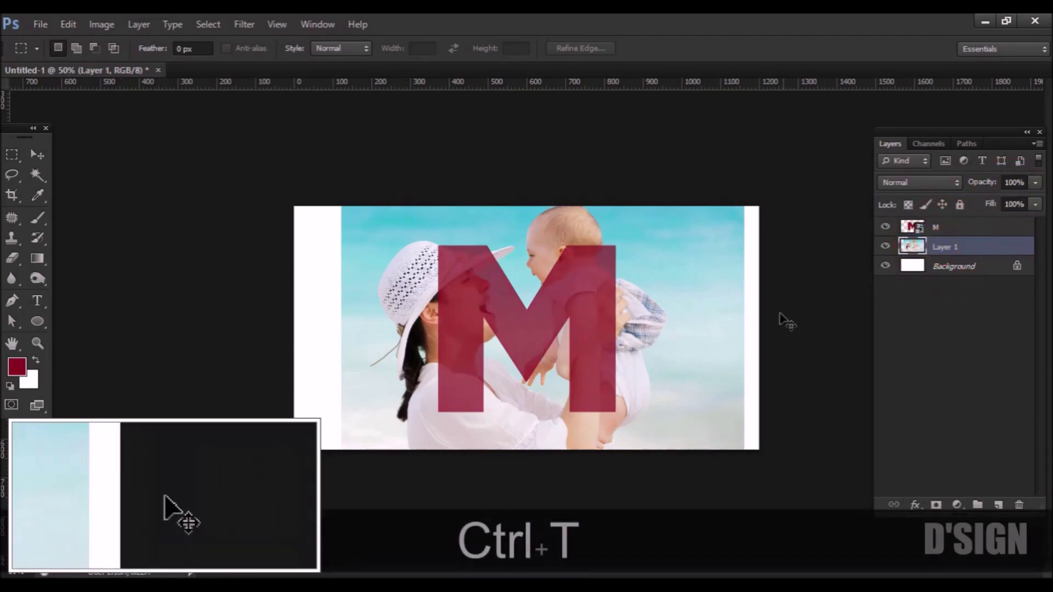
{"action": "left_click_drag", "start_coordinate": [811, 218], "coordinate": [822, 305]}
{"action": "left_click_drag", "start_coordinate": [776, 263], "coordinate": [730, 277]}
{"action": "left_click_drag", "start_coordinate": [611, 300], "coordinate": [639, 305]}
{"action": "left_click_drag", "start_coordinate": [772, 276], "coordinate": [737, 288]}
{"action": "left_click_drag", "start_coordinate": [651, 331], "coordinate": [656, 321]}
{"action": "left_click_drag", "start_coordinate": [755, 279], "coordinate": [754, 258]}
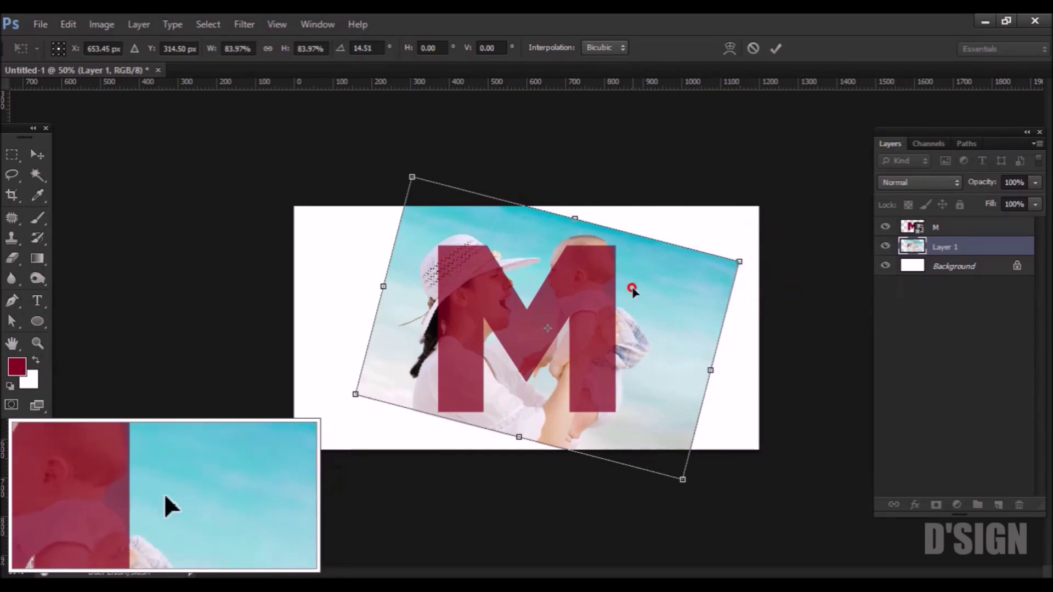
Nudge the photo 8 pixels right and 2 pixels up behind the M and apply the transformation
{"action": "key", "text": "Right"}
{"action": "key", "text": "Right"}
{"action": "key", "text": "Right"}
{"action": "key", "text": "Right"}
{"action": "key", "text": "Right"}
{"action": "key", "text": "Right"}
{"action": "key", "text": "Right"}
{"action": "key", "text": "Right"}
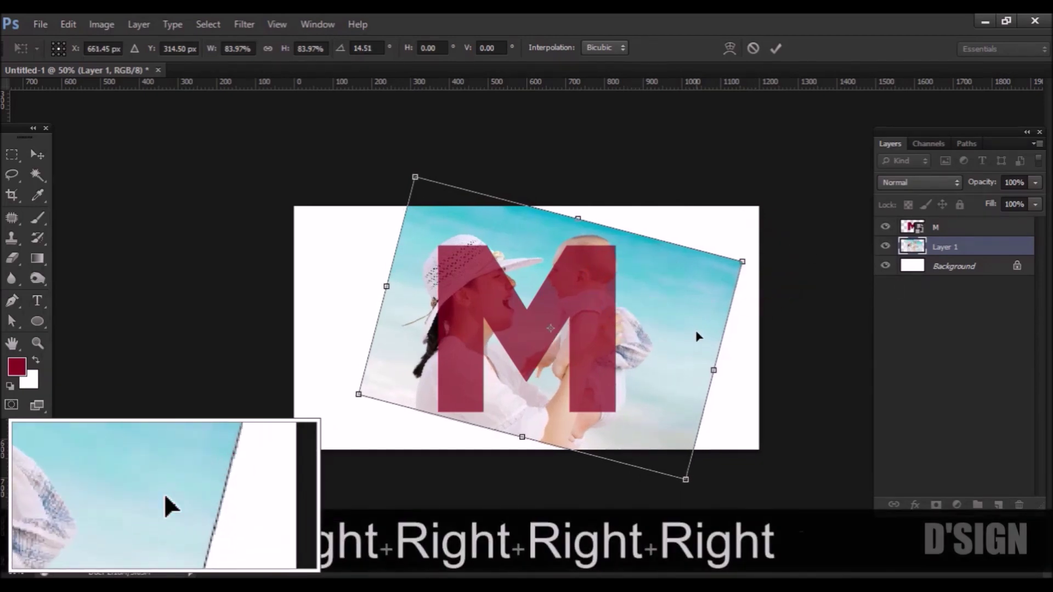
{"action": "key", "text": "Up"}
{"action": "key", "text": "Up"}
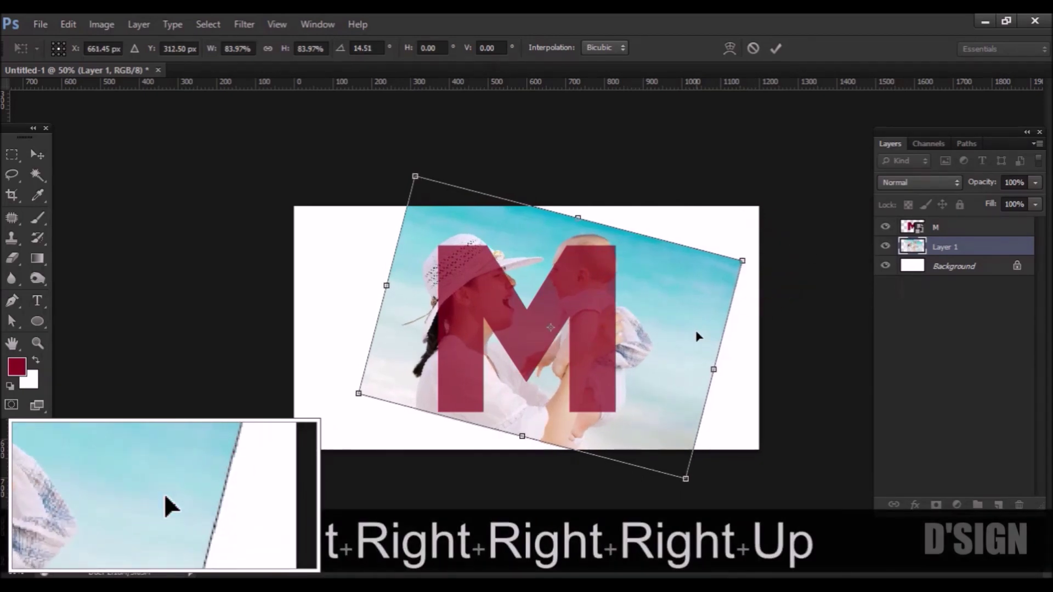
{"action": "left_click", "coordinate": [776, 48]}
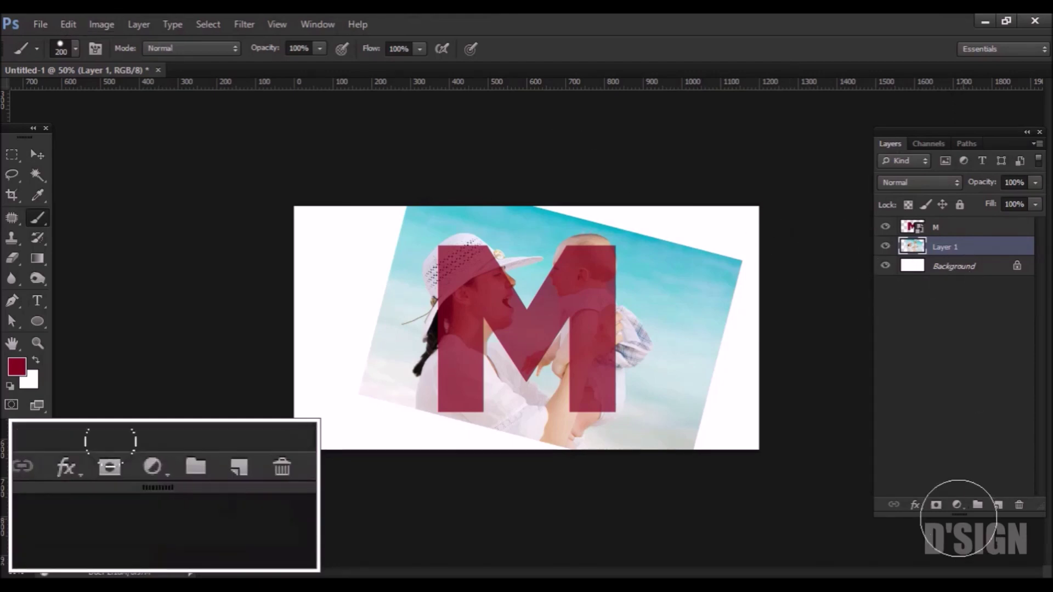
Add a layer mask to Layer 1, load the M's outline as a selection and invert it
{"action": "left_click", "coordinate": [936, 505]}
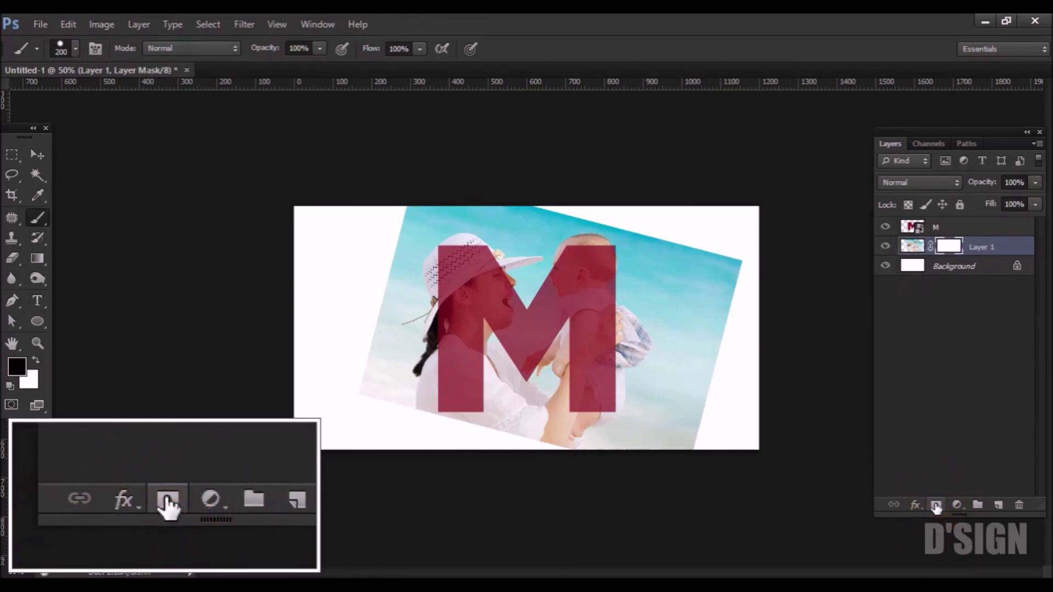
{"action": "left_click", "coordinate": [912, 227], "text": "ctrl"}
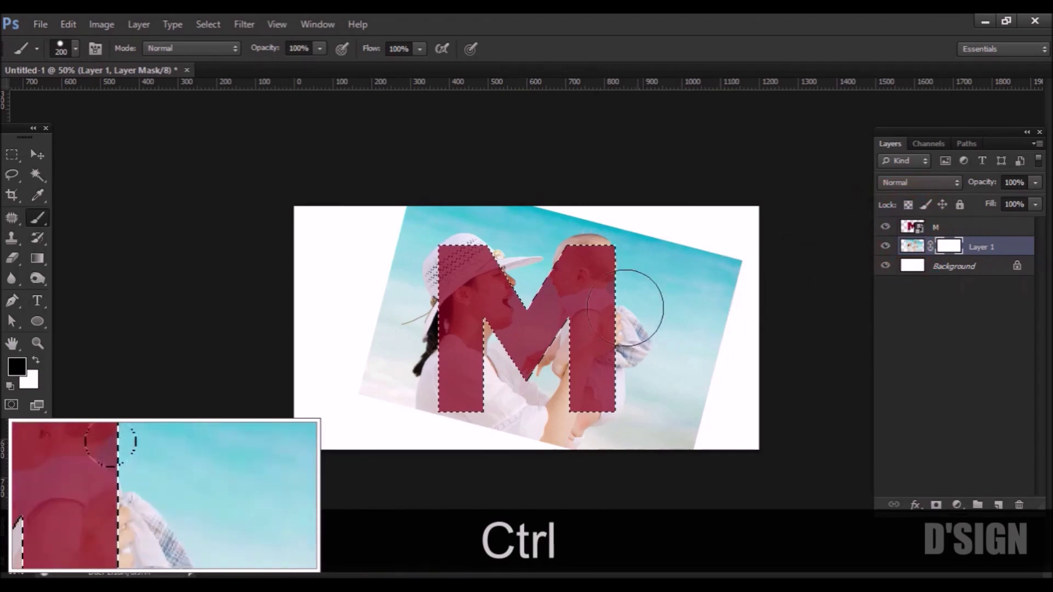
{"action": "key", "text": "m"}
{"action": "right_click", "coordinate": [583, 306]}
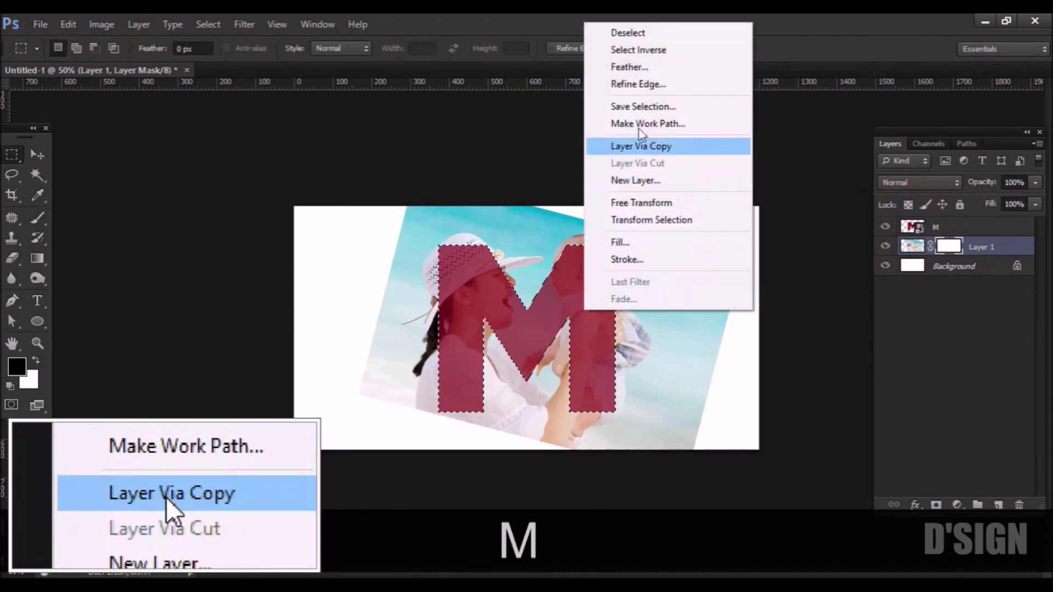
{"action": "left_click", "coordinate": [639, 52]}
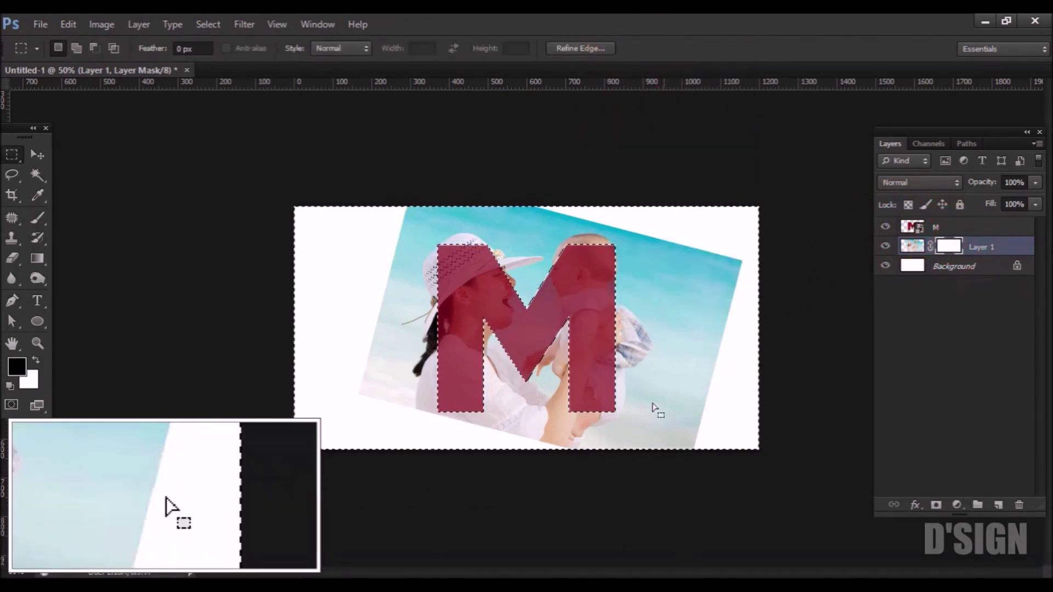
Paint black on Layer 1's mask with a 200 px soft brush to hide the photo below and beside the M
{"action": "key", "text": "b"}
{"action": "mouse_move", "coordinate": [630, 453]}
{"action": "left_mouse_down"}
{"action": "mouse_move", "coordinate": [578, 428]}
{"action": "mouse_move", "coordinate": [757, 421]}
{"action": "mouse_move", "coordinate": [371, 404]}
{"action": "left_mouse_up"}
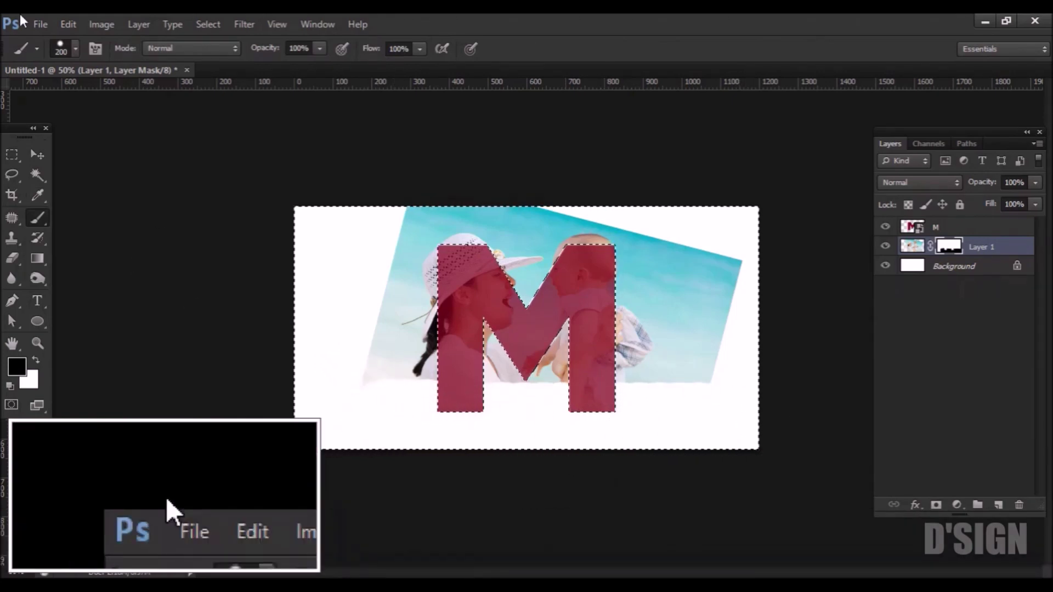
{"action": "left_click", "coordinate": [75, 49]}
{"action": "left_click", "coordinate": [79, 169]}
{"action": "mouse_move", "coordinate": [471, 402]}
{"action": "left_mouse_down"}
{"action": "mouse_move", "coordinate": [362, 386]}
{"action": "mouse_move", "coordinate": [361, 361]}
{"action": "mouse_move", "coordinate": [409, 350]}
{"action": "mouse_move", "coordinate": [406, 378]}
{"action": "mouse_move", "coordinate": [385, 366]}
{"action": "left_mouse_up"}
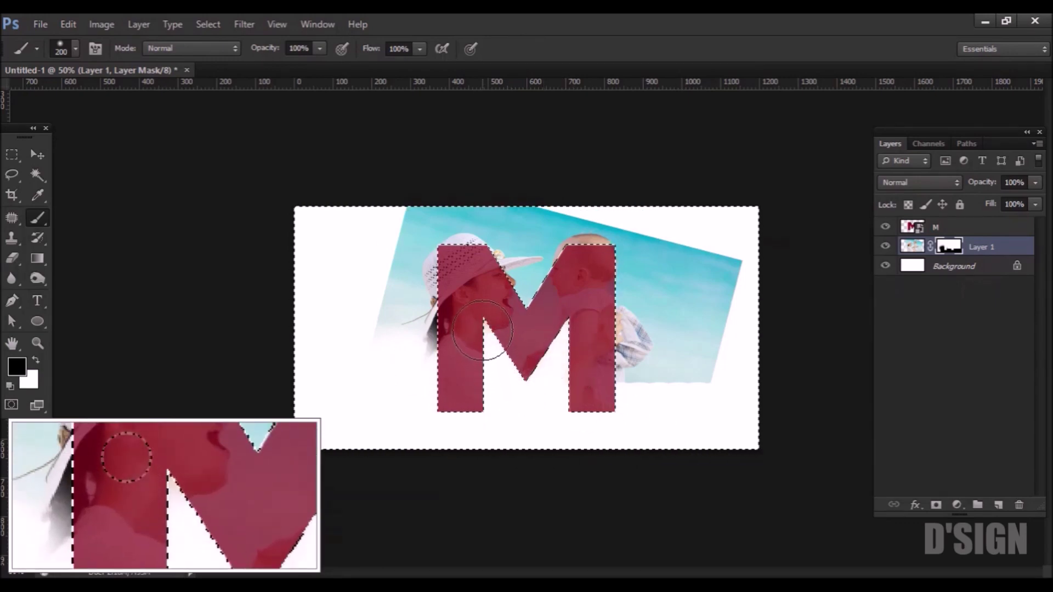
{"action": "left_click_drag", "start_coordinate": [666, 421], "coordinate": [680, 423]}
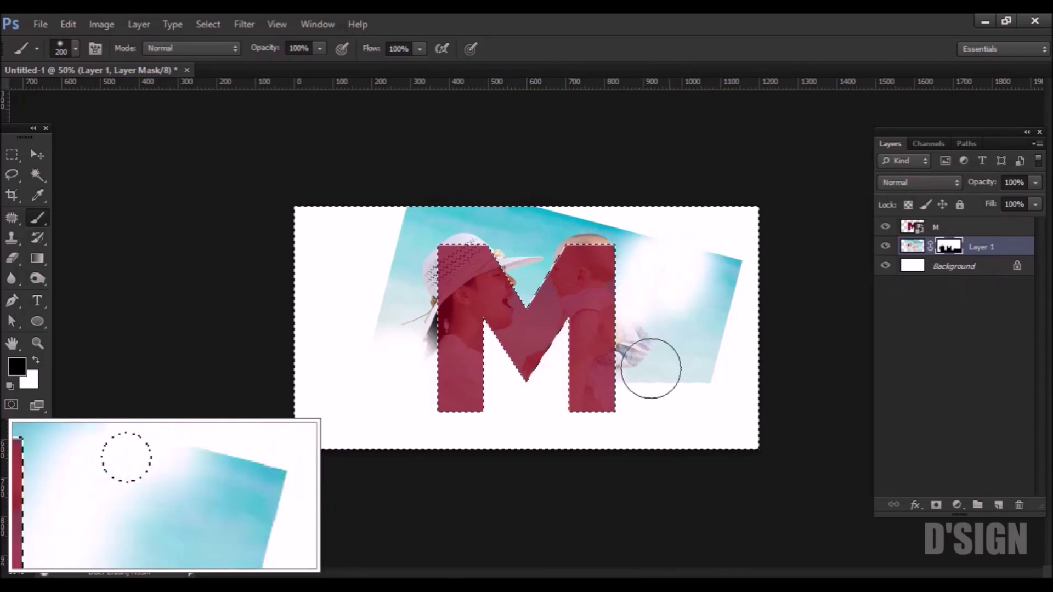
Mask out the remaining photo around the M with a hard round brush, keeping the hat and baby's head above it, and clear the selection
{"action": "left_click", "coordinate": [75, 50]}
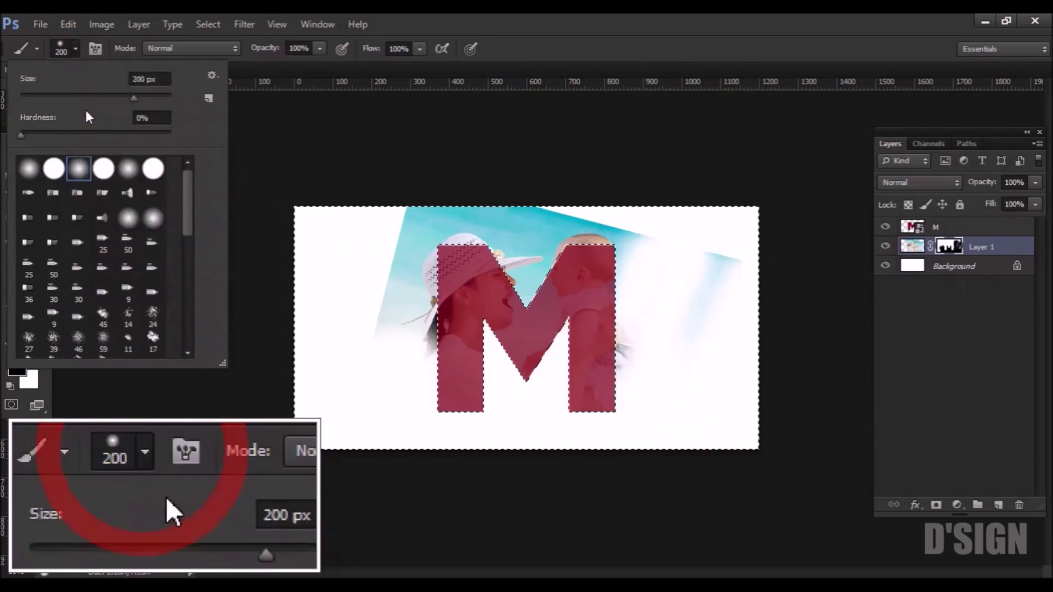
{"action": "double_click", "coordinate": [104, 169]}
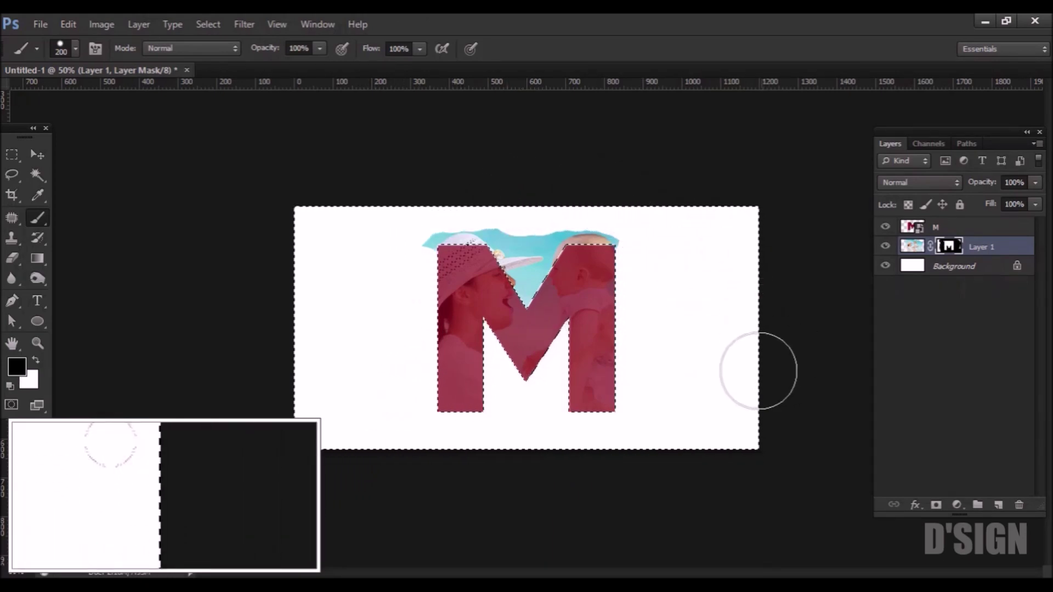
{"action": "left_click", "coordinate": [433, 393]}
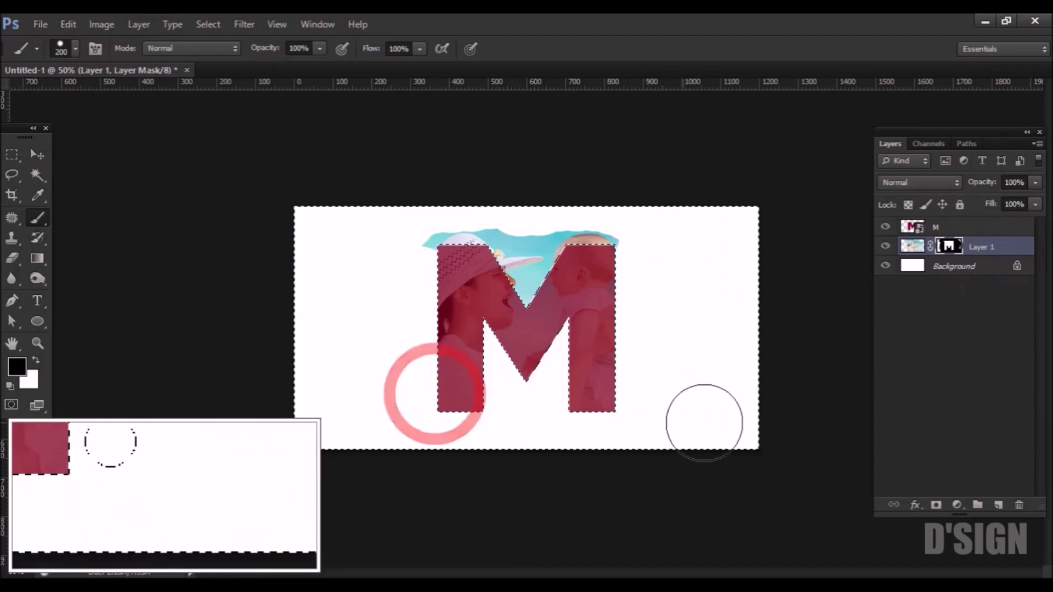
{"action": "key", "text": "m"}
{"action": "left_click", "coordinate": [745, 273]}
Mask out the sky around the top of the hat's crown with a 35 px brush
{"action": "key", "text": "z"}
{"action": "left_click_drag", "start_coordinate": [374, 207], "coordinate": [695, 301]}
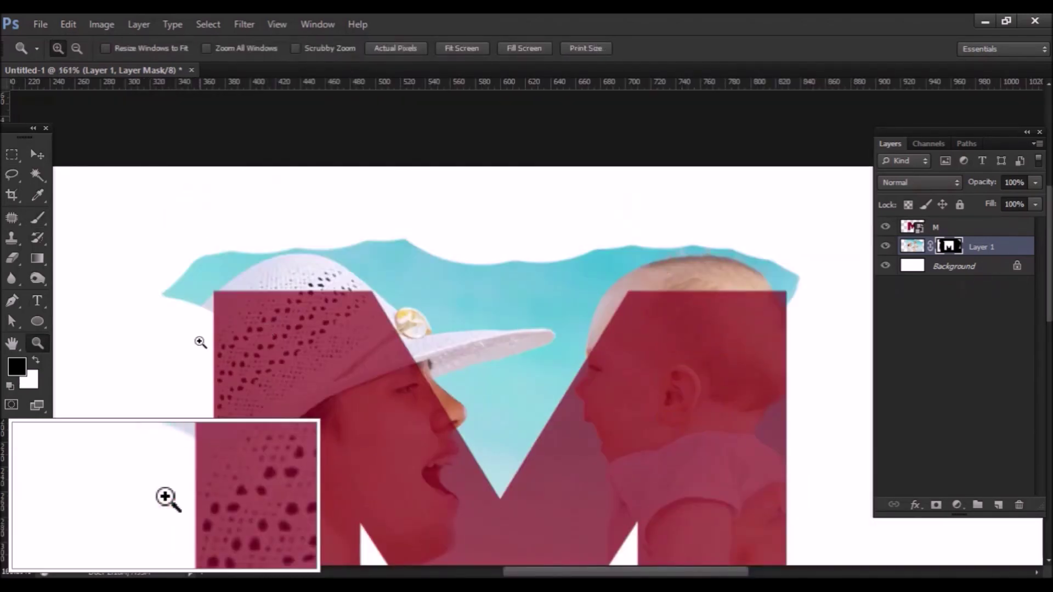
{"action": "key", "text": "b"}
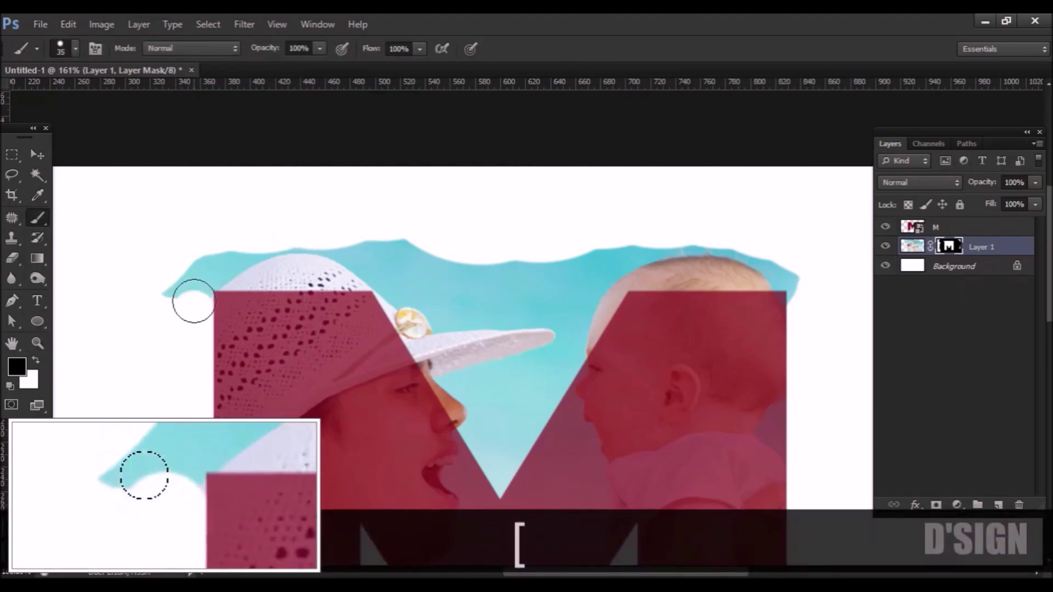
{"action": "left_click_drag", "start_coordinate": [165, 299], "coordinate": [197, 268]}
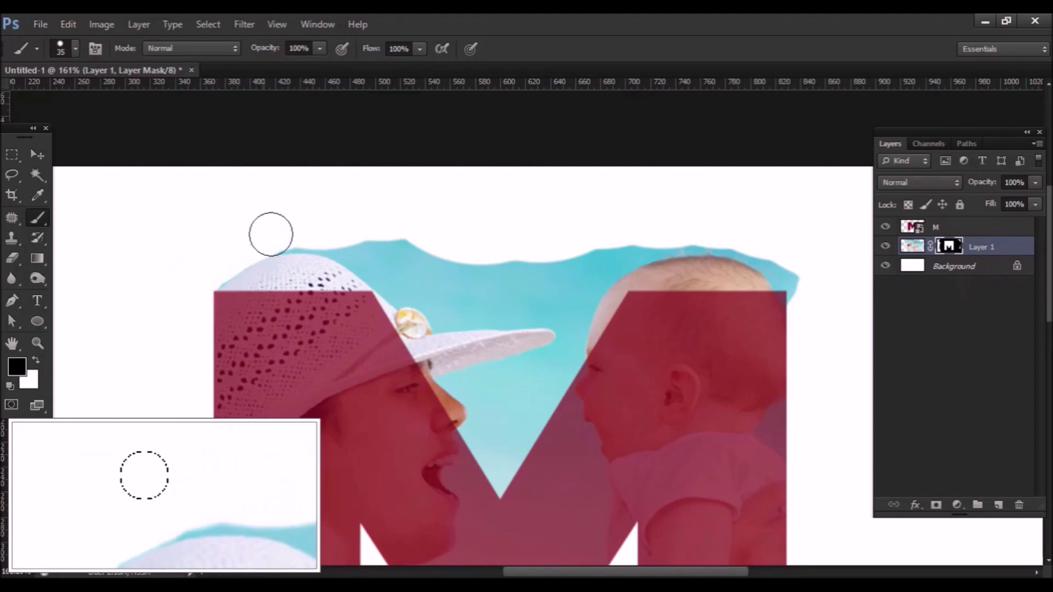
{"action": "left_click_drag", "start_coordinate": [323, 229], "coordinate": [405, 242]}
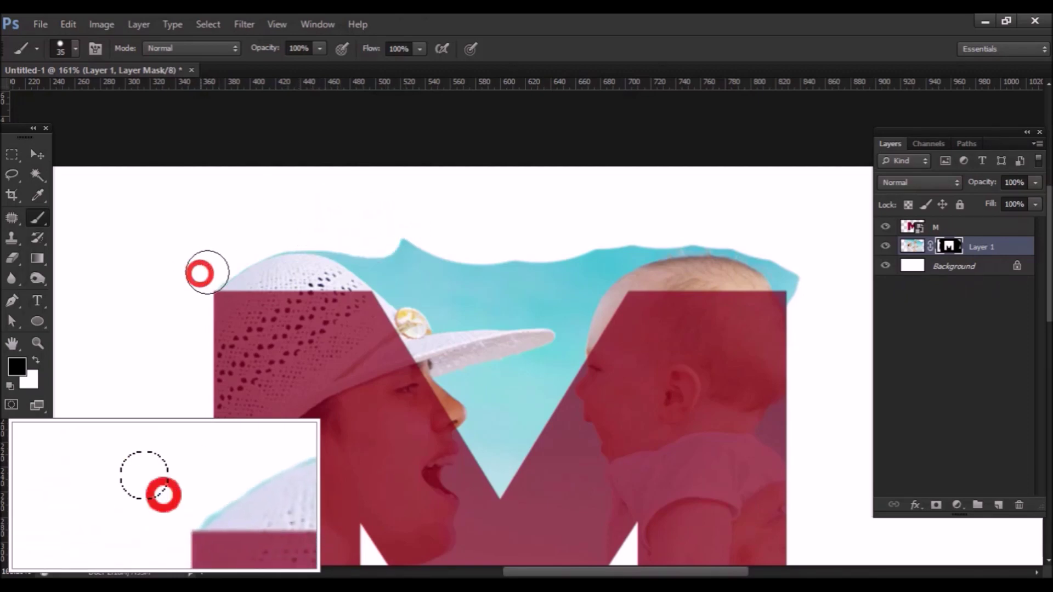
{"action": "left_click", "coordinate": [227, 255], "text": "shift"}
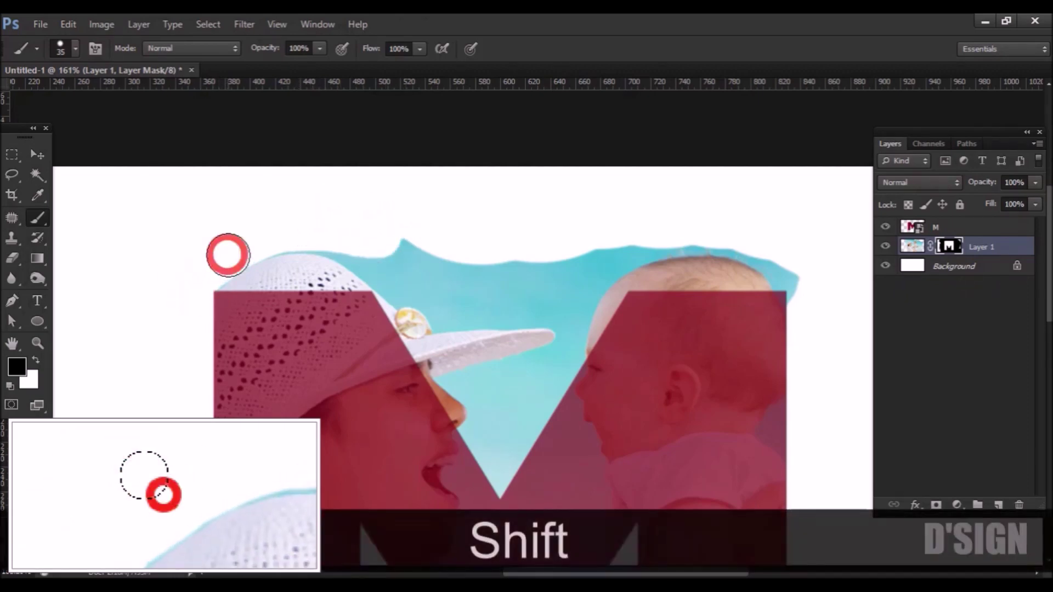
{"action": "left_click", "coordinate": [198, 278], "text": "shift"}
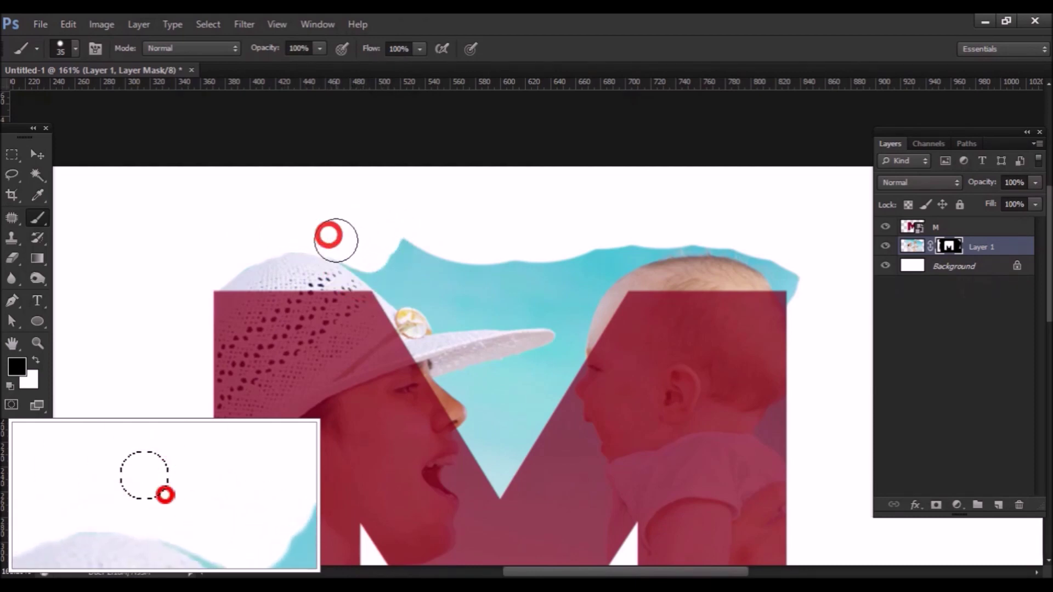
{"action": "left_click", "coordinate": [357, 244], "text": "shift"}
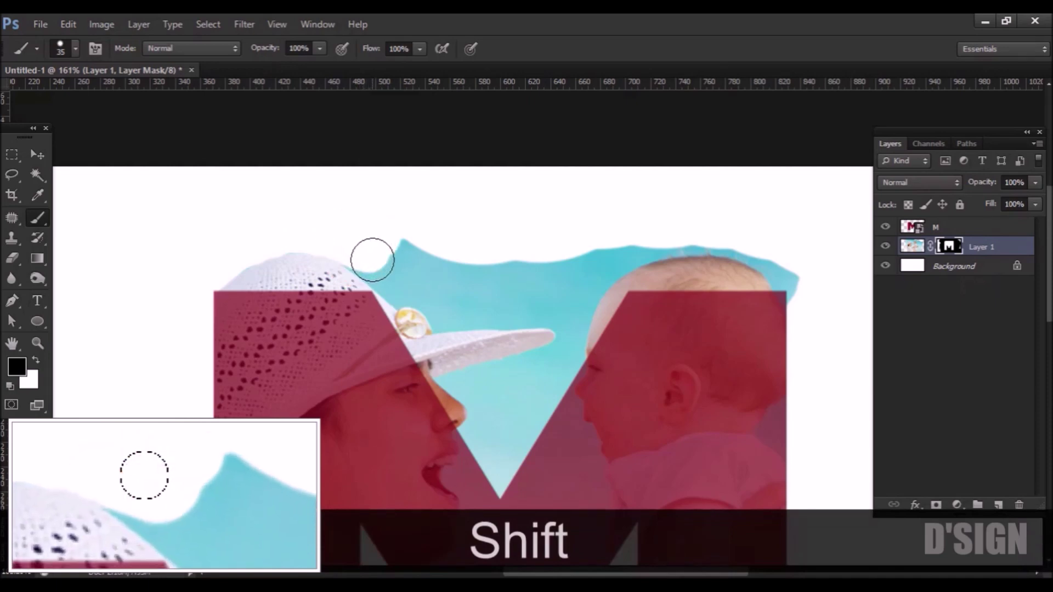
Reduce the brush to 9 px and mask the blue fringe along the hat's crown down to its round ornament
{"action": "key", "text": "z"}
{"action": "left_click_drag", "start_coordinate": [236, 214], "coordinate": [519, 349]}
{"action": "key", "text": "b"}
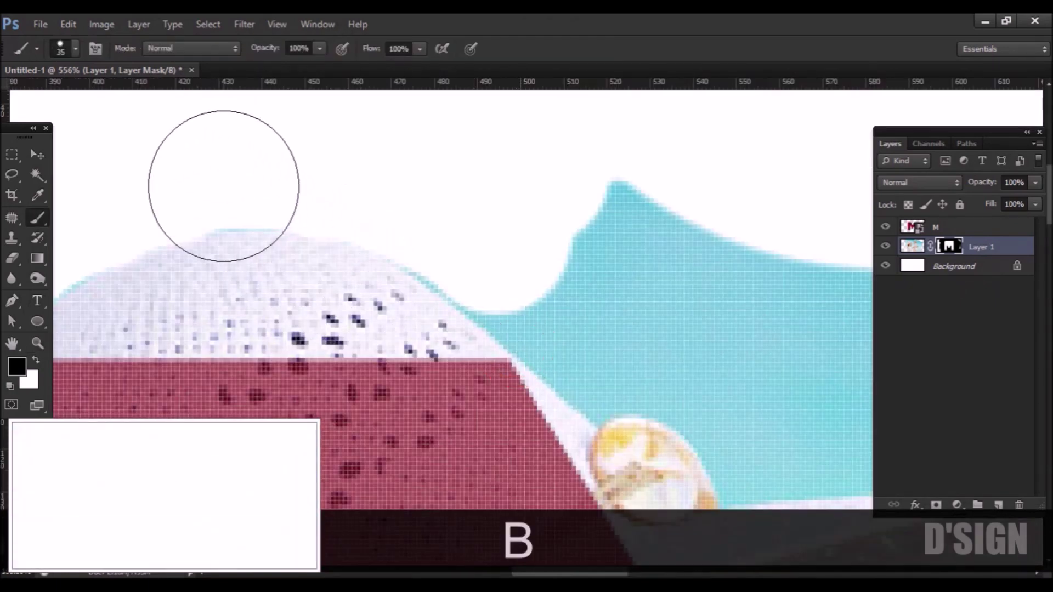
{"action": "key", "text": "bracketleft"}
{"action": "key", "text": "bracketleft"}
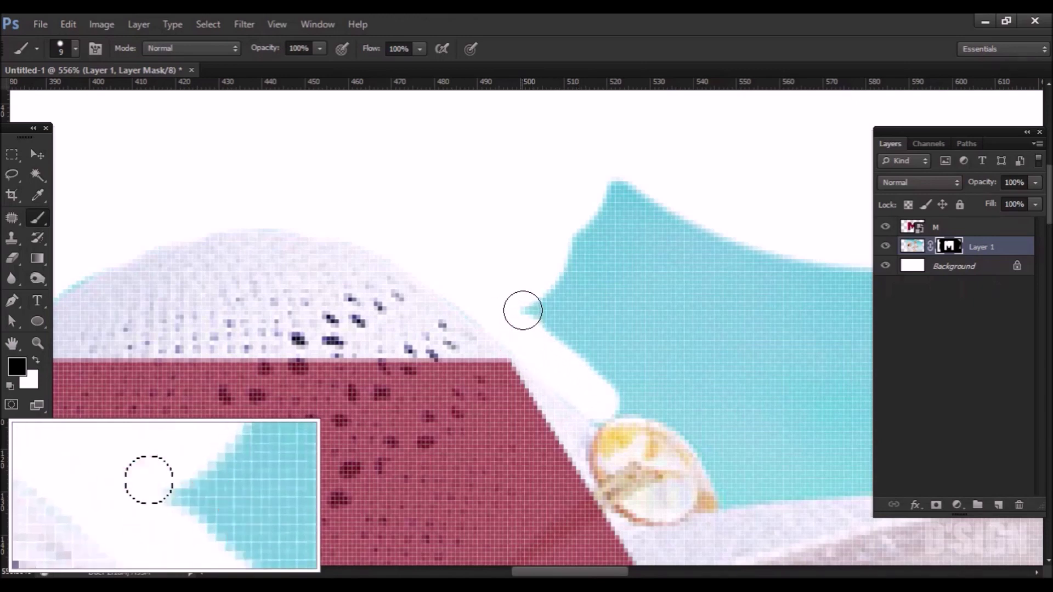
Mask out the sky around the hat's round ornament with an 8 px brush
{"action": "key", "text": "h"}
{"action": "left_click_drag", "start_coordinate": [430, 265], "coordinate": [372, 220]}
{"action": "key", "text": "b"}
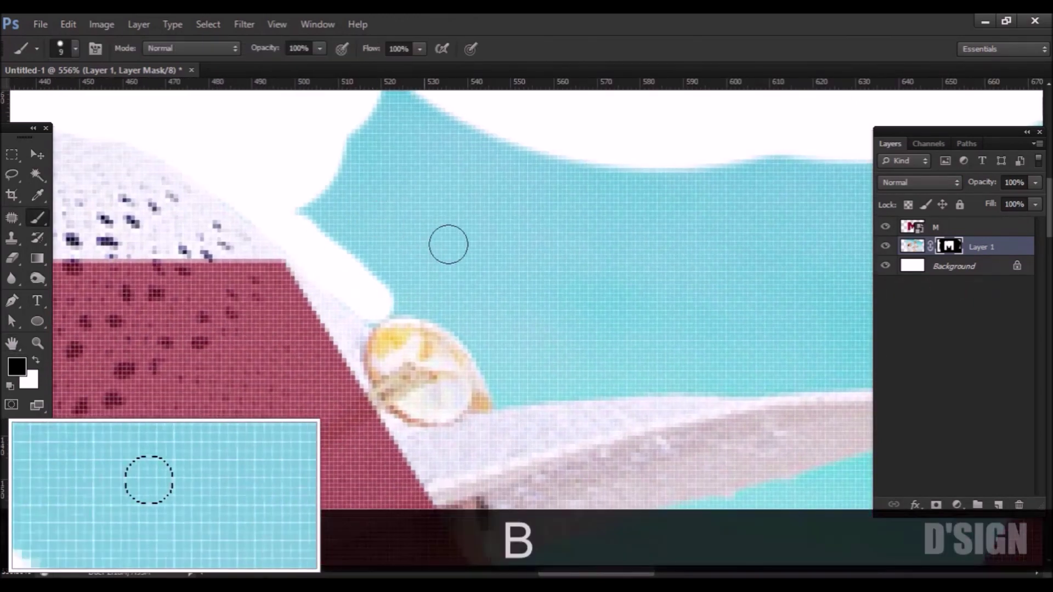
{"action": "key", "text": "bracketleft"}
{"action": "key", "text": "bracketleft"}
{"action": "key", "text": "bracketleft"}
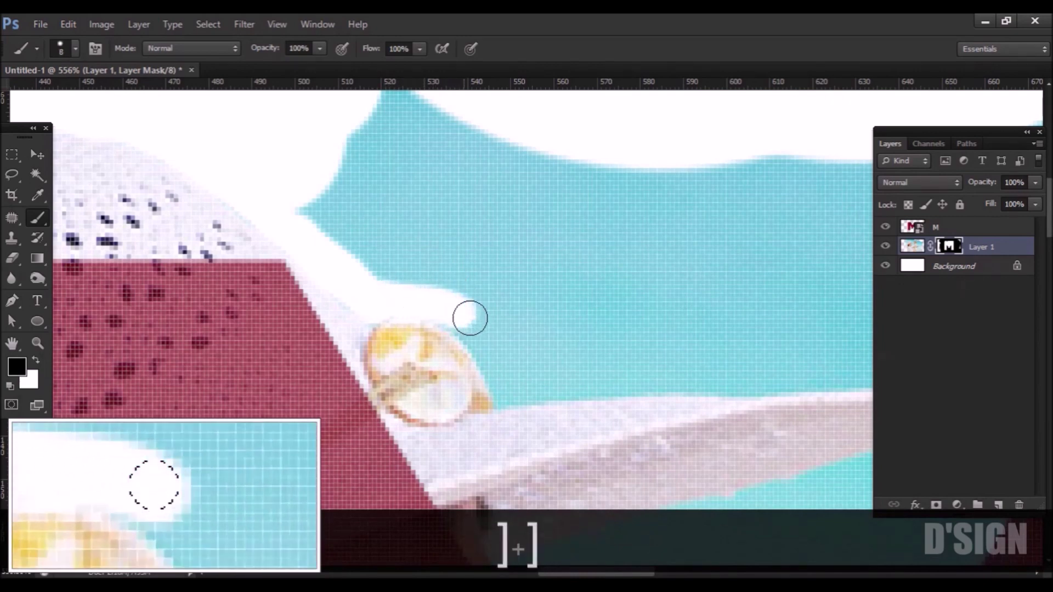
{"action": "left_click_drag", "start_coordinate": [484, 334], "coordinate": [453, 316]}
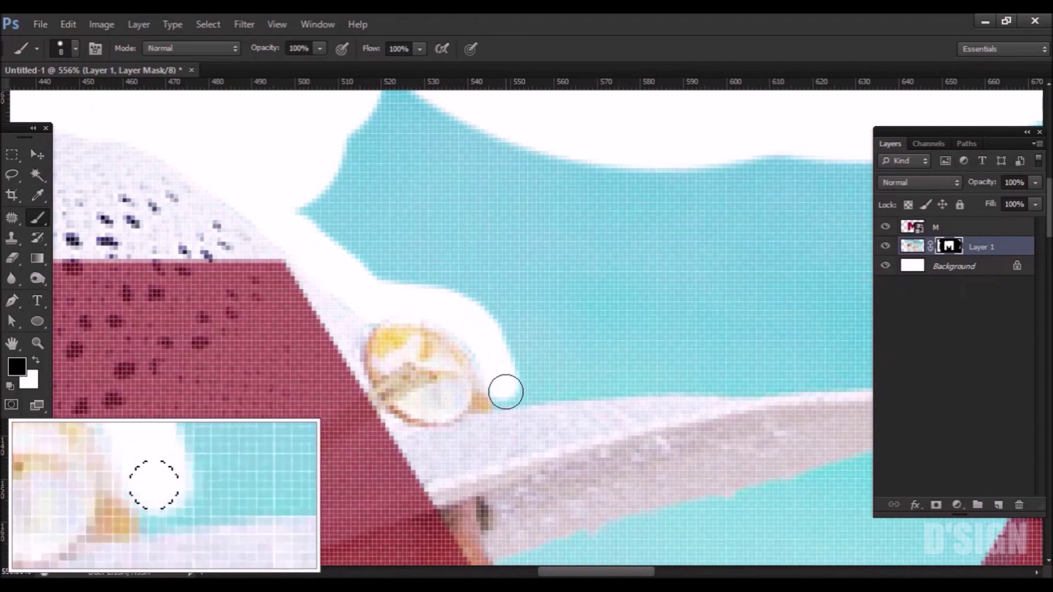
Mask out a strip of sky along the upper edge and around the tip of the hat brim with straight 8 px strokes
{"action": "key", "text": "h"}
{"action": "left_click_drag", "start_coordinate": [587, 364], "coordinate": [519, 341]}
{"action": "left_click_drag", "start_coordinate": [623, 212], "coordinate": [566, 399]}
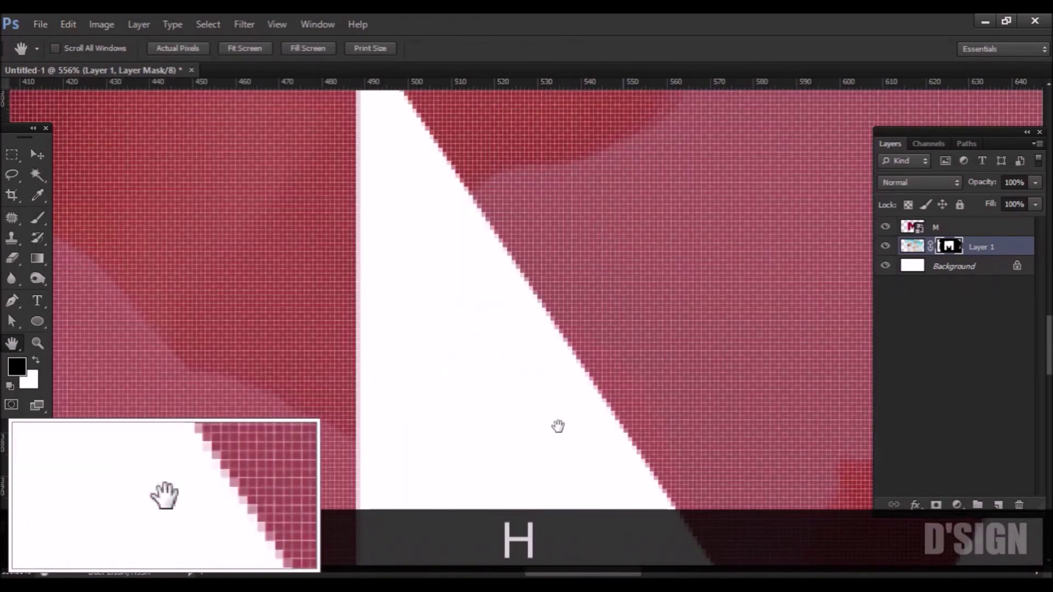
{"action": "left_click_drag", "start_coordinate": [563, 240], "coordinate": [483, 364]}
{"action": "left_click_drag", "start_coordinate": [542, 174], "coordinate": [552, 336]}
{"action": "key", "text": "b"}
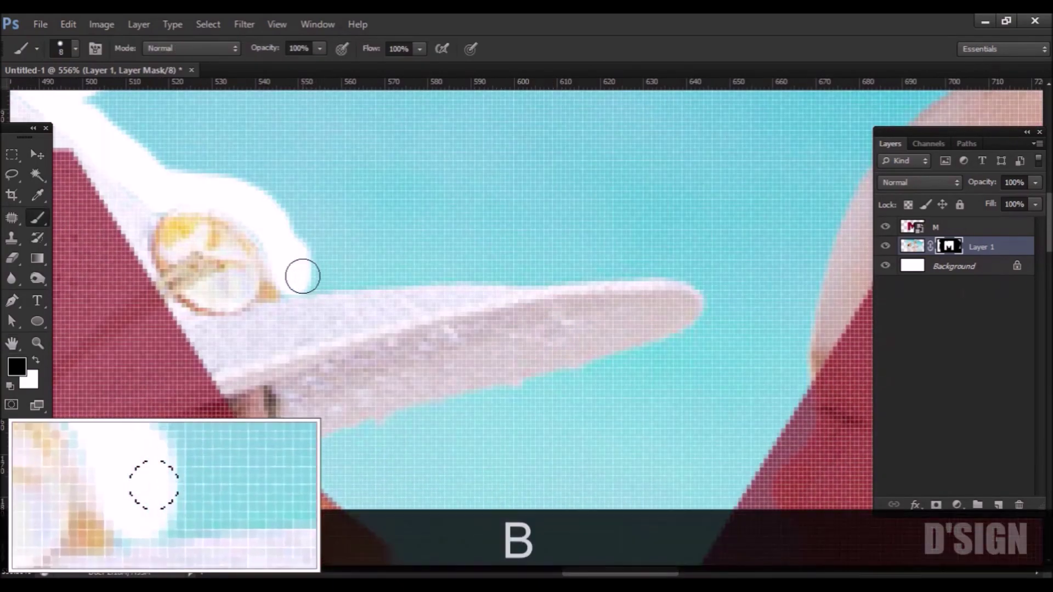
{"action": "left_click", "coordinate": [532, 268], "text": "shift"}
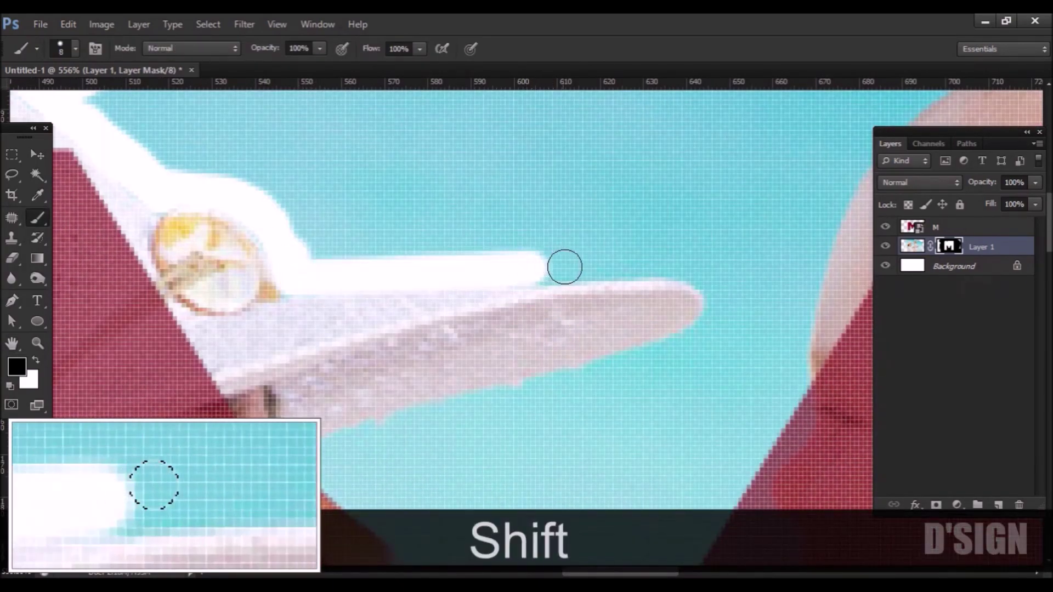
{"action": "left_click", "coordinate": [651, 261], "text": "shift"}
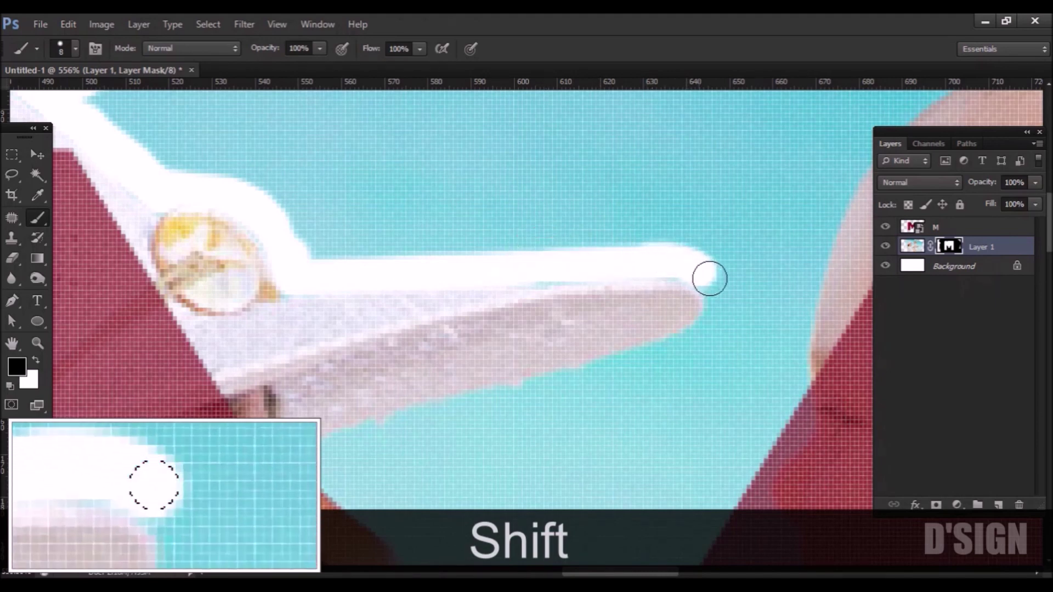
{"action": "left_click", "coordinate": [707, 337], "text": "shift"}
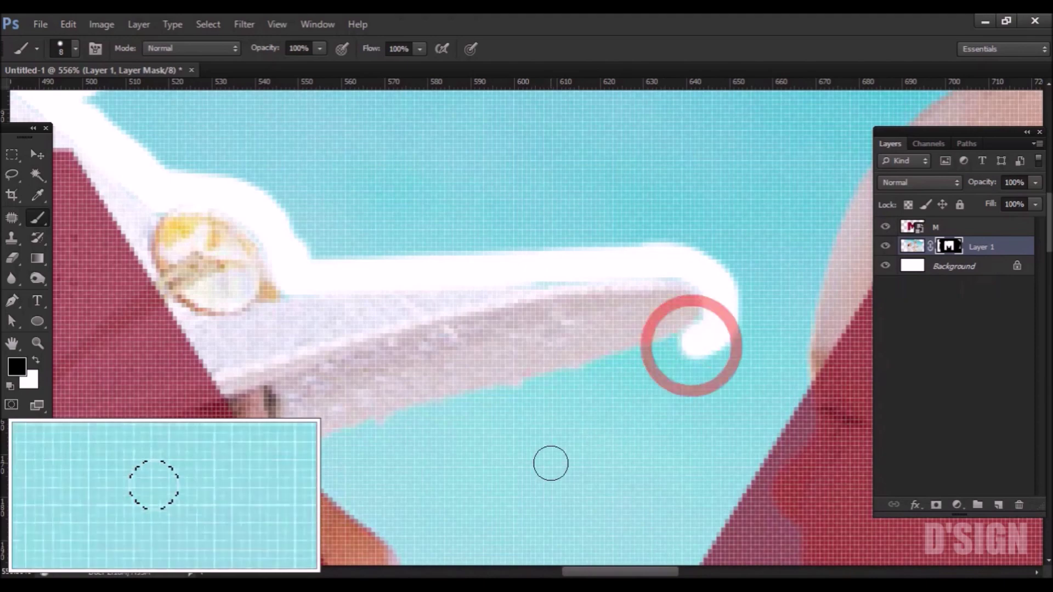
Mask out a strip of sky along the underside of the hat brim as far as the mother's forehead
{"action": "left_click", "coordinate": [442, 434], "text": "shift"}
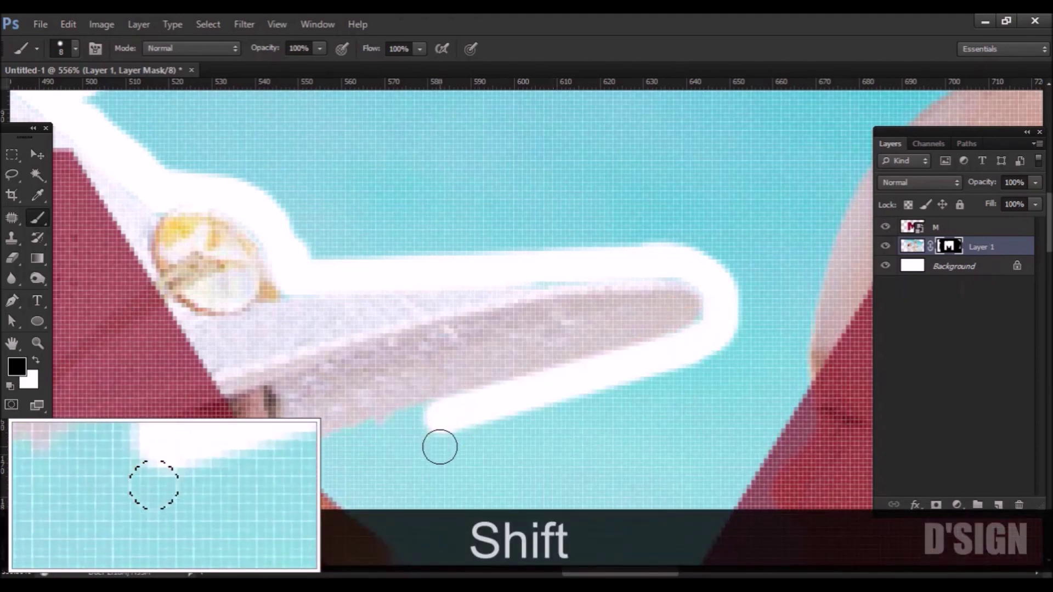
{"action": "scroll", "coordinate": [439, 447], "scroll_direction": "down", "scroll_amount": 5}
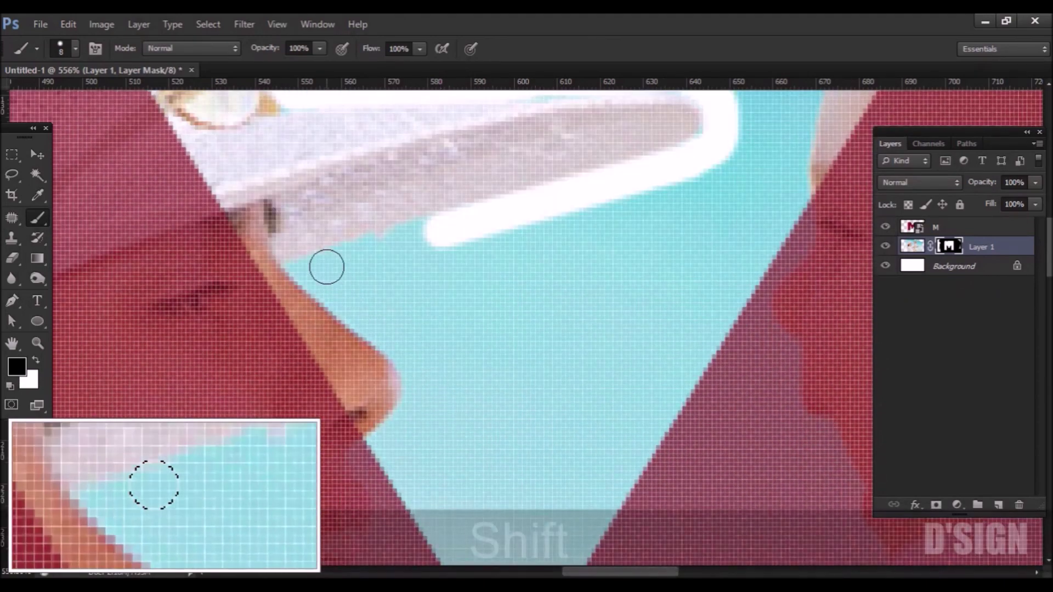
{"action": "left_click", "coordinate": [326, 267], "text": "shift"}
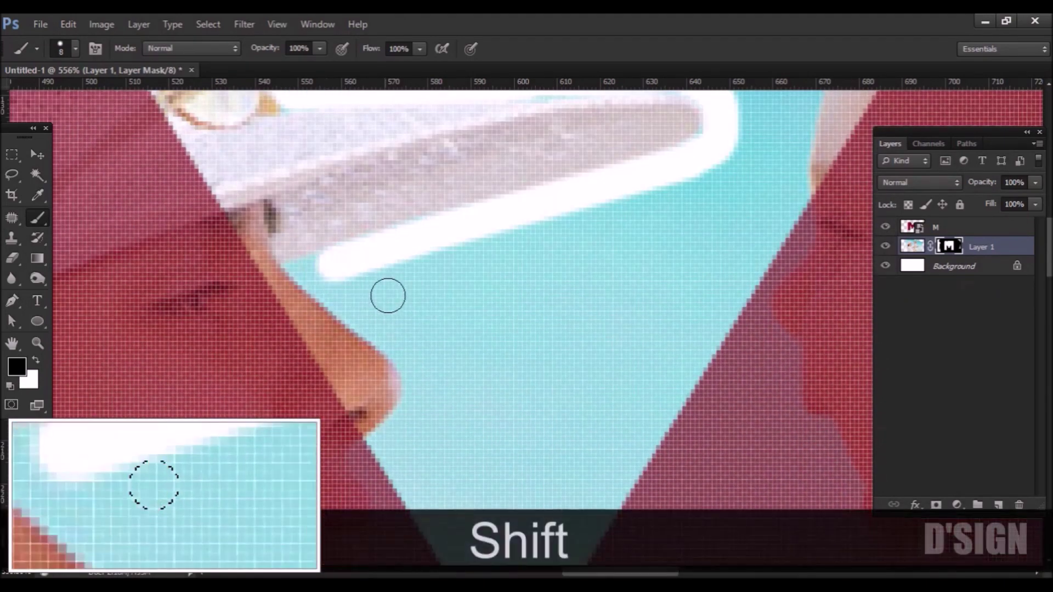
{"action": "left_click_drag", "start_coordinate": [299, 270], "coordinate": [327, 266]}
{"action": "left_click", "coordinate": [302, 273]}
Mask out the sky along the mother's forehead and nose down to the M's diagonal edge with a 7 px brush
{"action": "key", "text": "bracketright"}
{"action": "key", "text": "bracketright"}
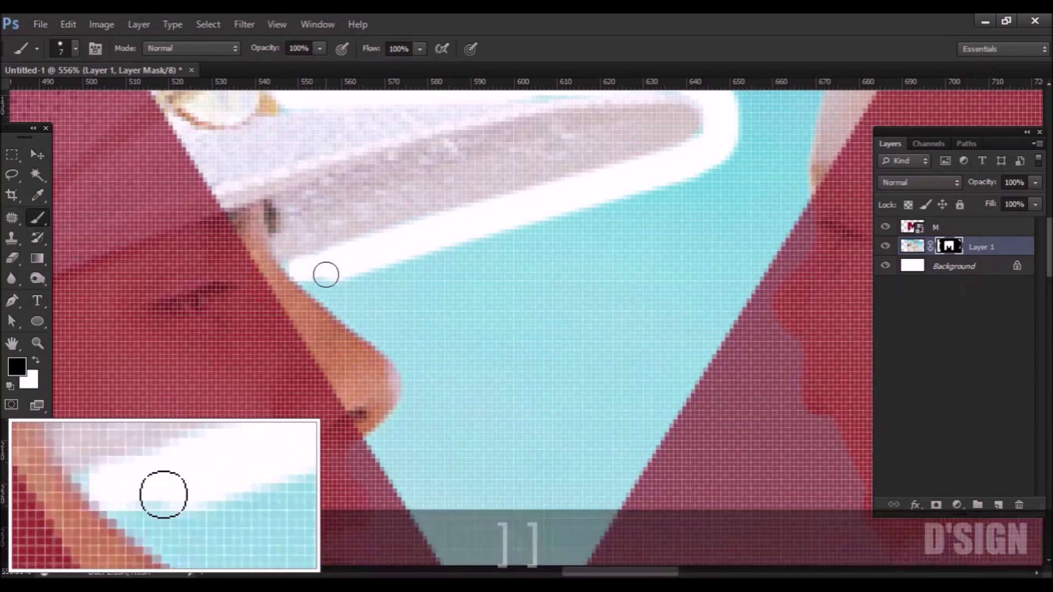
{"action": "left_click", "coordinate": [307, 270]}
{"action": "left_click", "coordinate": [389, 337], "text": "shift"}
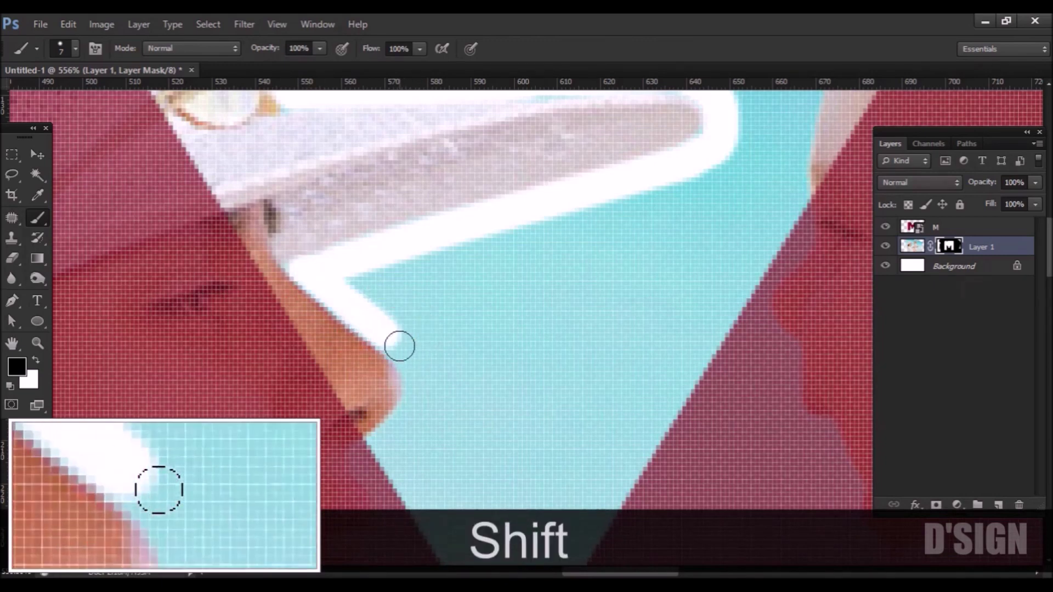
{"action": "mouse_move", "coordinate": [395, 344]}
{"action": "left_mouse_down"}
{"action": "mouse_move", "coordinate": [413, 360]}
{"action": "mouse_move", "coordinate": [416, 393]}
{"action": "mouse_move", "coordinate": [386, 439]}
{"action": "left_mouse_up"}
{"action": "left_click", "coordinate": [416, 415]}
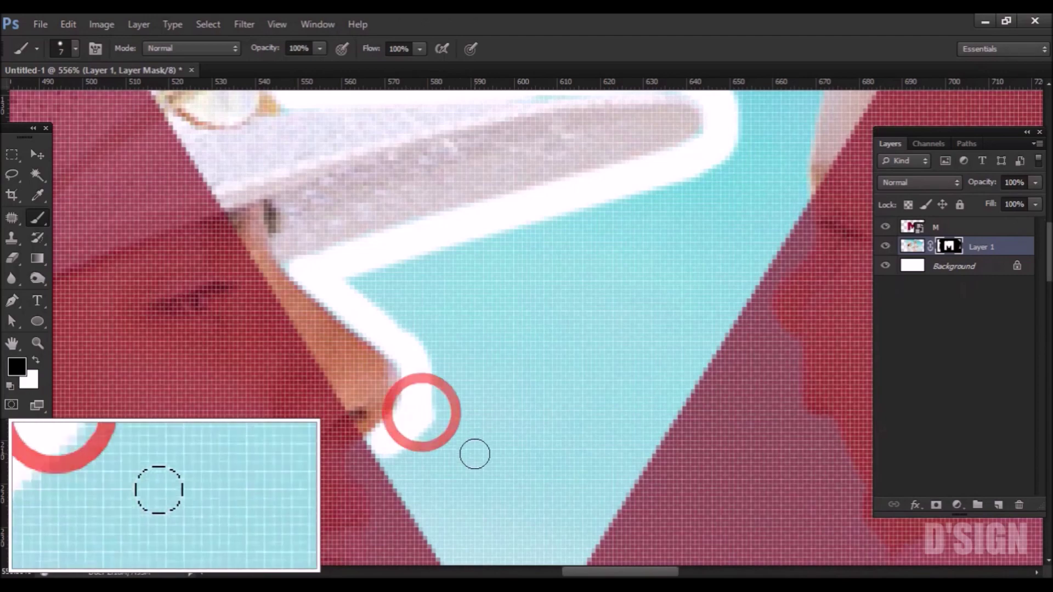
{"action": "scroll", "coordinate": [472, 451], "scroll_direction": "down", "scroll_amount": 3}
{"action": "left_click", "coordinate": [388, 314]}
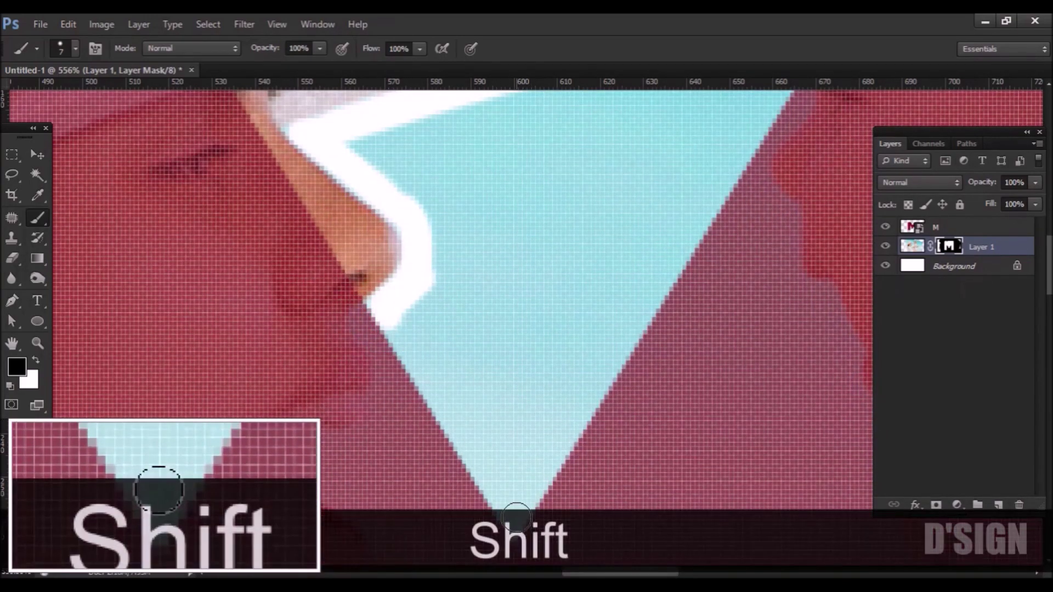
{"action": "scroll", "coordinate": [515, 472], "scroll_direction": "down", "scroll_amount": 2}
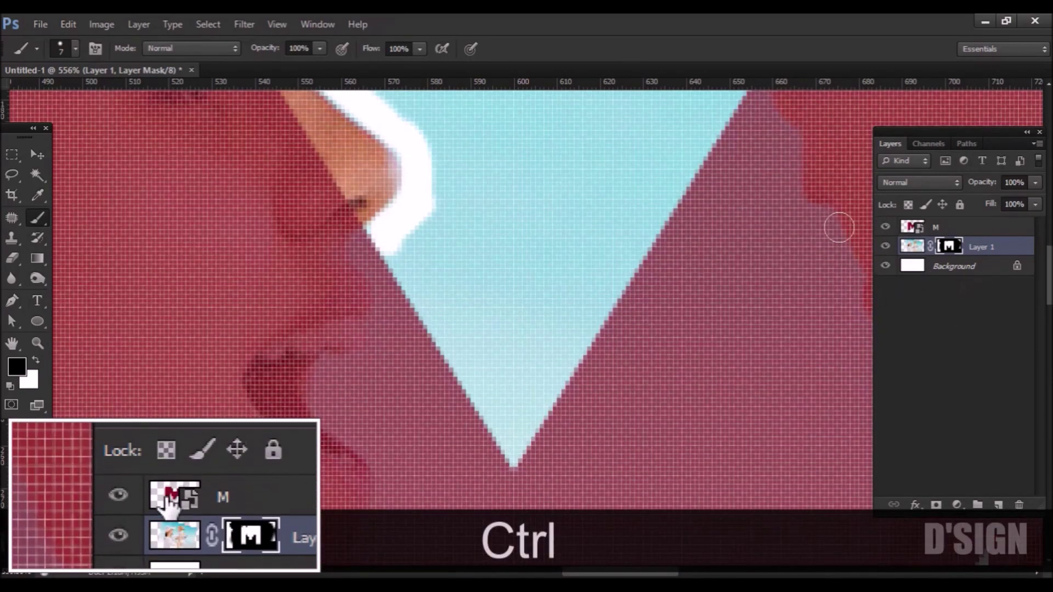
Mask out a strip of sky along the baby's face and forehead from the M's diagonal edge upward with the 7 px brush
{"action": "scroll", "coordinate": [691, 292], "scroll_direction": "up", "scroll_amount": 6}
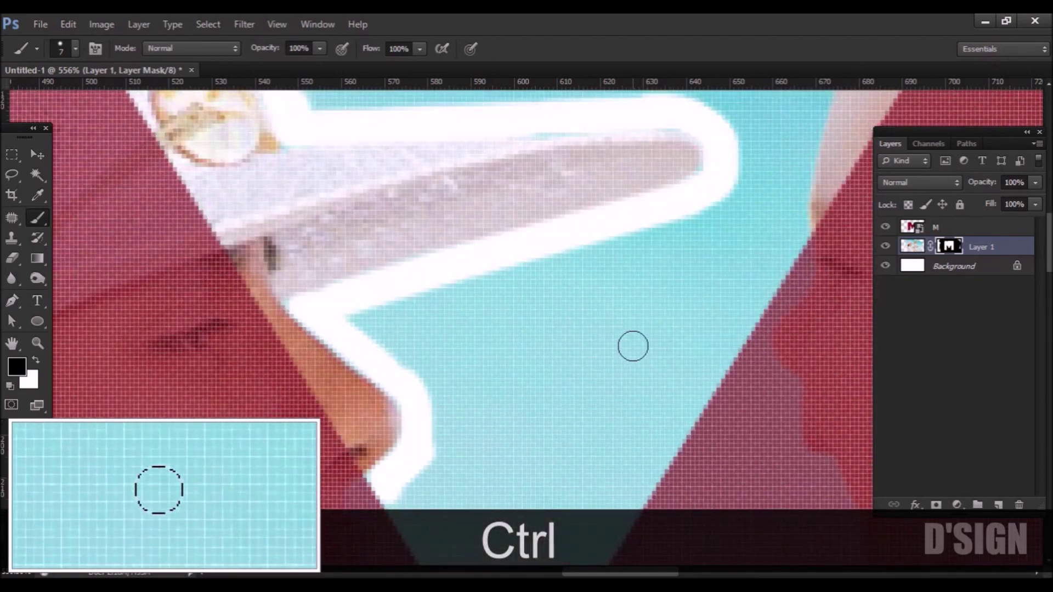
{"action": "key", "text": "h"}
{"action": "mouse_move", "coordinate": [689, 265]}
{"action": "left_mouse_down"}
{"action": "mouse_move", "coordinate": [479, 387]}
{"action": "mouse_move", "coordinate": [384, 421]}
{"action": "left_mouse_up"}
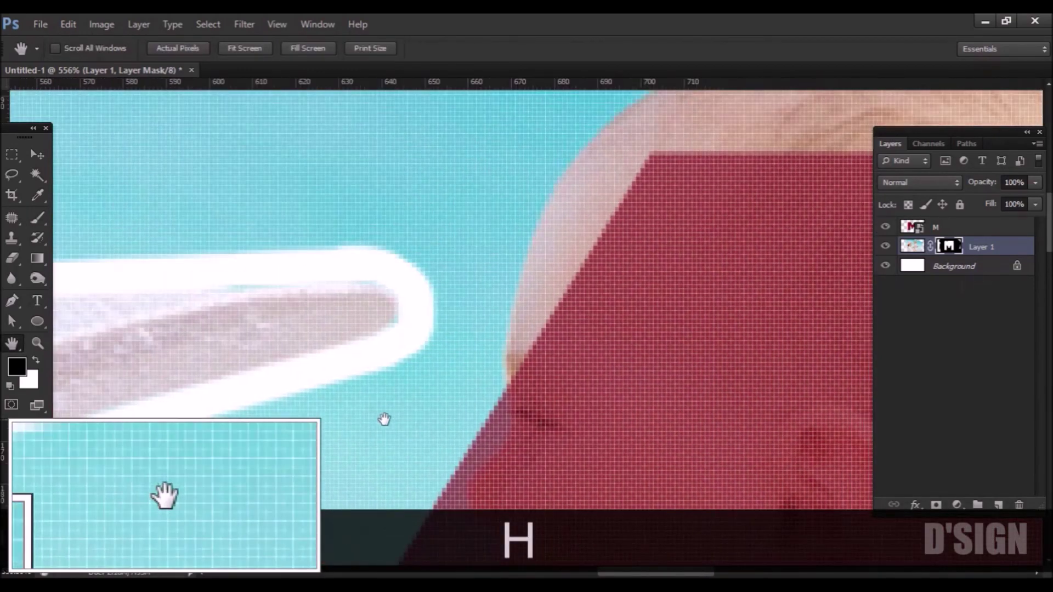
{"action": "key", "text": "b"}
{"action": "left_click_drag", "start_coordinate": [489, 382], "coordinate": [488, 292]}
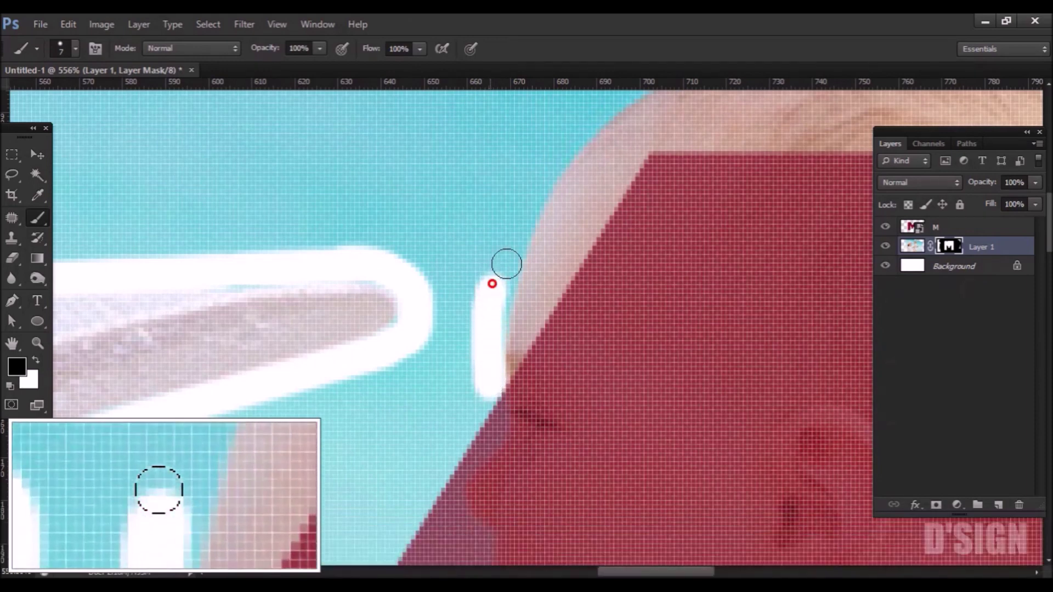
{"action": "scroll", "coordinate": [499, 318], "scroll_direction": "up", "scroll_amount": 1}
{"action": "left_click_drag", "start_coordinate": [560, 187], "coordinate": [513, 281]}
{"action": "left_click", "coordinate": [514, 269]}
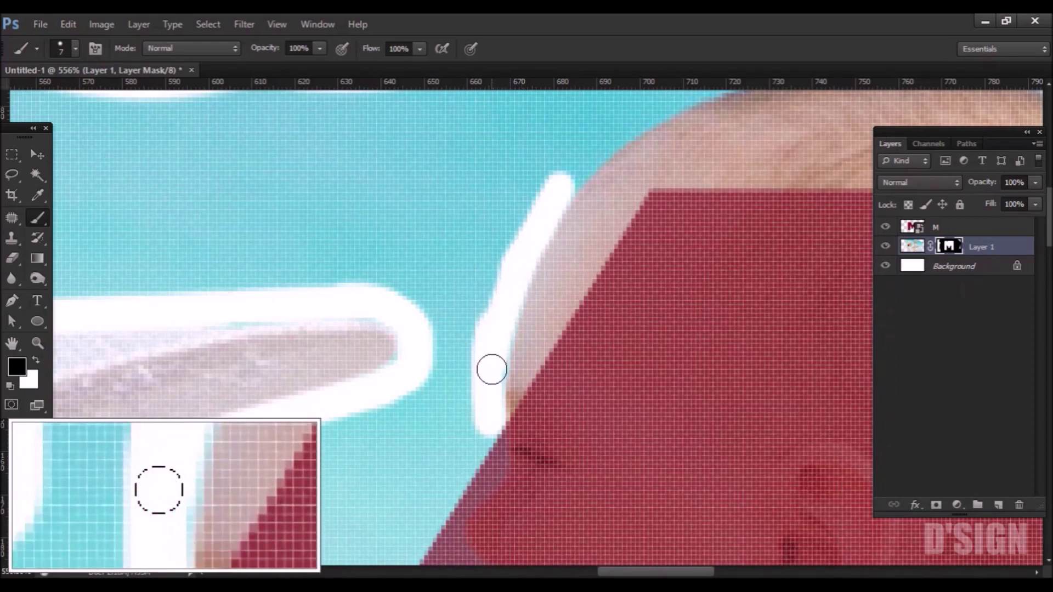
Mask out the sky along the top of the baby's head with the 7 px brush
{"action": "scroll", "coordinate": [488, 389], "scroll_direction": "up", "scroll_amount": 3}
{"action": "key", "text": "h"}
{"action": "left_click_drag", "start_coordinate": [542, 336], "coordinate": [263, 289]}
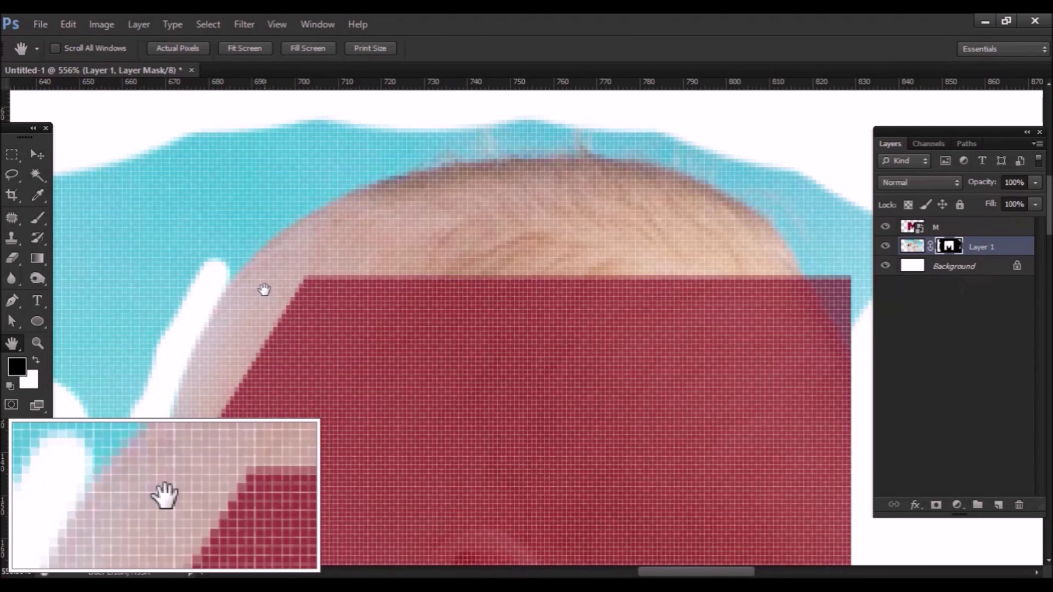
{"action": "key", "text": "b"}
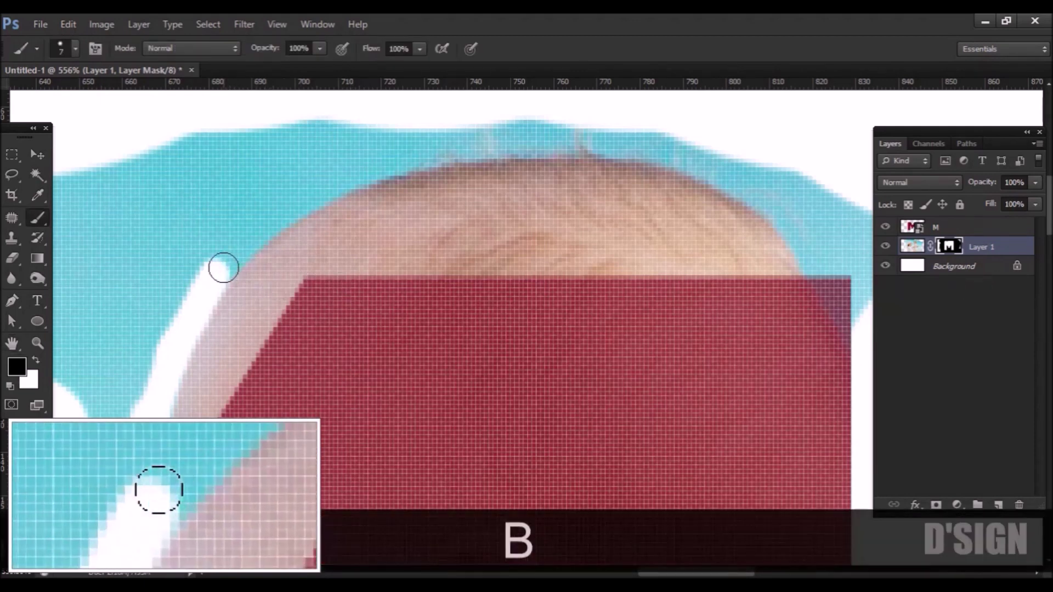
{"action": "left_click_drag", "start_coordinate": [221, 264], "coordinate": [238, 251]}
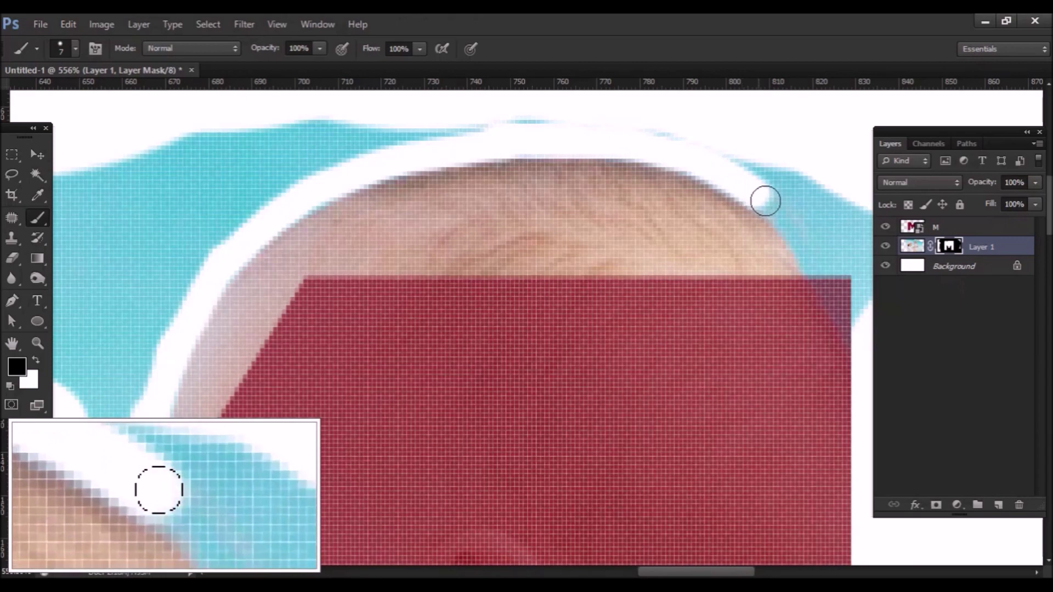
Mask out the sky behind the baby's head and around the M's upper outer corner
{"action": "key", "text": "h"}
{"action": "left_click_drag", "start_coordinate": [791, 262], "coordinate": [514, 303]}
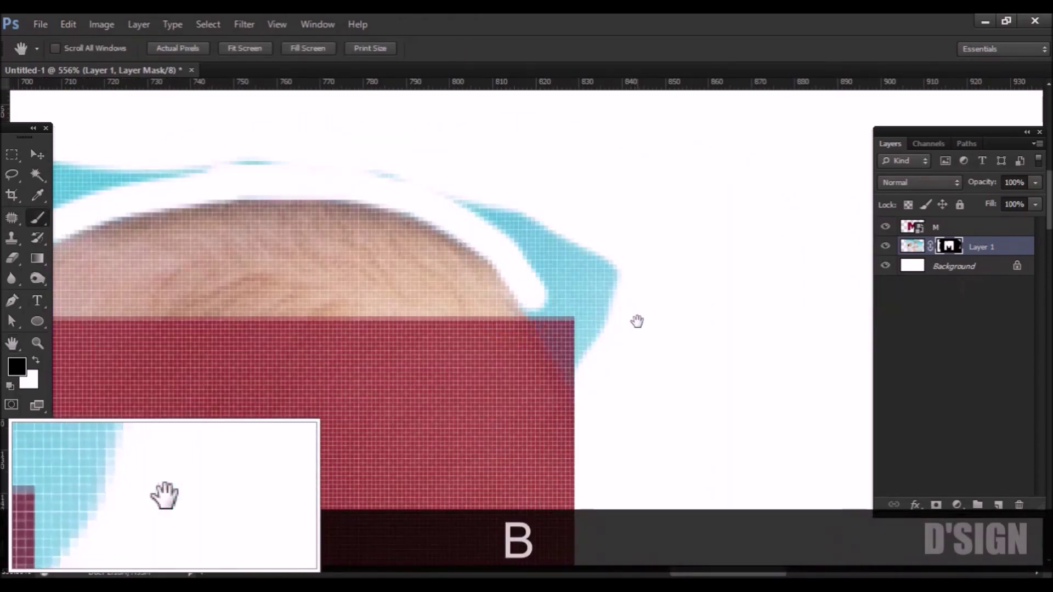
{"action": "key", "text": "b"}
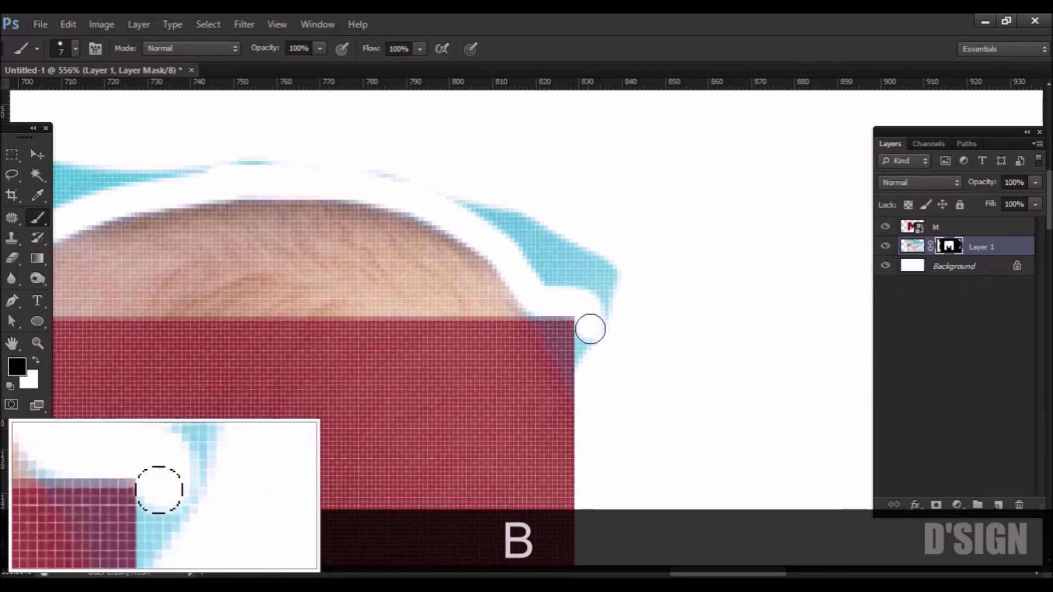
{"action": "left_click_drag", "start_coordinate": [590, 329], "coordinate": [592, 367]}
Mask out the remaining sky above the hat brim and around the baby's head with 35 px and 25 px brushes
{"action": "key", "text": "ctrl+minus"}
{"action": "key", "text": "ctrl+minus"}
{"action": "key", "text": "ctrl+minus"}
{"action": "key", "text": "ctrl+minus"}
{"action": "key", "text": "ctrl+minus"}
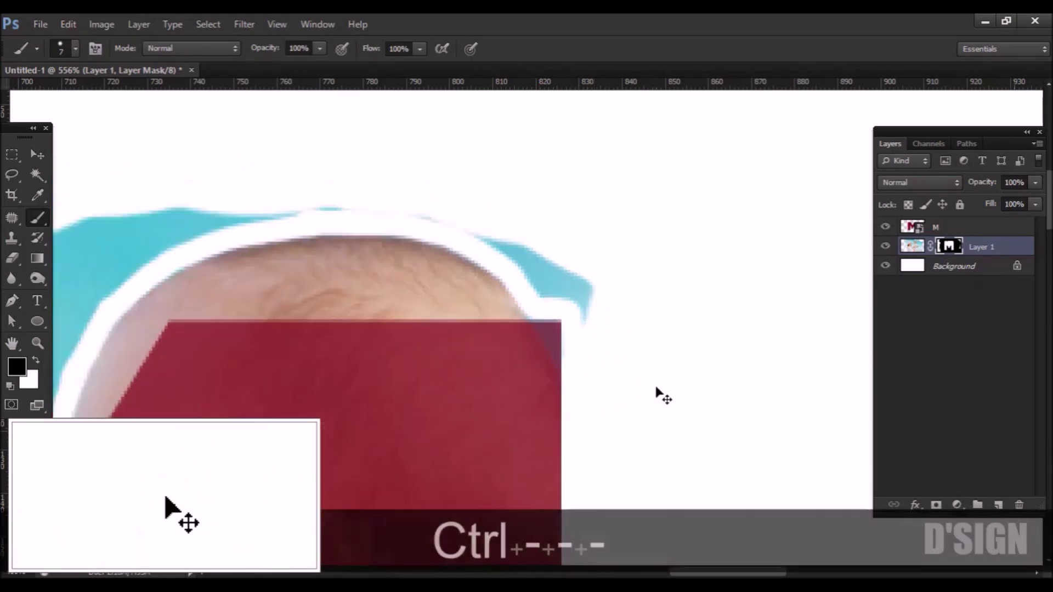
{"action": "key", "text": "ctrl+equal"}
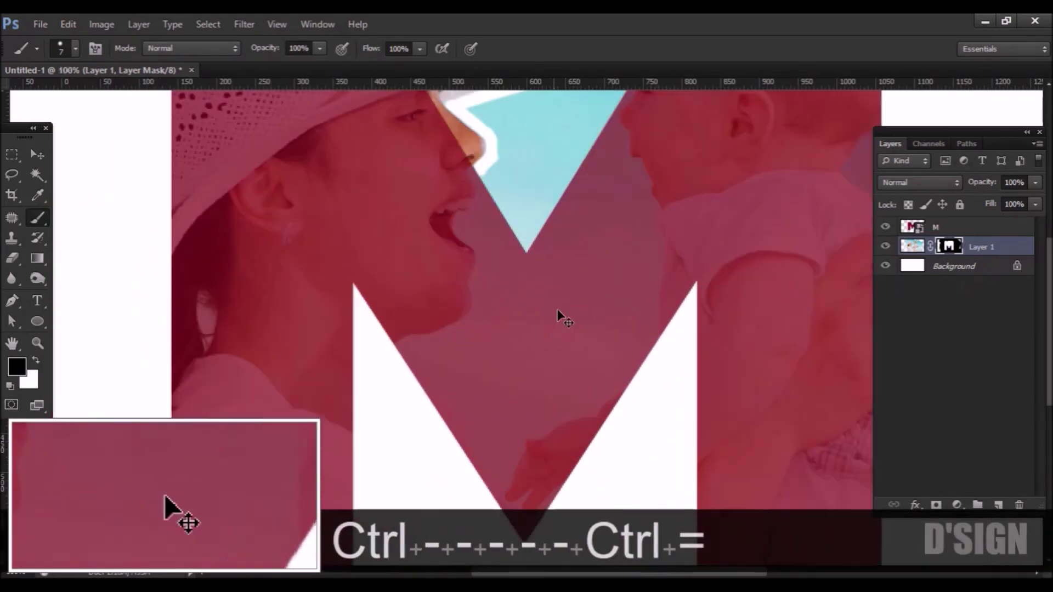
{"action": "scroll", "coordinate": [571, 329], "scroll_direction": "up", "scroll_amount": 3}
{"action": "key", "text": "ctrl+minus"}
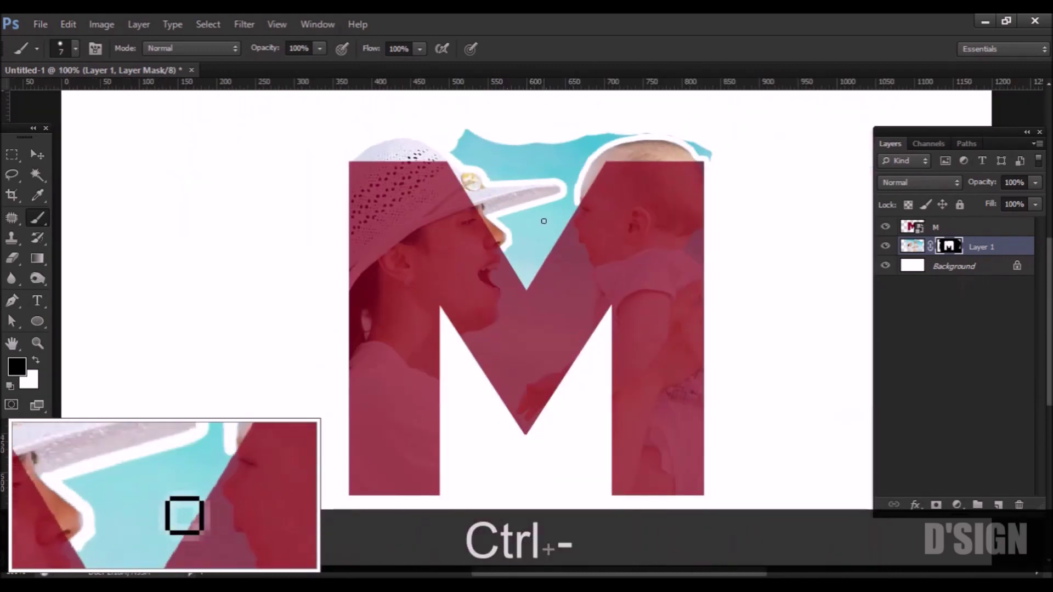
{"action": "key", "text": "bracketright"}
{"action": "key", "text": "bracketright"}
{"action": "key", "text": "bracketright"}
{"action": "key", "text": "bracketright"}
{"action": "key", "text": "bracketright"}
{"action": "key", "text": "bracketright"}
{"action": "key", "text": "bracketright"}
{"action": "key", "text": "bracketright"}
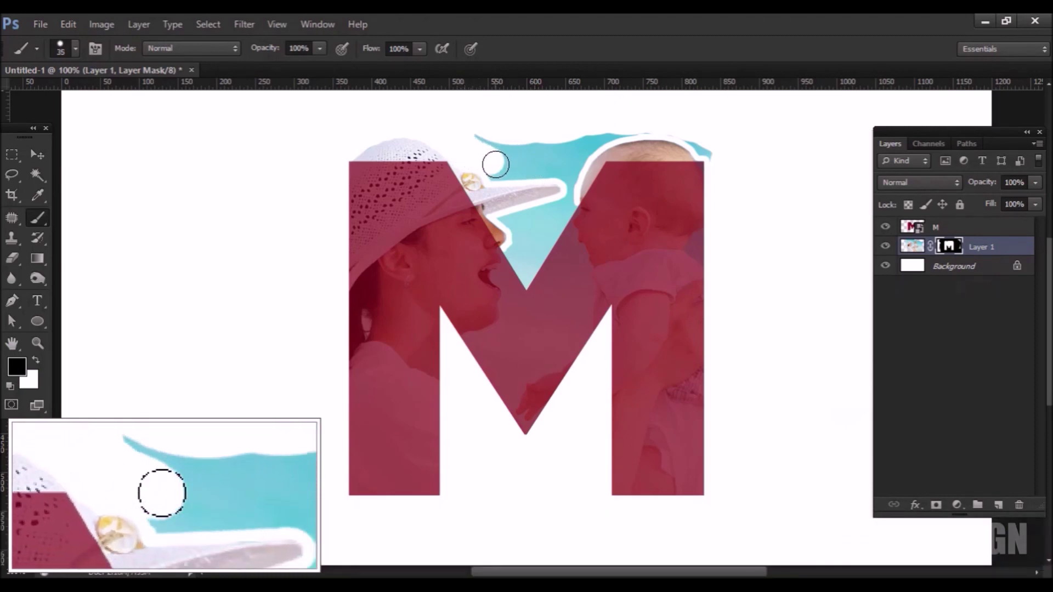
{"action": "mouse_move", "coordinate": [497, 169]}
{"action": "left_mouse_down"}
{"action": "mouse_move", "coordinate": [483, 141]}
{"action": "mouse_move", "coordinate": [526, 169]}
{"action": "mouse_move", "coordinate": [560, 168]}
{"action": "mouse_move", "coordinate": [530, 147]}
{"action": "mouse_move", "coordinate": [596, 129]}
{"action": "mouse_move", "coordinate": [572, 156]}
{"action": "mouse_move", "coordinate": [570, 195]}
{"action": "mouse_move", "coordinate": [577, 160]}
{"action": "mouse_move", "coordinate": [573, 168]}
{"action": "mouse_move", "coordinate": [601, 135]}
{"action": "mouse_move", "coordinate": [594, 146]}
{"action": "mouse_move", "coordinate": [638, 130]}
{"action": "mouse_move", "coordinate": [680, 130]}
{"action": "mouse_move", "coordinate": [711, 152]}
{"action": "left_mouse_up"}
{"action": "key", "text": "bracketleft"}
{"action": "key", "text": "bracketleft"}
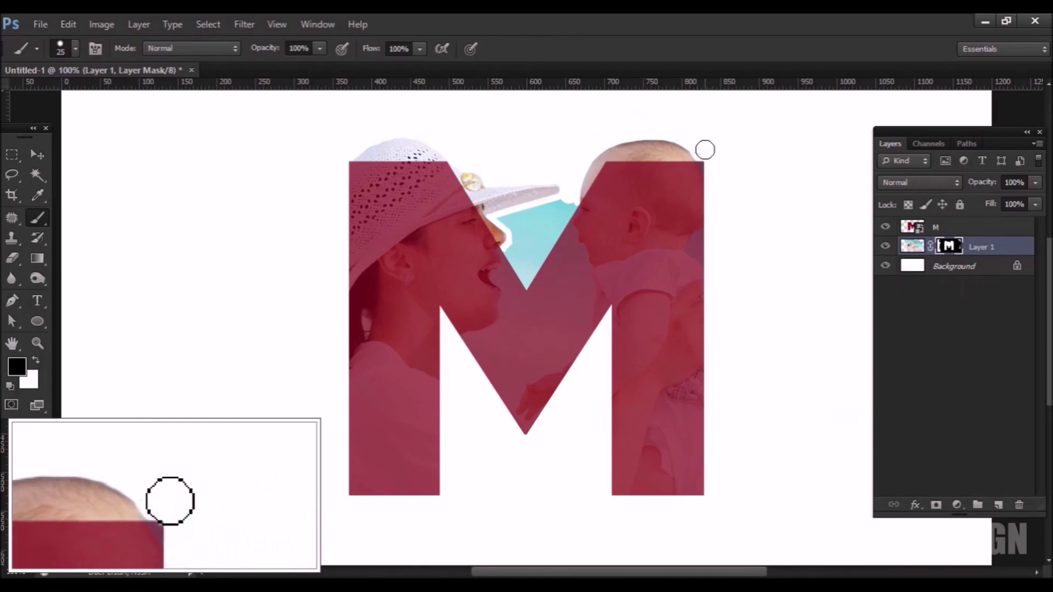
Load the M layer's outline as a selection and invert it to protect the letter while brushing
{"action": "left_click", "coordinate": [913, 228], "text": "ctrl"}
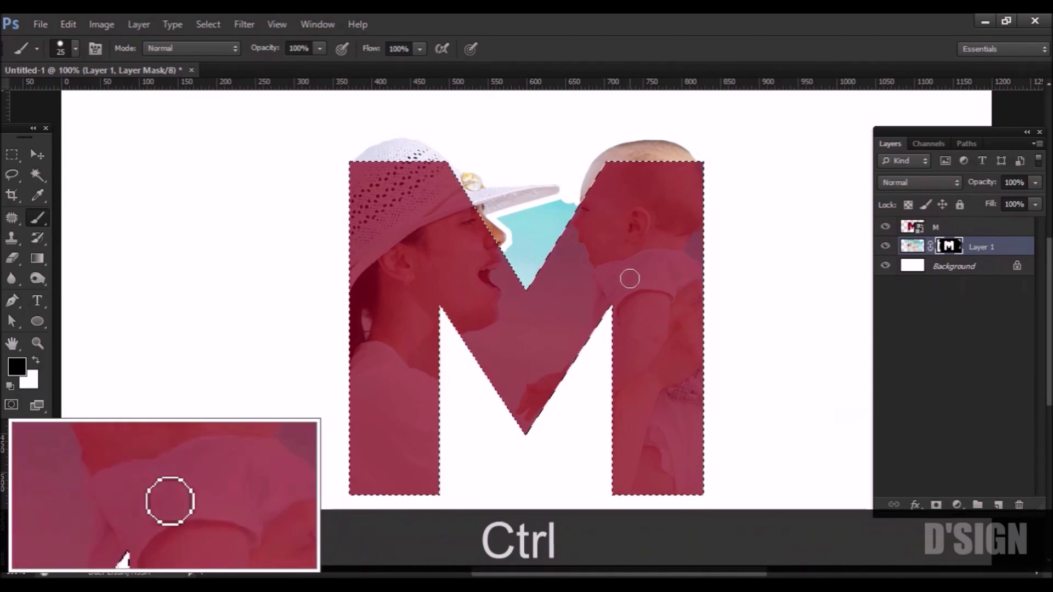
{"action": "key", "text": "m"}
{"action": "right_click", "coordinate": [607, 235]}
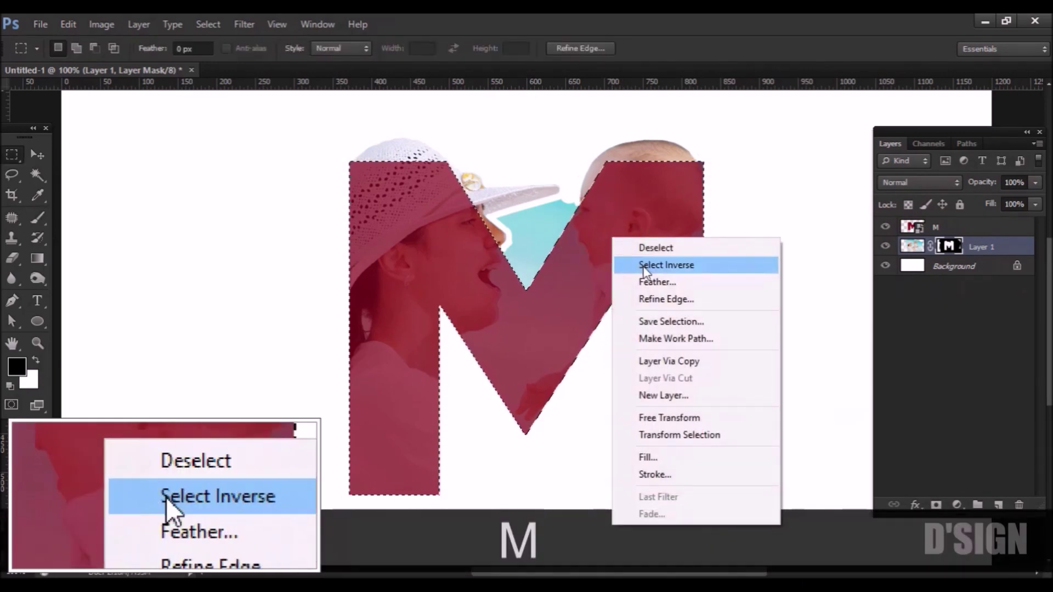
{"action": "left_click", "coordinate": [643, 265]}
{"action": "key", "text": "b"}
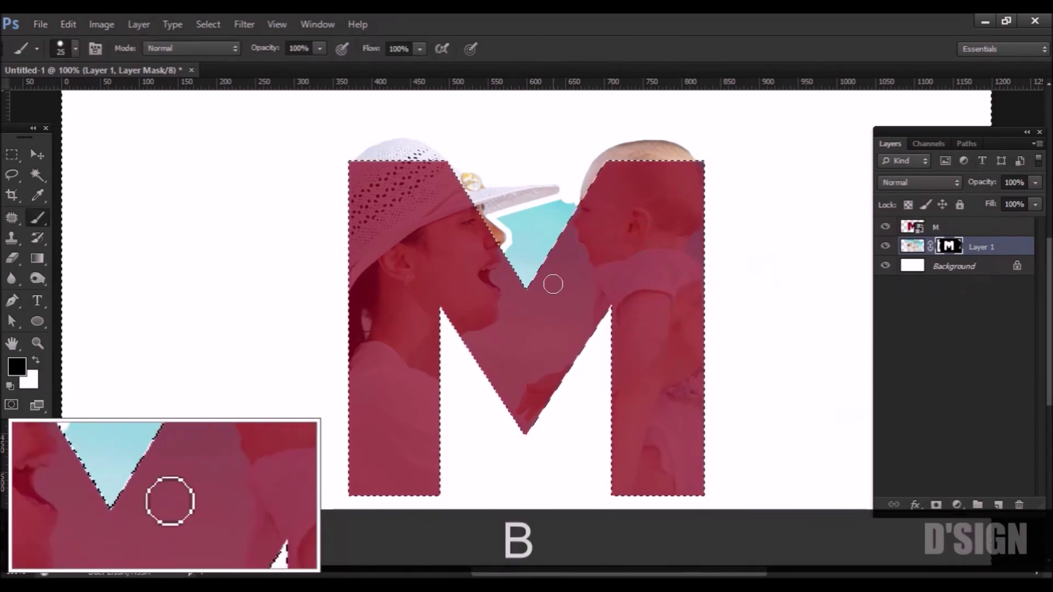
Mask out the sky in the M's upper notch with brush sizes from 50 down to 25 px and clear the selection
{"action": "key", "text": "bracketright"}
{"action": "key", "text": "bracketright"}
{"action": "key", "text": "bracketright"}
{"action": "key", "text": "bracketright"}
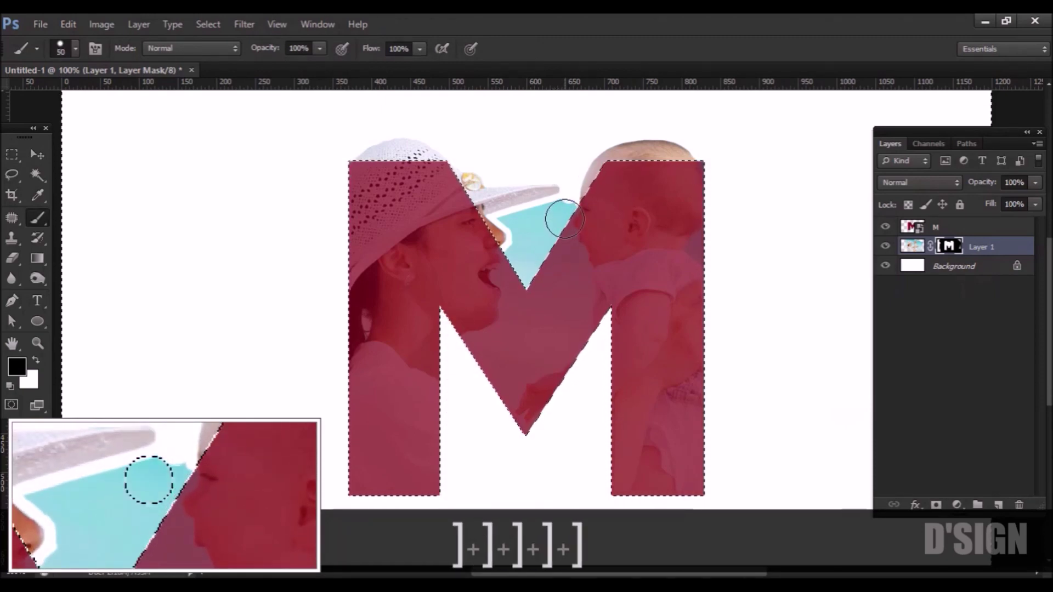
{"action": "left_click_drag", "start_coordinate": [560, 216], "coordinate": [554, 221]}
{"action": "key", "text": "bracketleft"}
{"action": "key", "text": "bracketleft"}
{"action": "key", "text": "bracketleft"}
{"action": "key", "text": "bracketleft"}
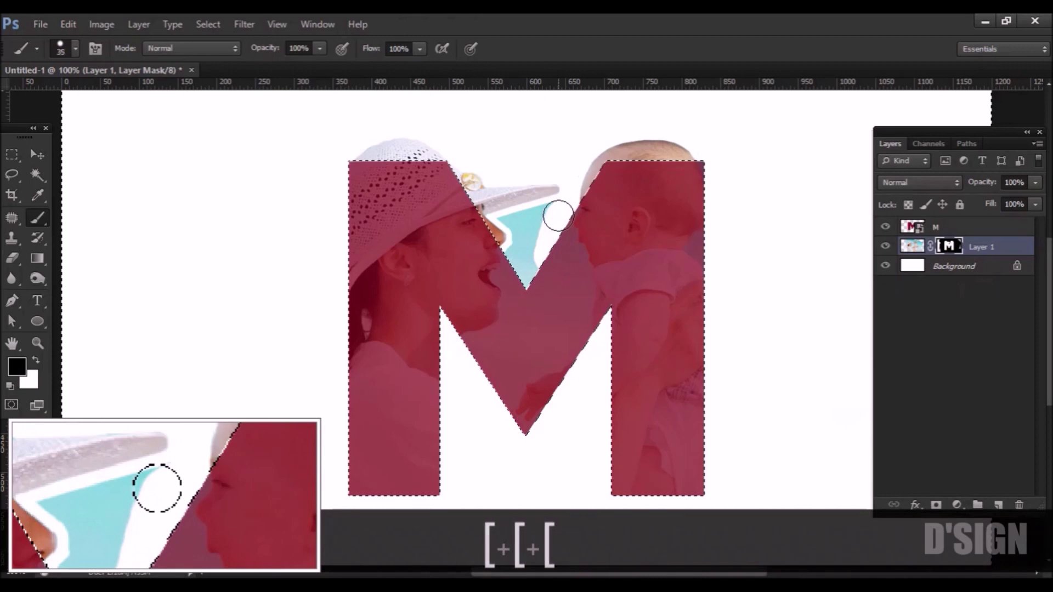
{"action": "left_click", "coordinate": [515, 217]}
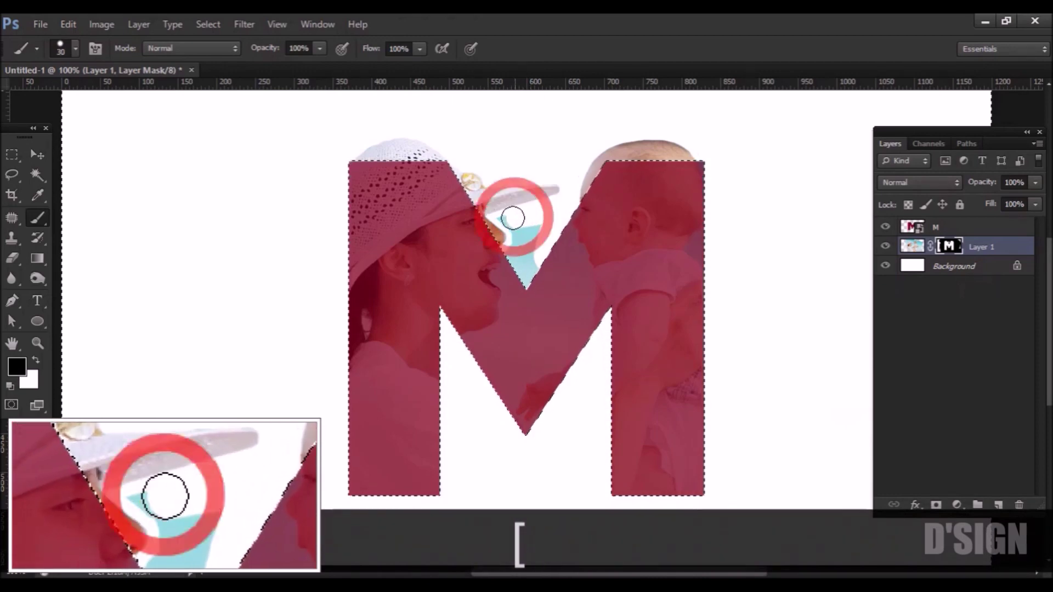
{"action": "key", "text": "bracketleft"}
{"action": "left_click", "coordinate": [503, 219]}
{"action": "mouse_move", "coordinate": [516, 222]}
{"action": "left_mouse_down"}
{"action": "mouse_move", "coordinate": [513, 252]}
{"action": "mouse_move", "coordinate": [530, 288]}
{"action": "left_mouse_up"}
{"action": "left_click_drag", "start_coordinate": [536, 225], "coordinate": [528, 282]}
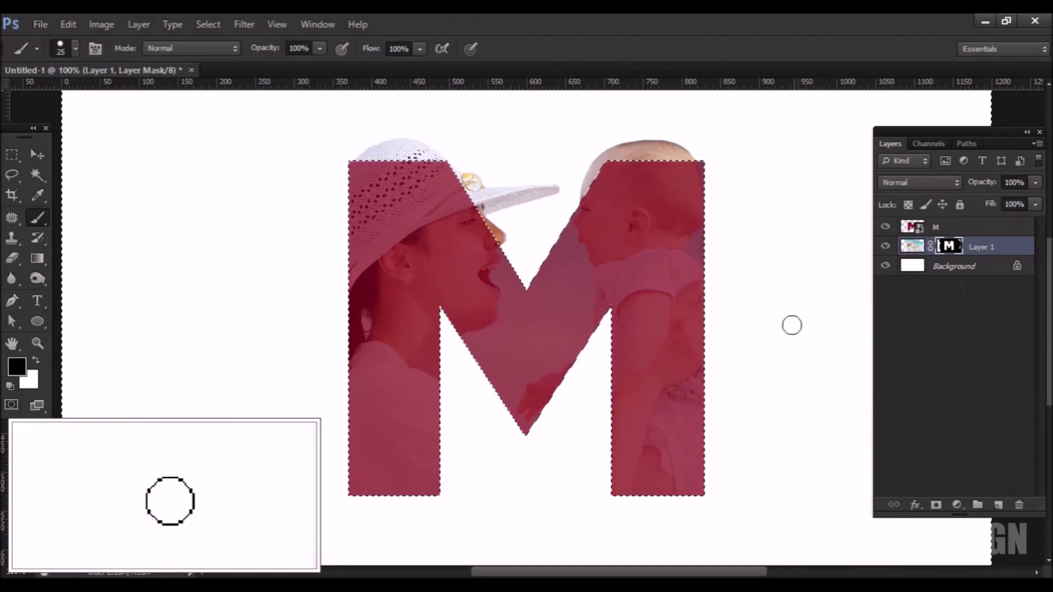
{"action": "key", "text": "m"}
{"action": "left_click", "coordinate": [775, 306]}
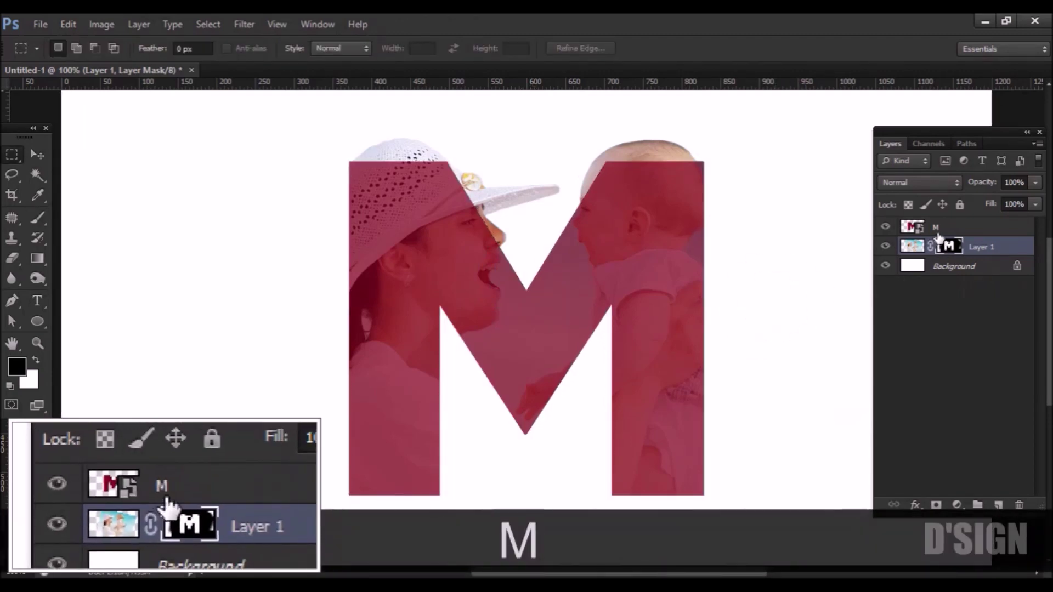
Move the M layer below Layer 1
{"action": "key", "text": "ctrl"}
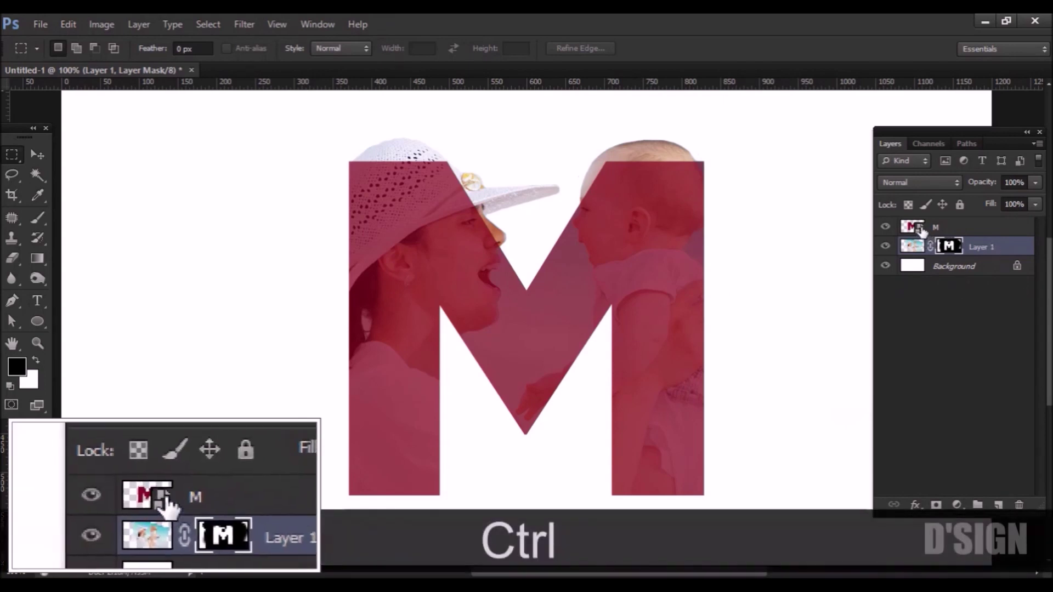
{"action": "left_click", "coordinate": [922, 230]}
{"action": "key", "text": "ctrl+bracketleft"}
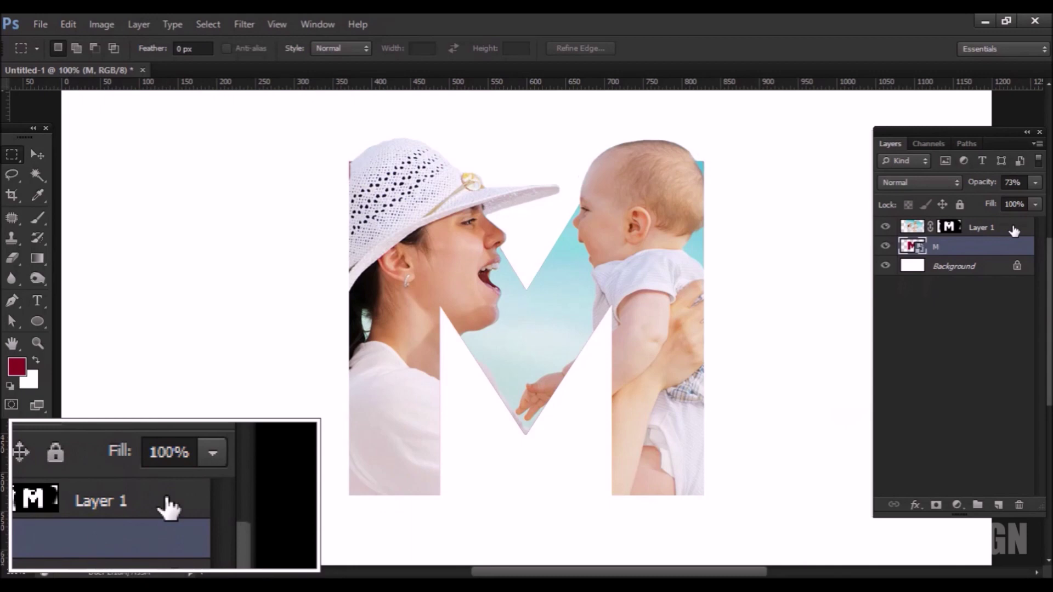
{"action": "left_click", "coordinate": [912, 227]}
{"action": "key", "text": "b"}
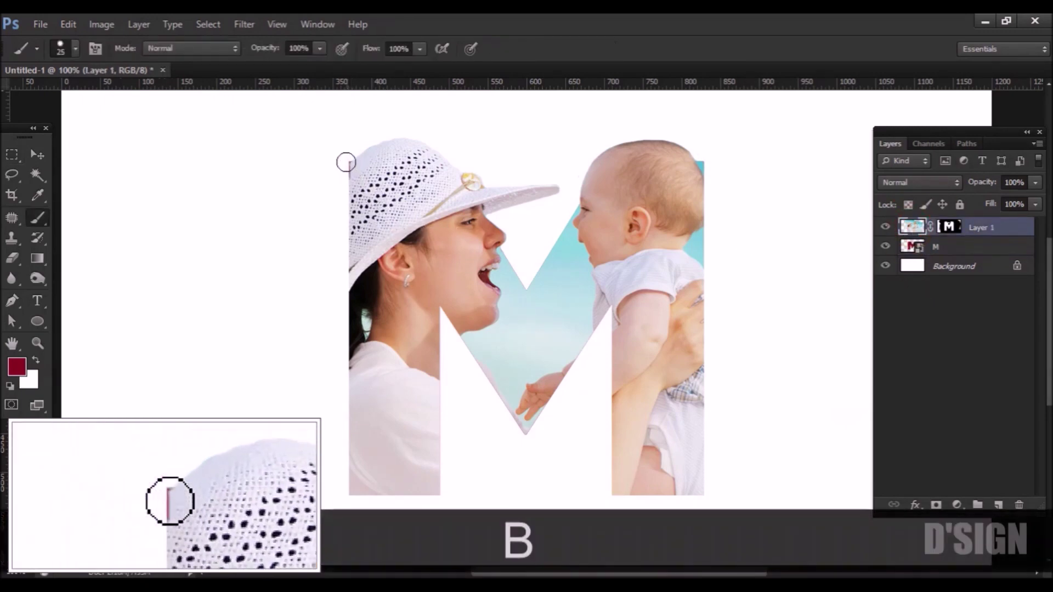
{"action": "key", "text": "ctrl+alt+z"}
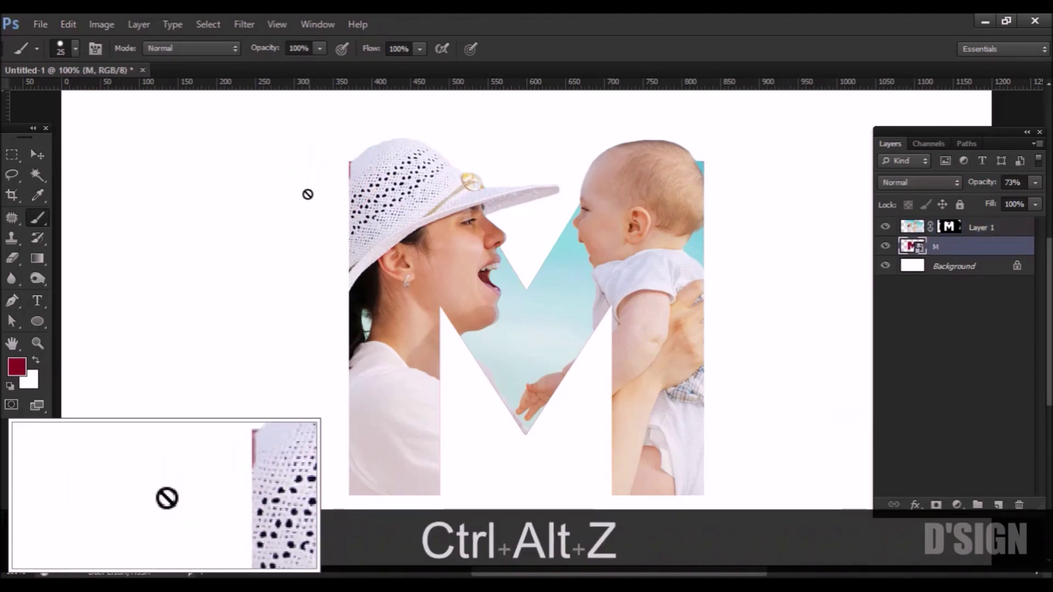
Try painting black on Layer 1's mask along the red strip at the back of the hat with a 7 px brush
{"action": "key", "text": "z"}
{"action": "left_click_drag", "start_coordinate": [291, 141], "coordinate": [436, 229]}
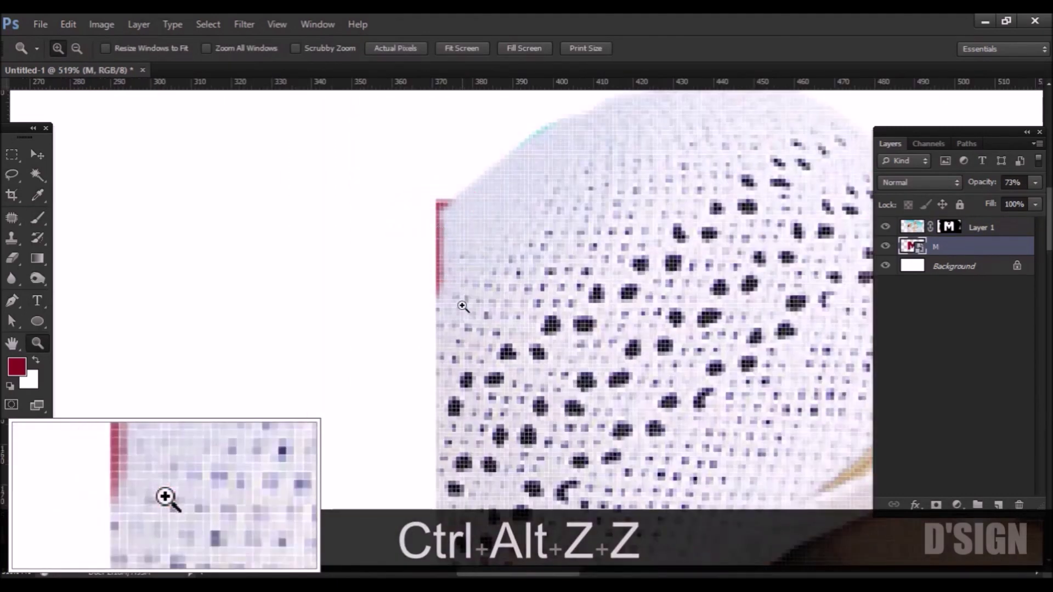
{"action": "key", "text": "b"}
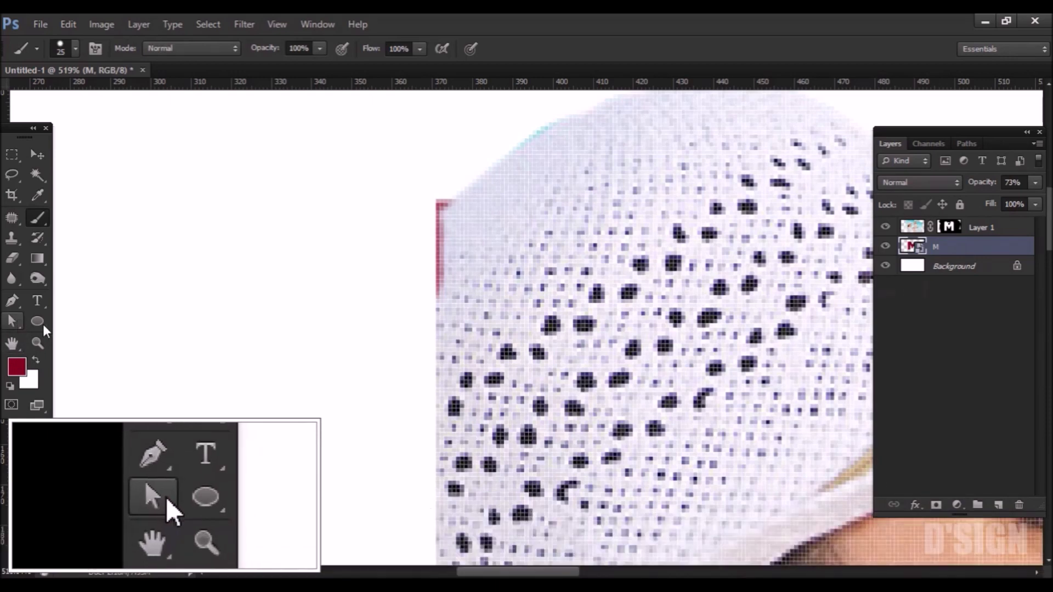
{"action": "key", "text": "x"}
{"action": "left_click", "coordinate": [949, 227]}
{"action": "key", "text": "x"}
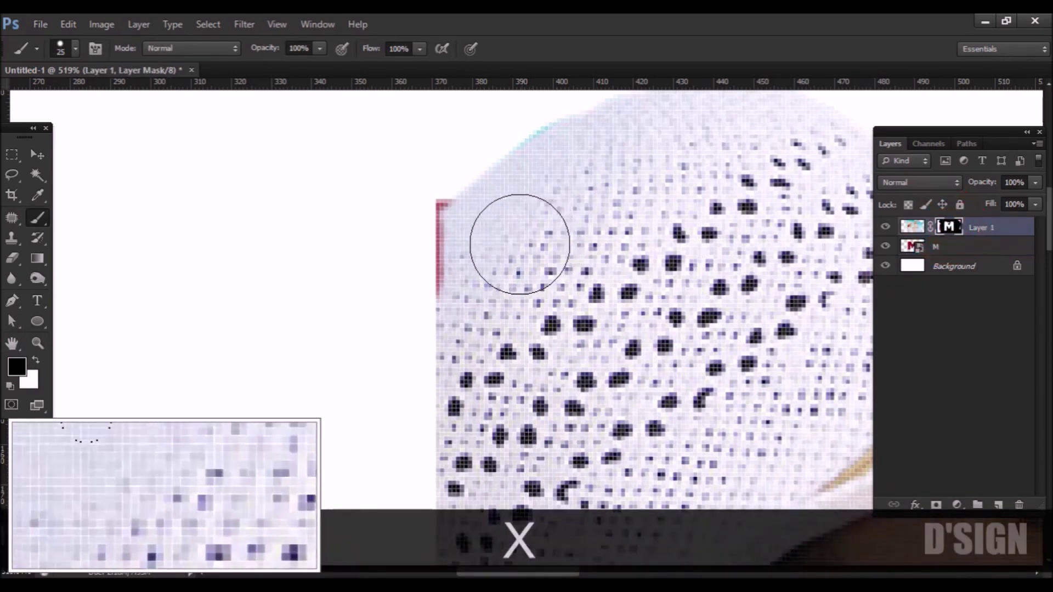
{"action": "key", "text": "bracketleft"}
{"action": "key", "text": "bracketleft"}
{"action": "key", "text": "bracketleft"}
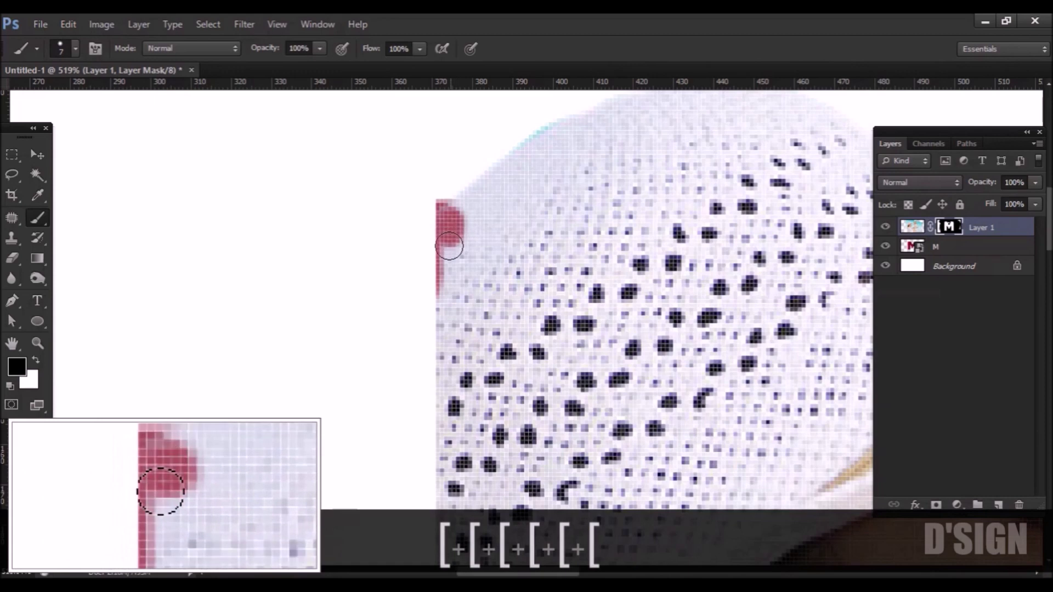
{"action": "key", "text": "ctrl+alt+z"}
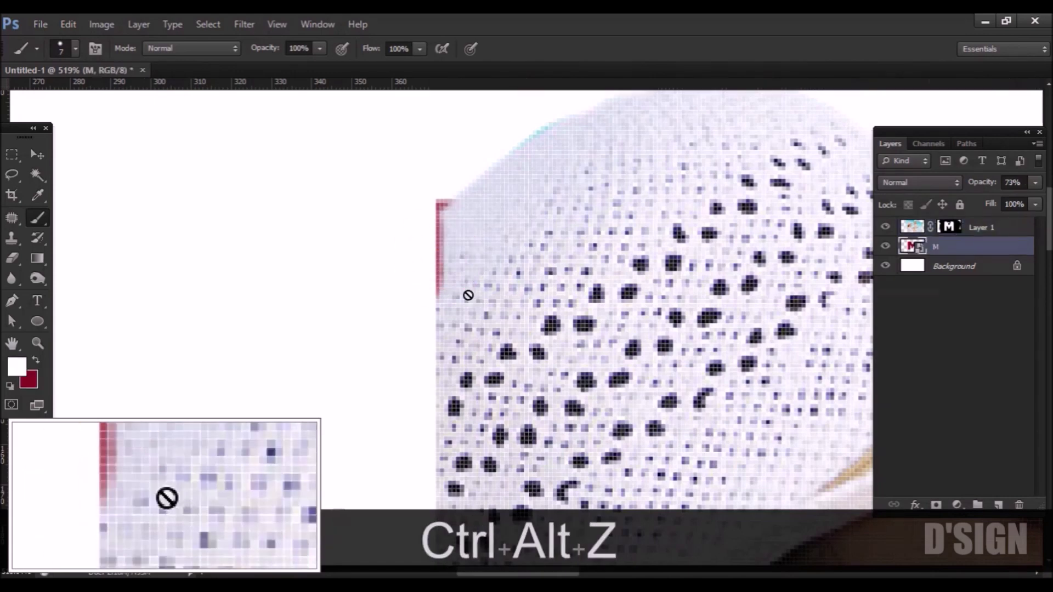
Reveal the photo over the red strip at the back of the hat by painting white on Layer 1's mask, reducing the brush to 4 px
{"action": "key", "text": "x"}
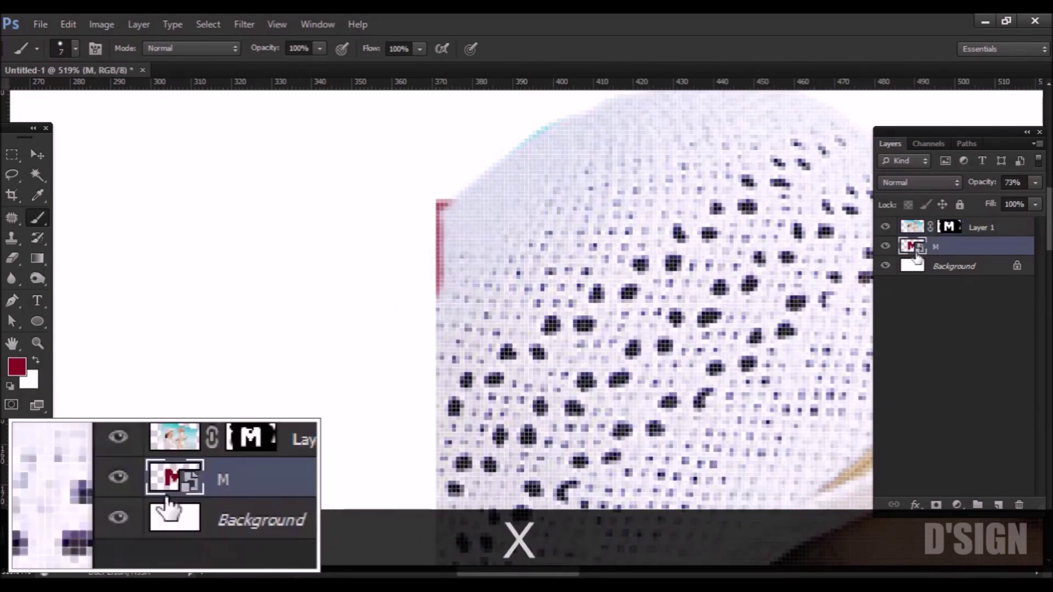
{"action": "left_click", "coordinate": [949, 226]}
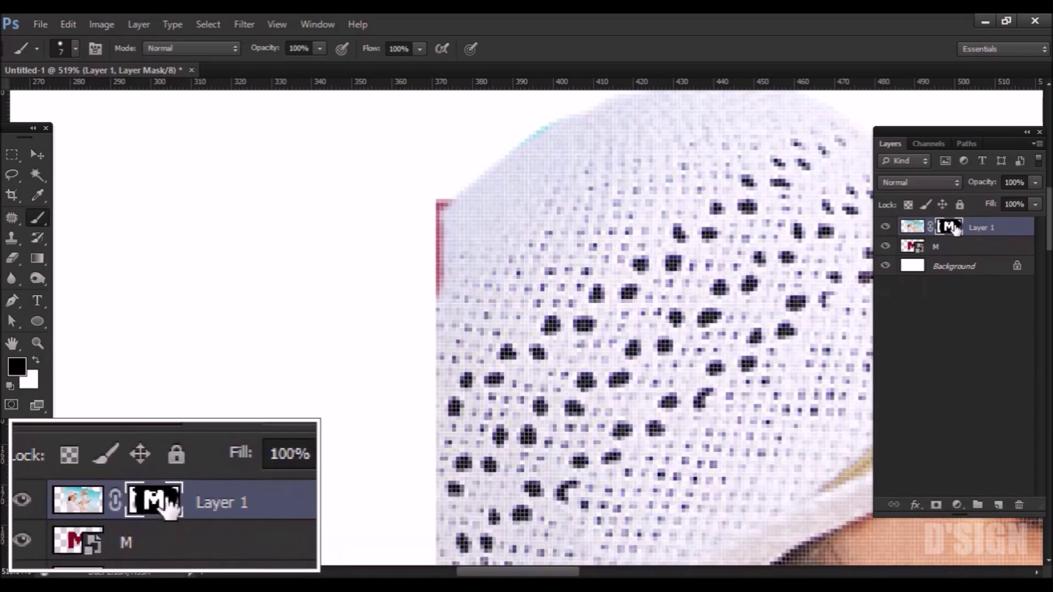
{"action": "key", "text": "x"}
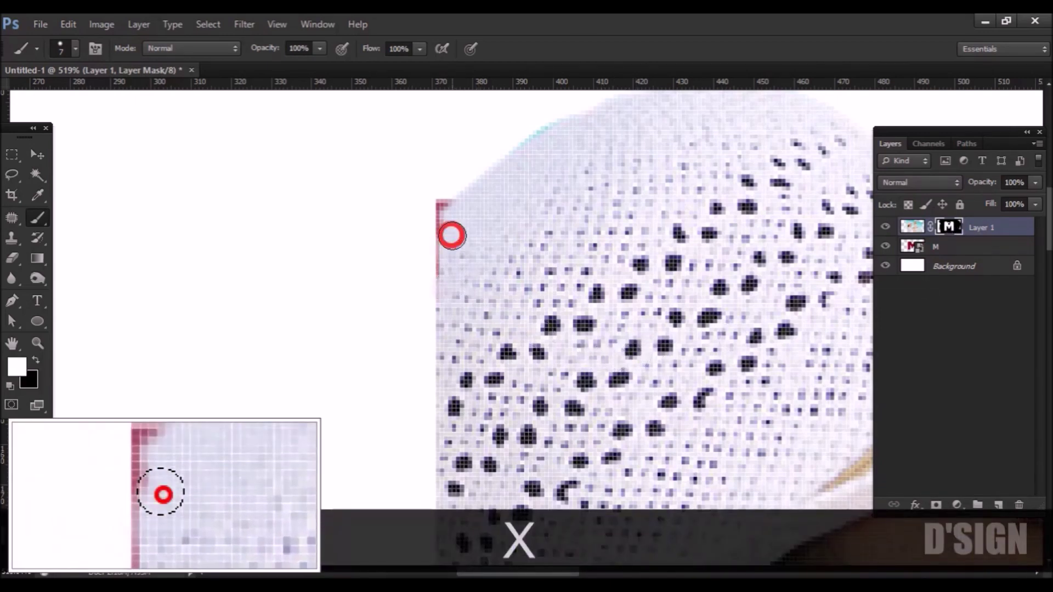
{"action": "key", "text": "bracketleft"}
{"action": "key", "text": "bracketleft"}
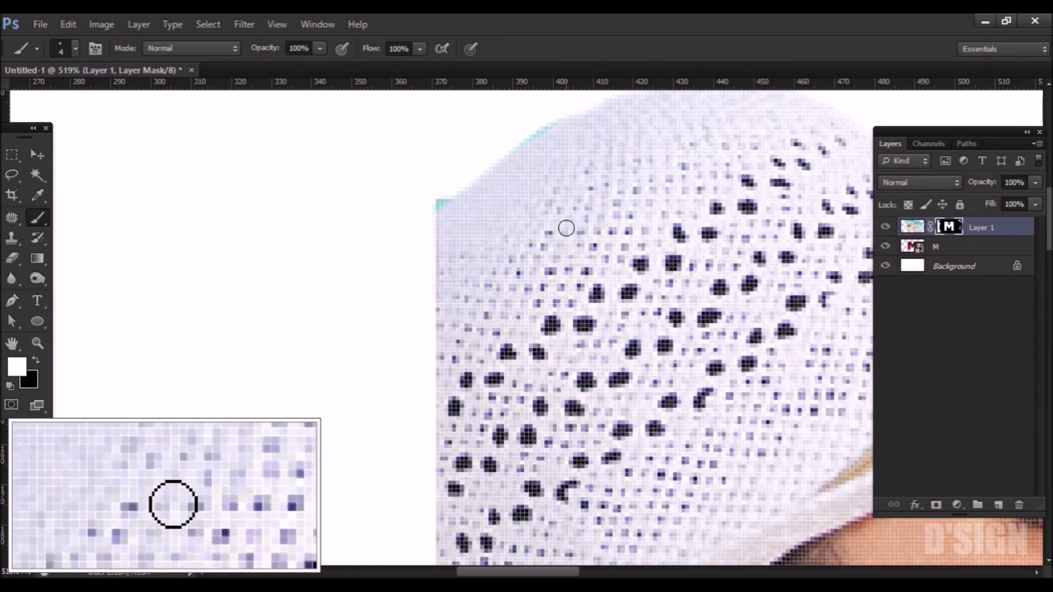
Mask out the cyan fringe along the hat's upper back edge by painting black on Layer 1's mask with a 4 px brush
{"action": "key", "text": "x"}
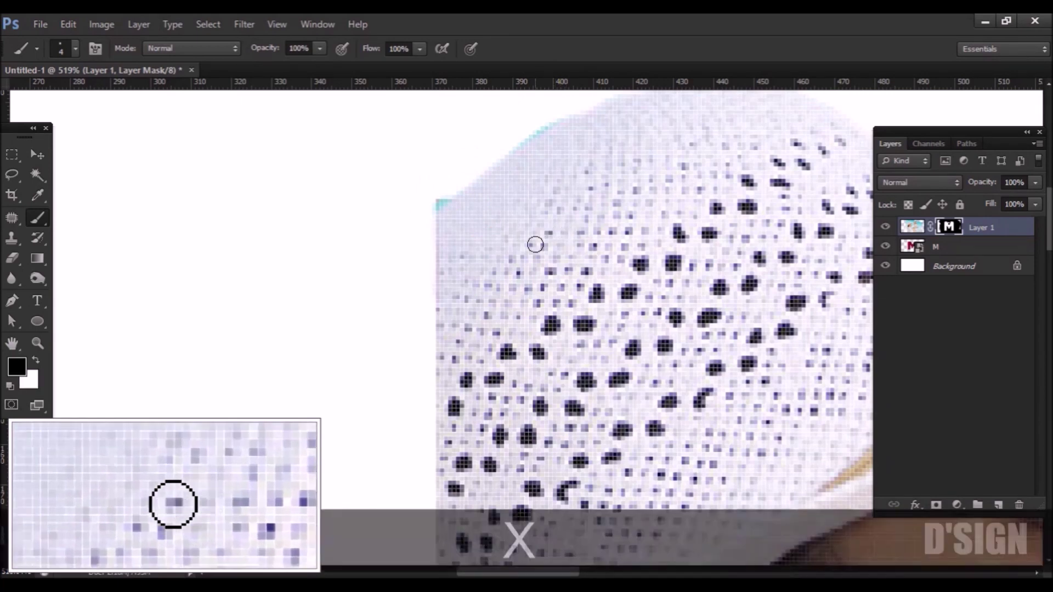
{"action": "scroll", "coordinate": [526, 159], "scroll_direction": "up", "scroll_amount": 2}
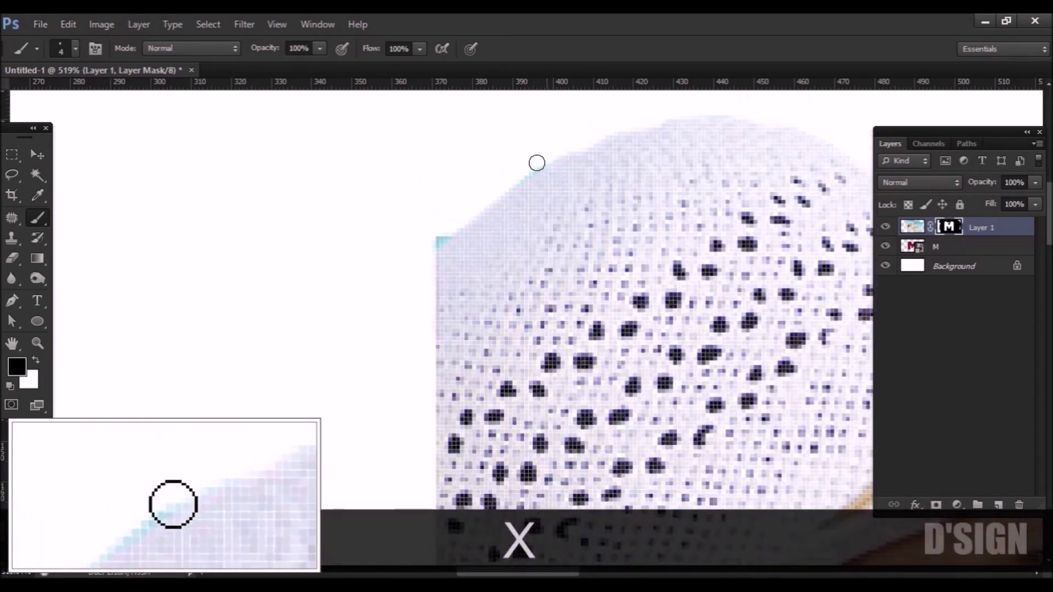
{"action": "left_click_drag", "start_coordinate": [441, 231], "coordinate": [429, 241]}
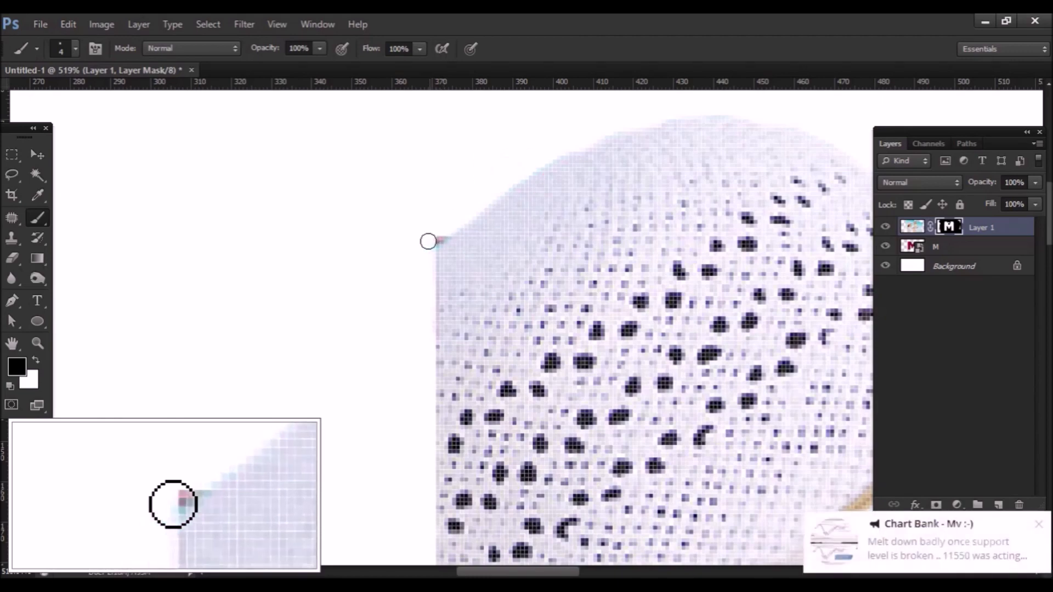
{"action": "key", "text": "z"}
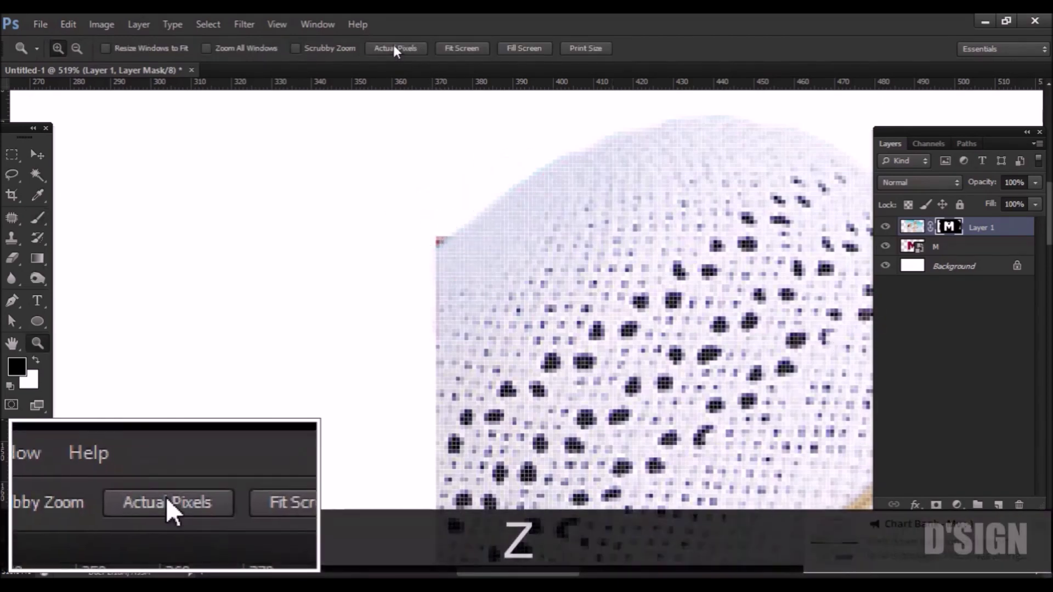
{"action": "left_click", "coordinate": [395, 48]}
{"action": "key", "text": "ctrl+minus"}
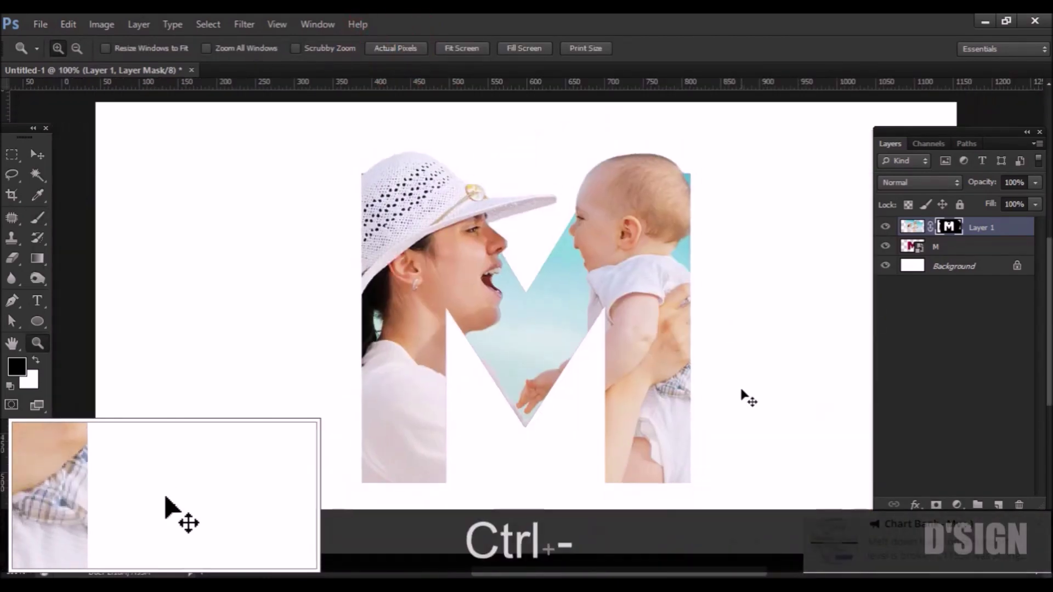
{"action": "key", "text": "ctrl+s"}
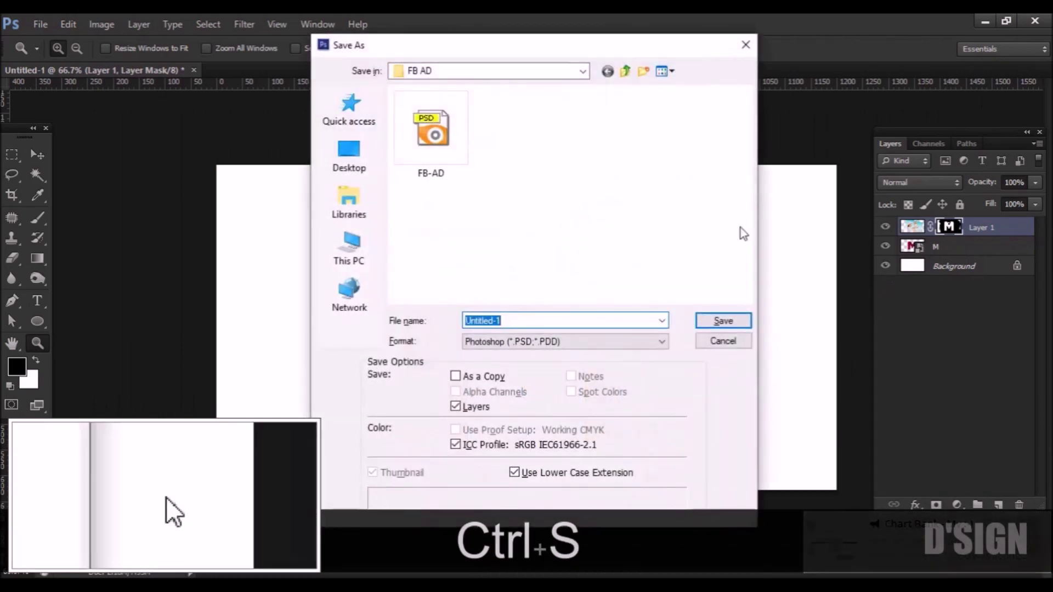
{"action": "left_click", "coordinate": [723, 339]}
Apply a white (#ffffff) Color Overlay at 100% opacity to the M layer
{"action": "left_click", "coordinate": [921, 250]}
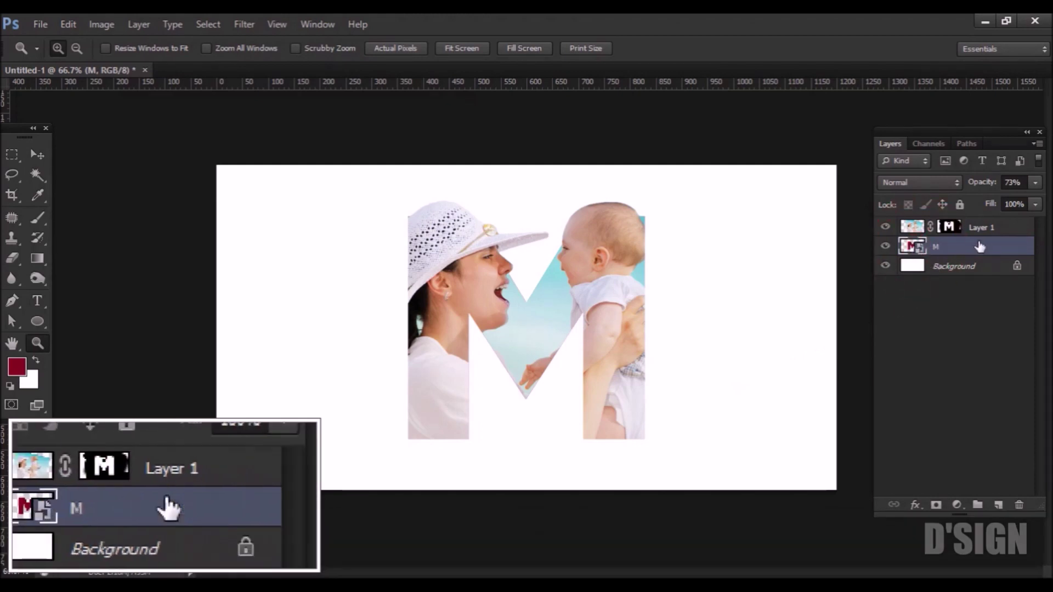
{"action": "double_click", "coordinate": [979, 247]}
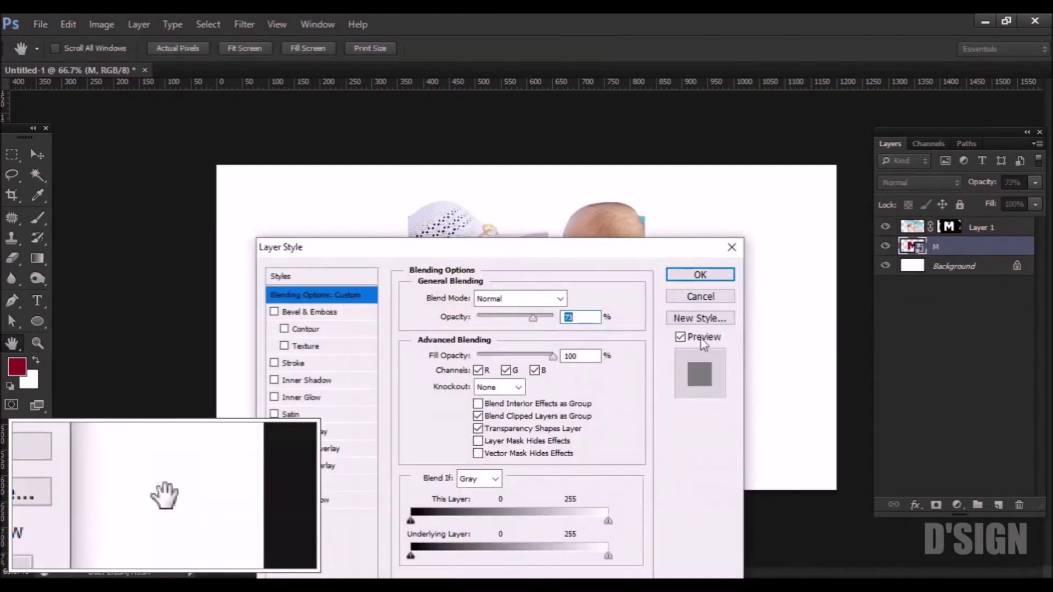
{"action": "left_click_drag", "start_coordinate": [381, 249], "coordinate": [529, 182]}
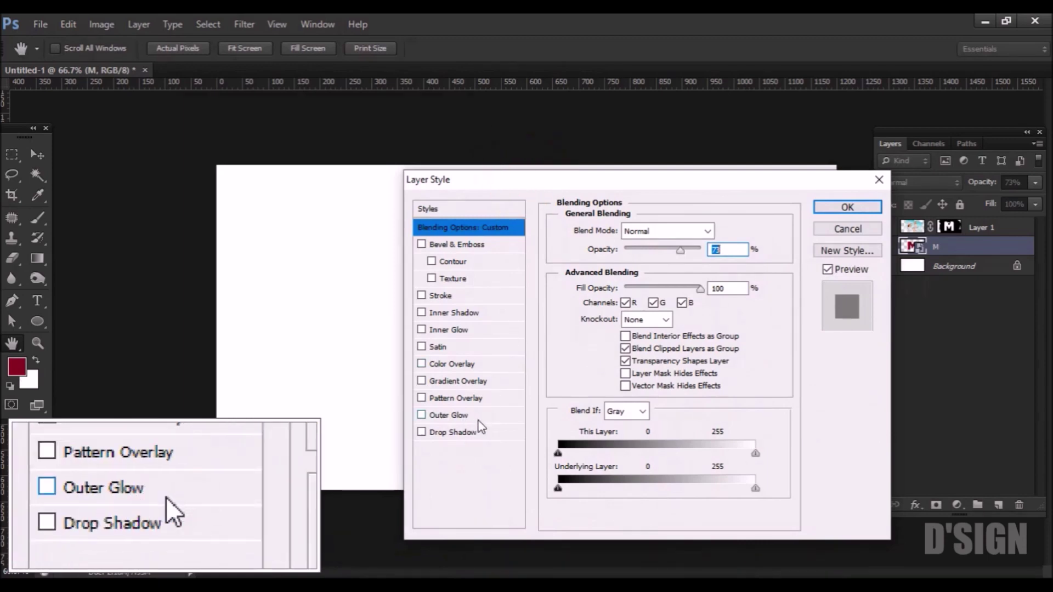
{"action": "left_click", "coordinate": [443, 366]}
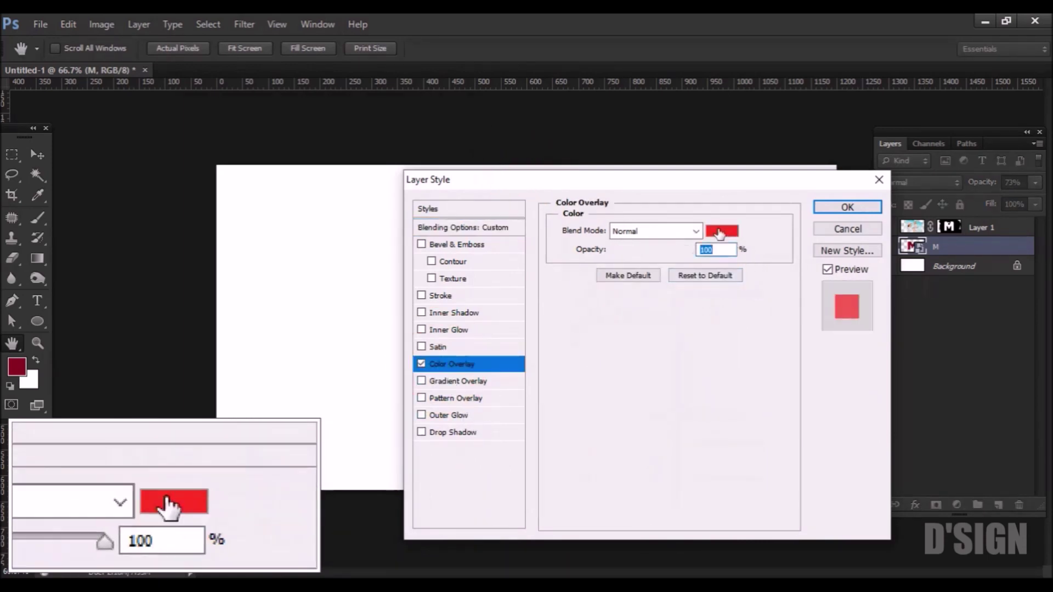
{"action": "left_click", "coordinate": [719, 231]}
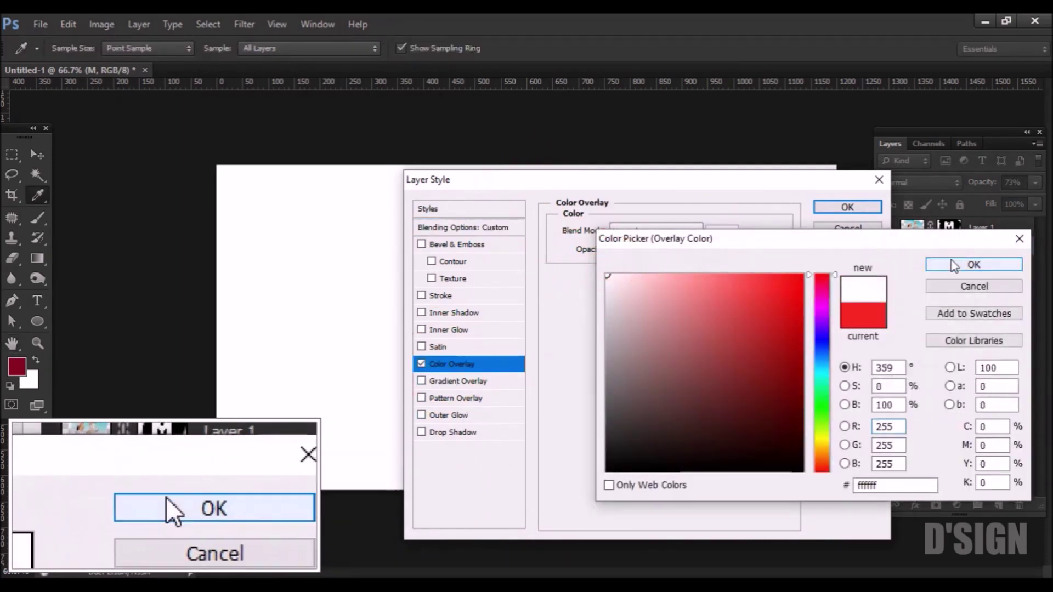
{"action": "left_click", "coordinate": [974, 265]}
{"action": "left_click", "coordinate": [864, 209]}
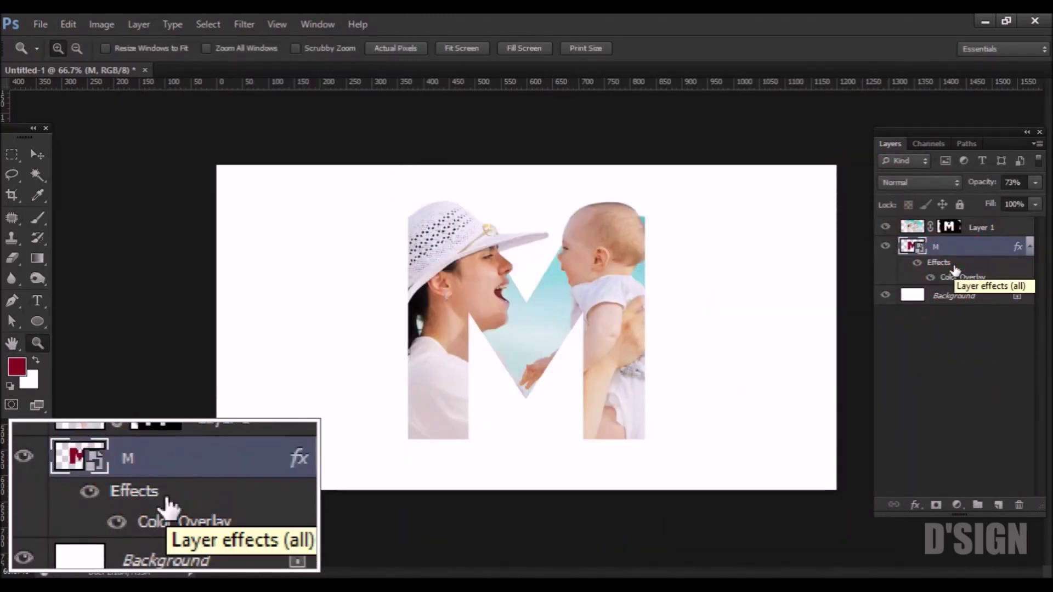
Add the text LETTER M in black 72 pt Gotham Black near the canvas's upper-left corner and remove its M
{"action": "key", "text": "ctrl+minus"}
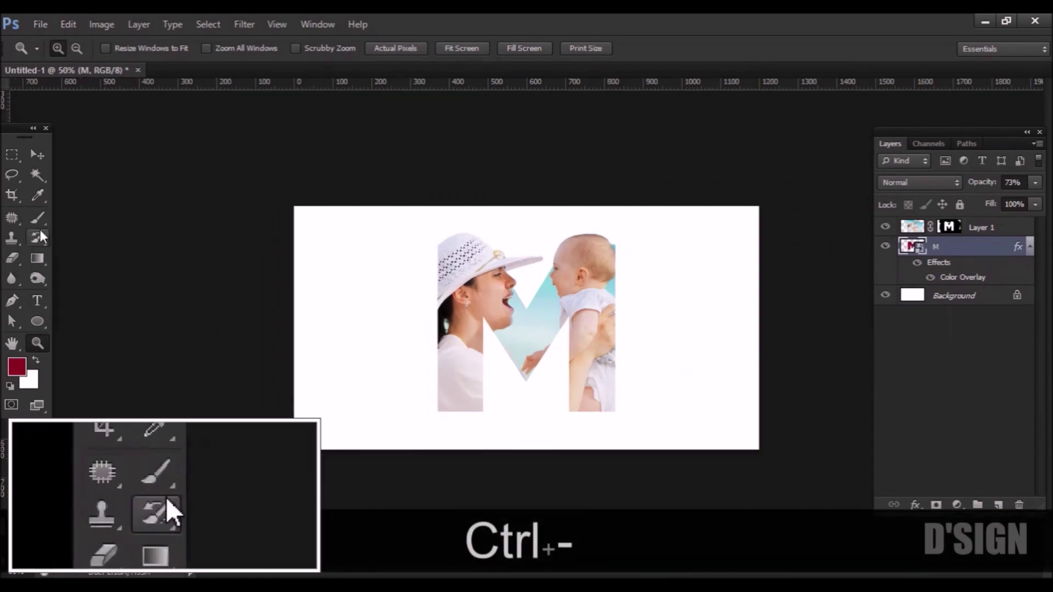
{"action": "left_click", "coordinate": [37, 301]}
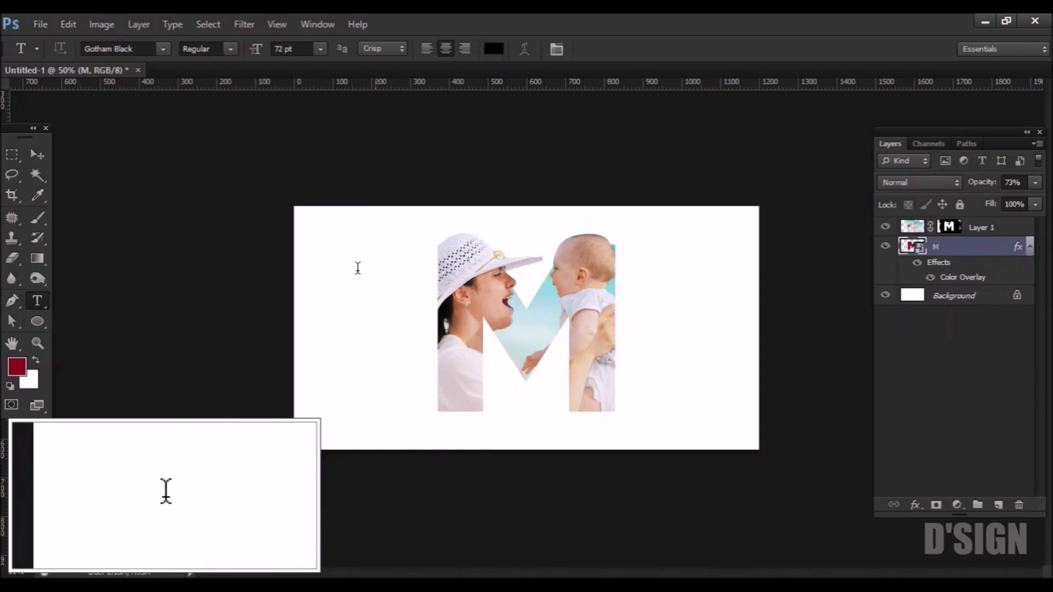
{"action": "left_click", "coordinate": [375, 248]}
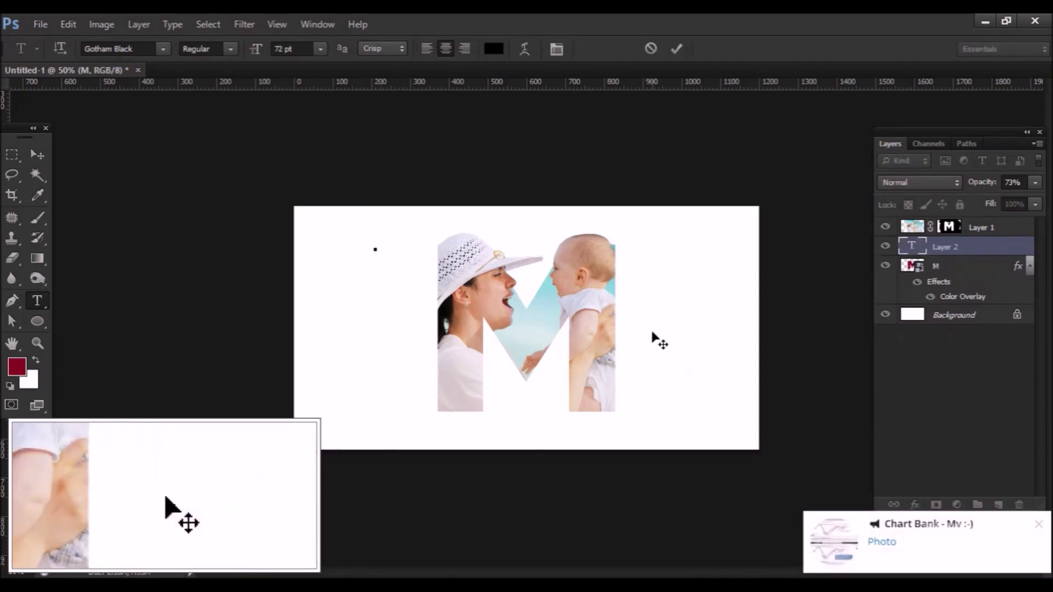
{"action": "type", "text": "LETTER M"}
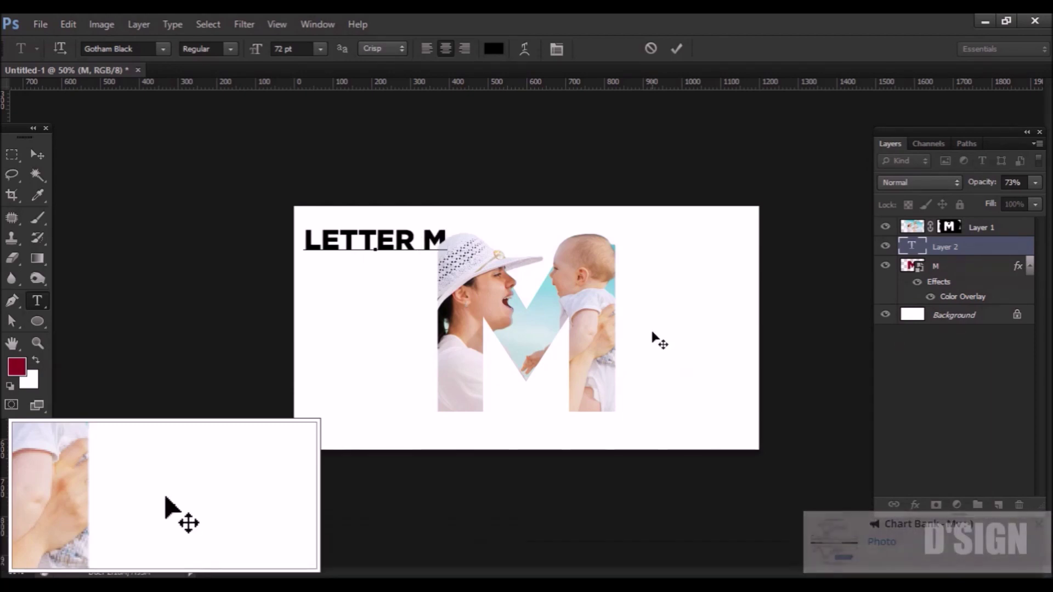
{"action": "left_click_drag", "start_coordinate": [414, 235], "coordinate": [450, 237]}
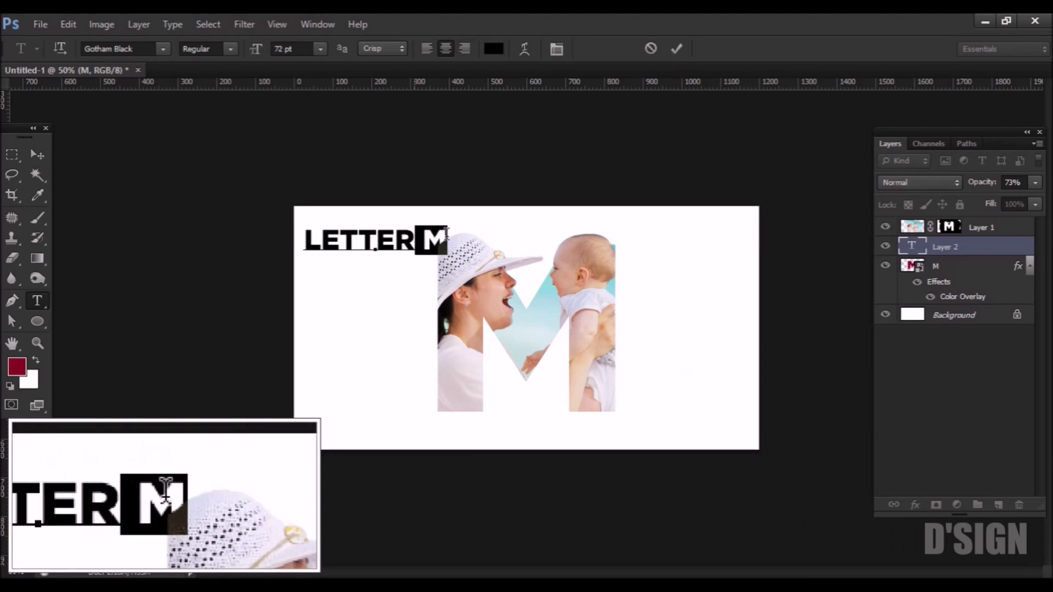
{"action": "key", "text": "Delete"}
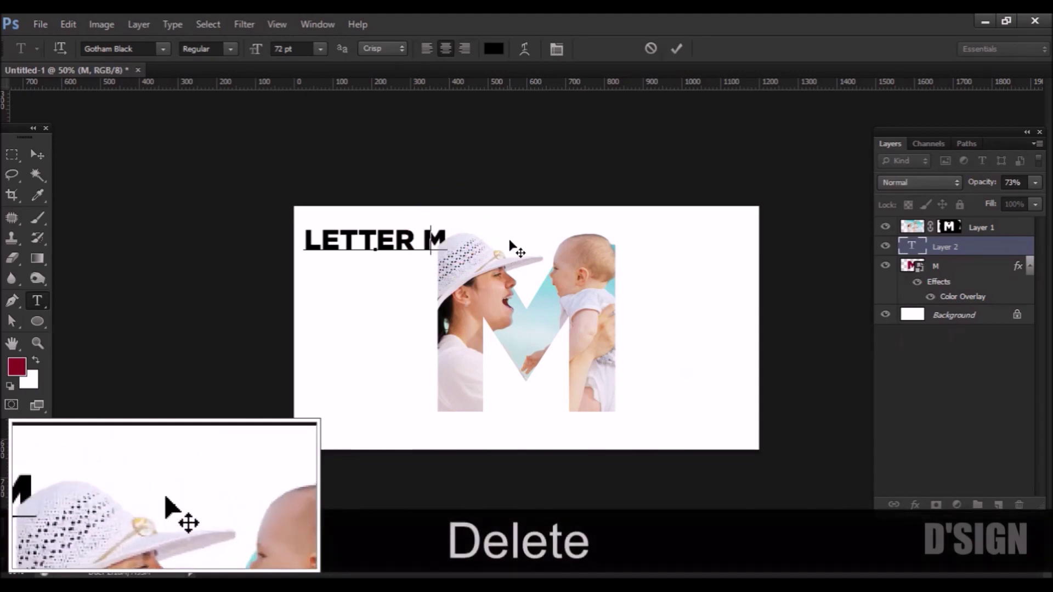
Set the LETTER text to Gotham Thin at 36 pt and commit the change
{"action": "key", "text": "ctrl+a"}
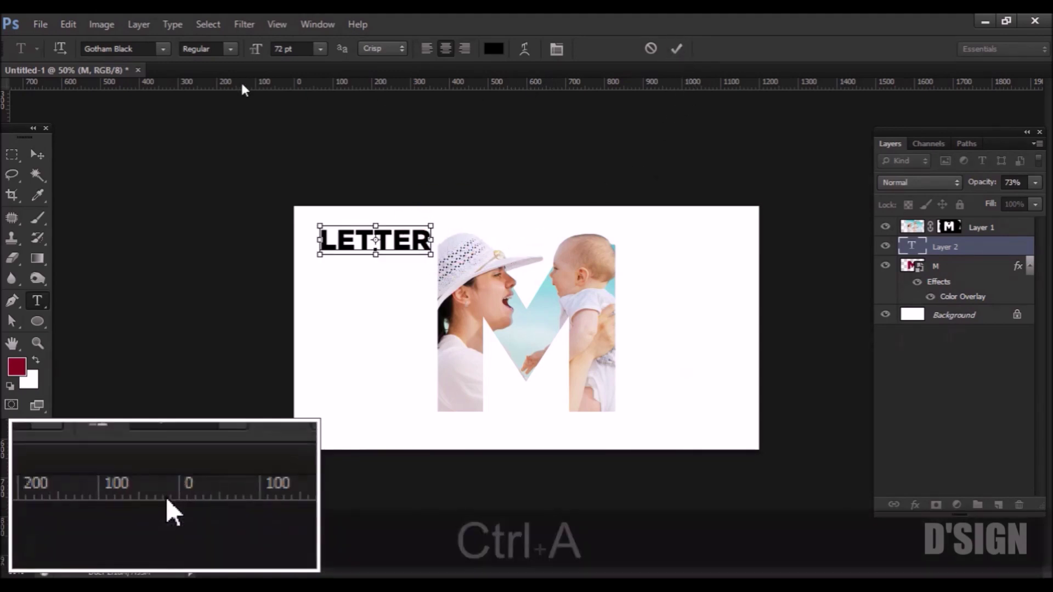
{"action": "left_click", "coordinate": [161, 49]}
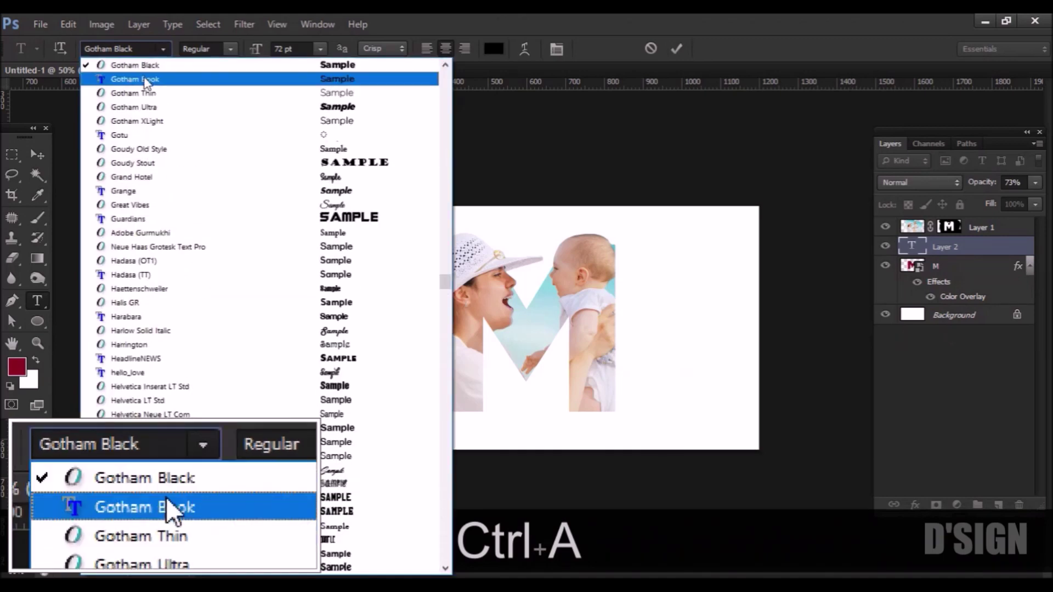
{"action": "left_click", "coordinate": [134, 89]}
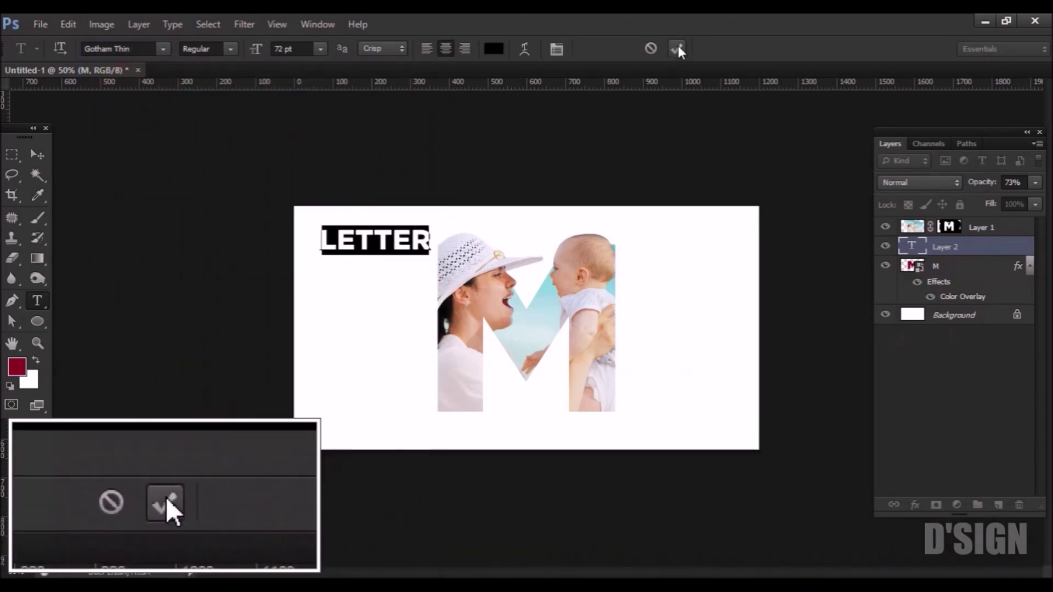
{"action": "left_click", "coordinate": [321, 48]}
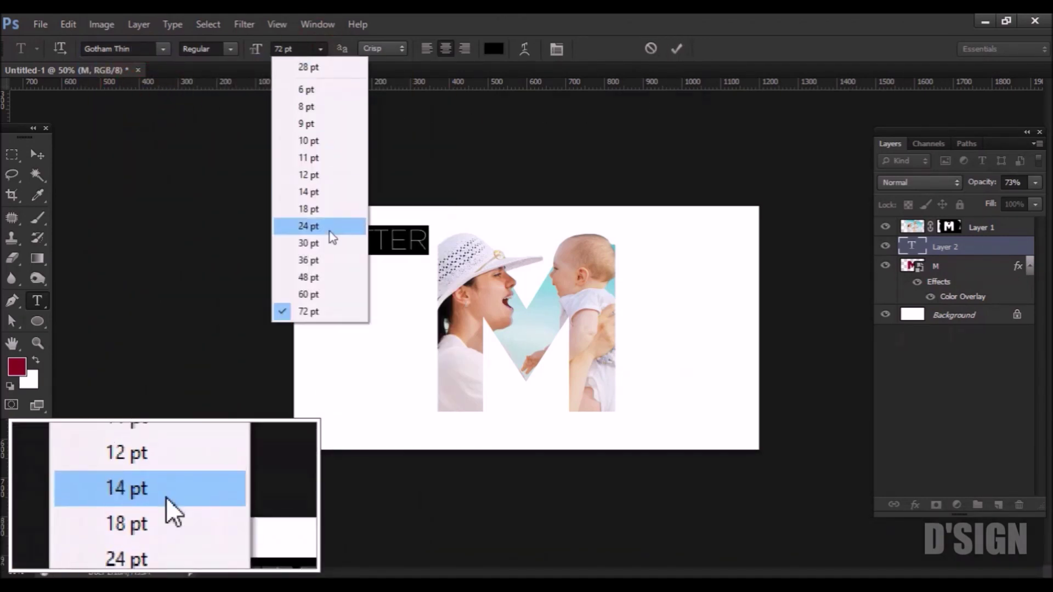
{"action": "left_click", "coordinate": [321, 261]}
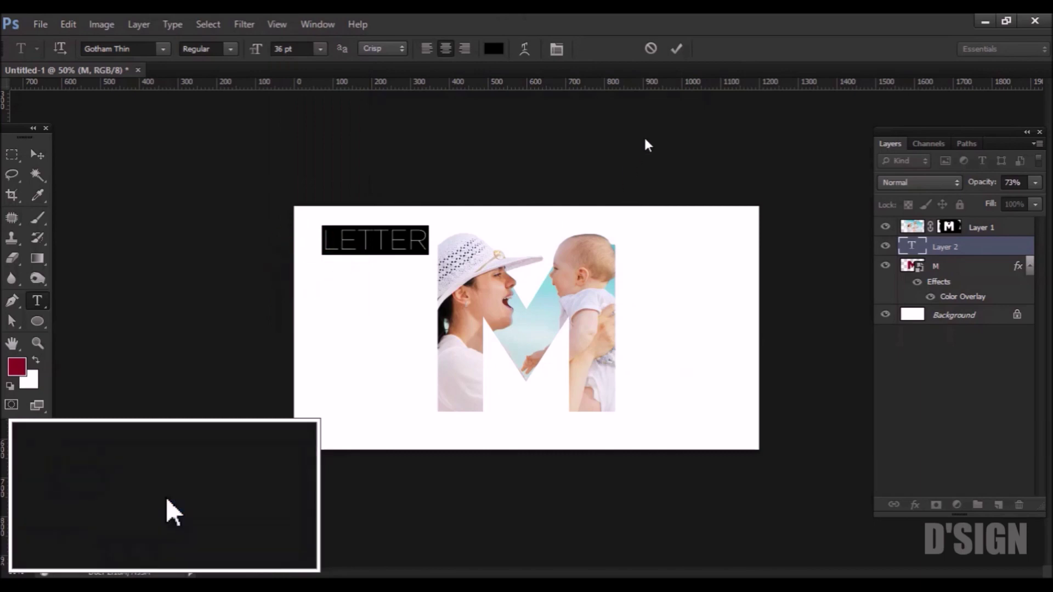
{"action": "left_click", "coordinate": [678, 49]}
Change the font of the LETTER text to Gotham Black
{"action": "left_click", "coordinate": [363, 247]}
{"action": "key", "text": "ctrl+a"}
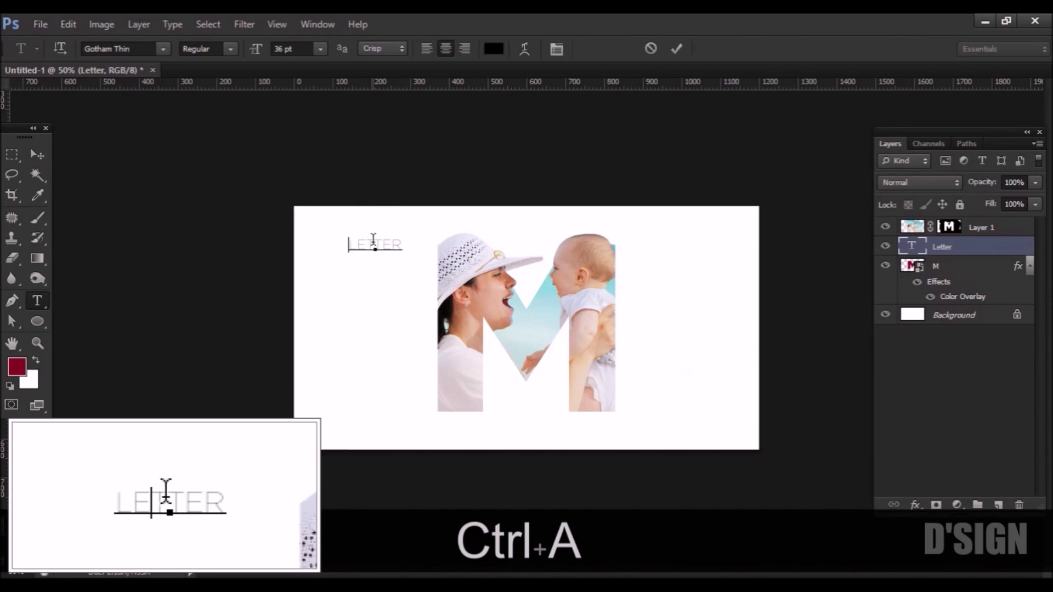
{"action": "left_click", "coordinate": [227, 46]}
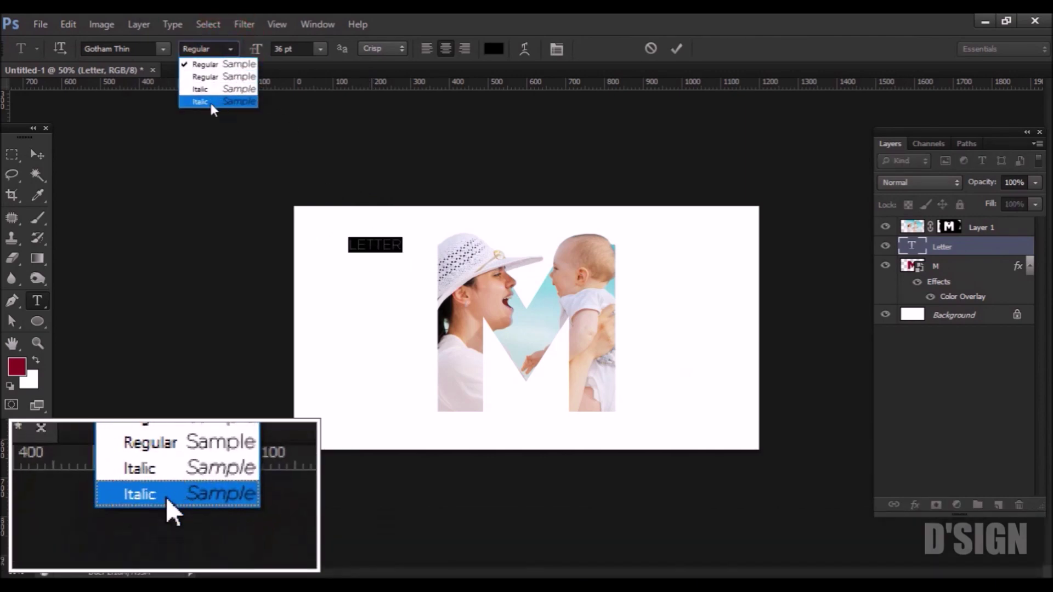
{"action": "left_click", "coordinate": [159, 48]}
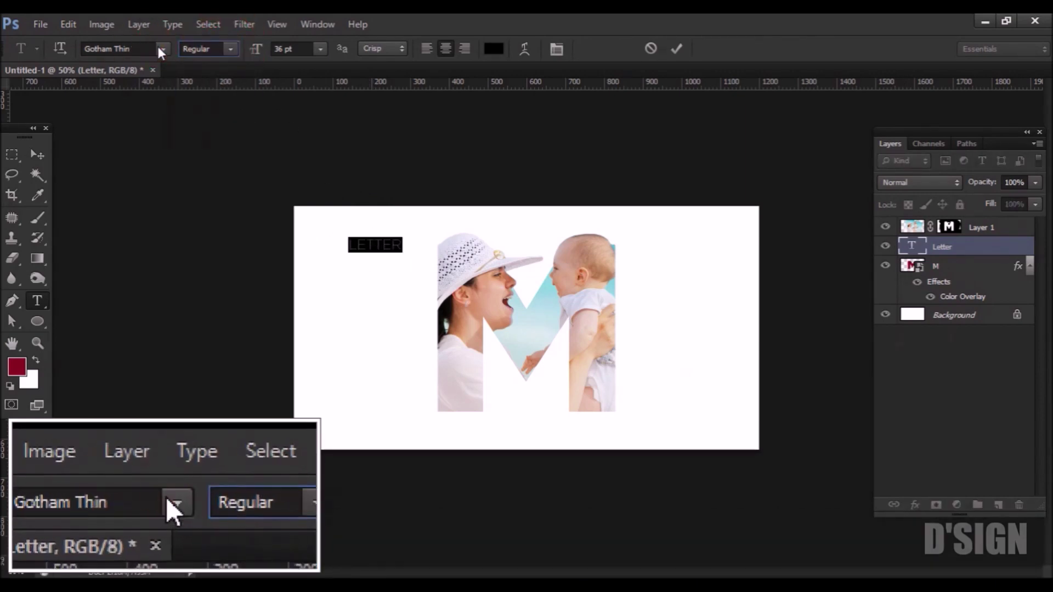
{"action": "scroll", "coordinate": [191, 144], "scroll_direction": "up", "scroll_amount": 1}
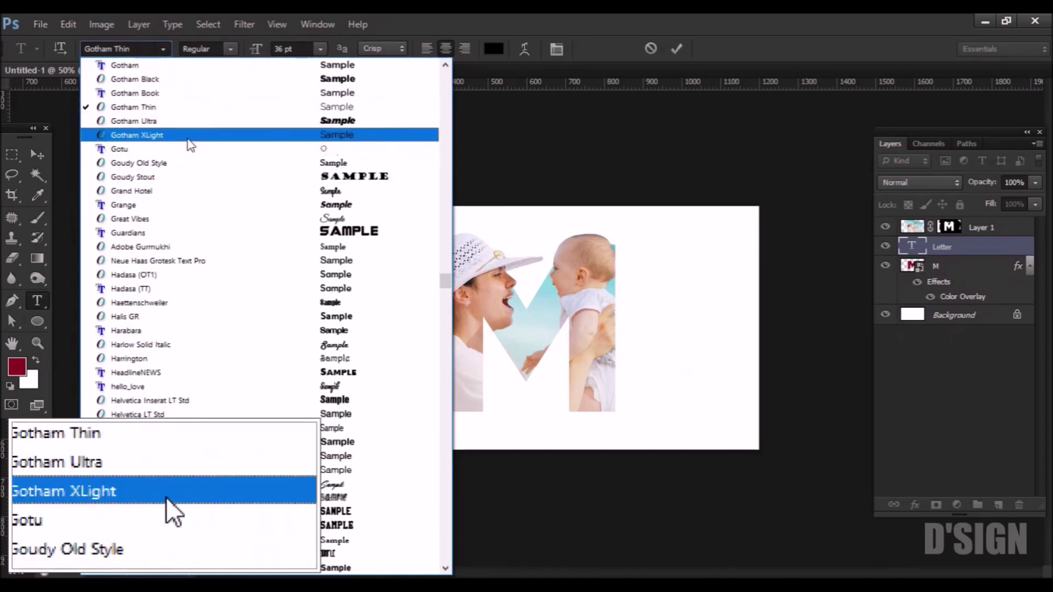
{"action": "left_click", "coordinate": [159, 81]}
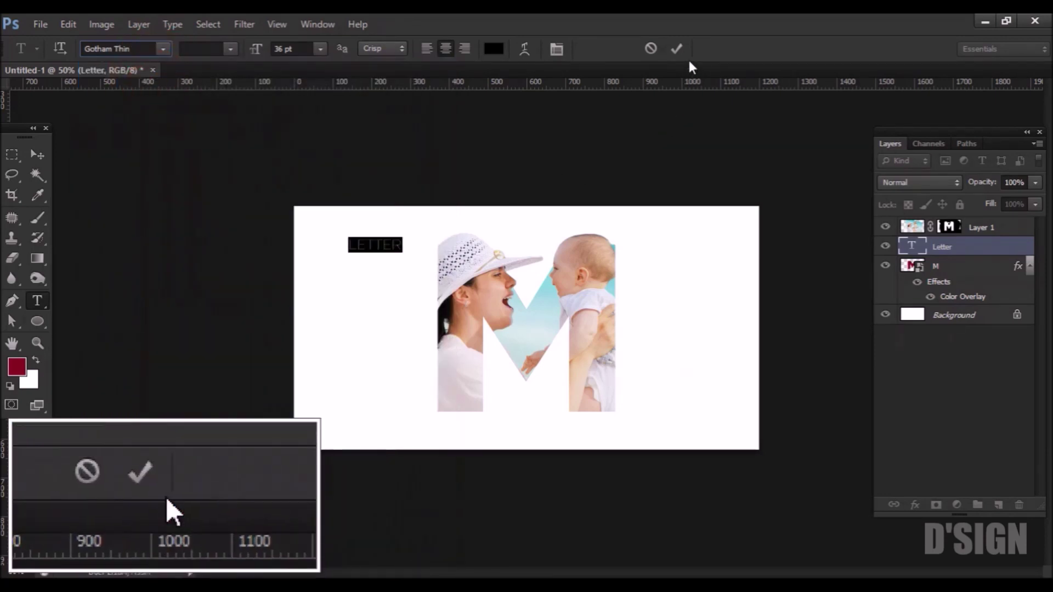
Center the LETTER text horizontally on the canvas and move it slightly up so it sits above the M
{"action": "key", "text": "ctrl+a"}
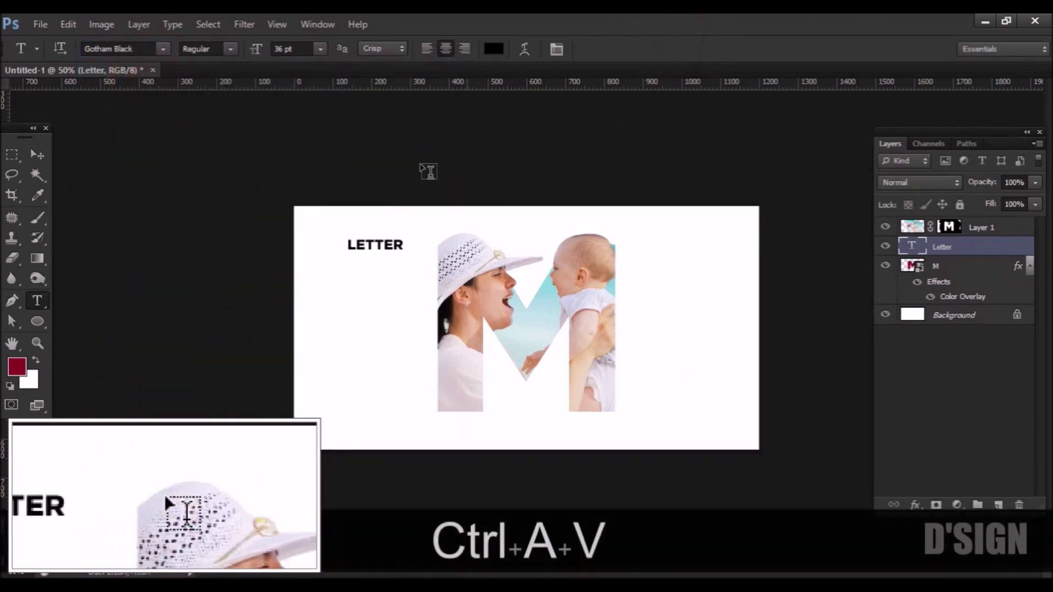
{"action": "key", "text": "v"}
{"action": "left_click", "coordinate": [385, 48]}
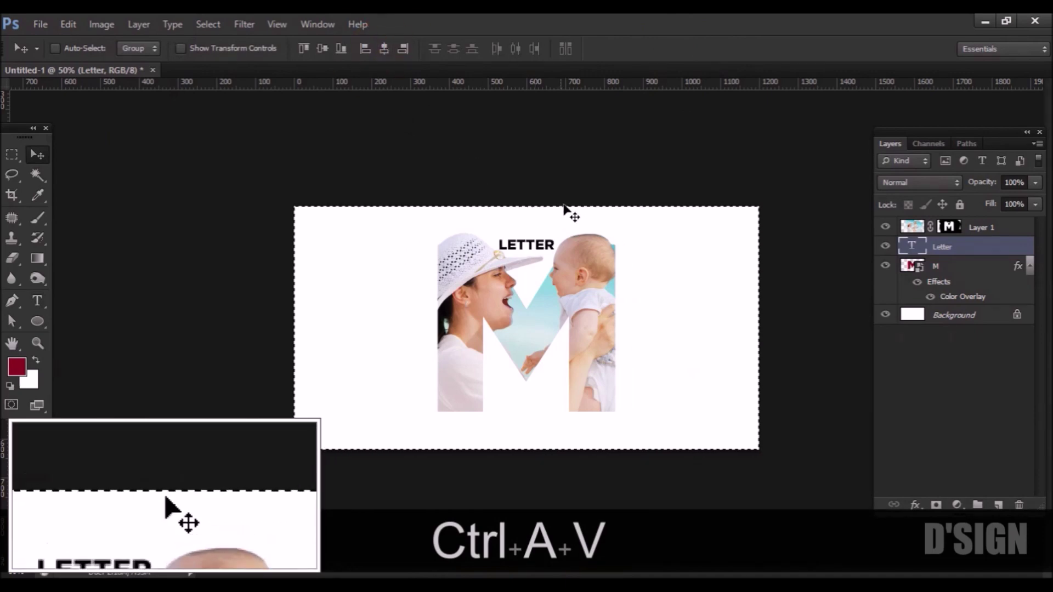
{"action": "key", "text": "m"}
{"action": "key", "text": "v"}
{"action": "left_click_drag", "start_coordinate": [529, 241], "coordinate": [530, 227]}
Set the canvas height to 1000 px, keeping the 1200 px width and the centered anchor
{"action": "key", "text": "ctrl+alt+c"}
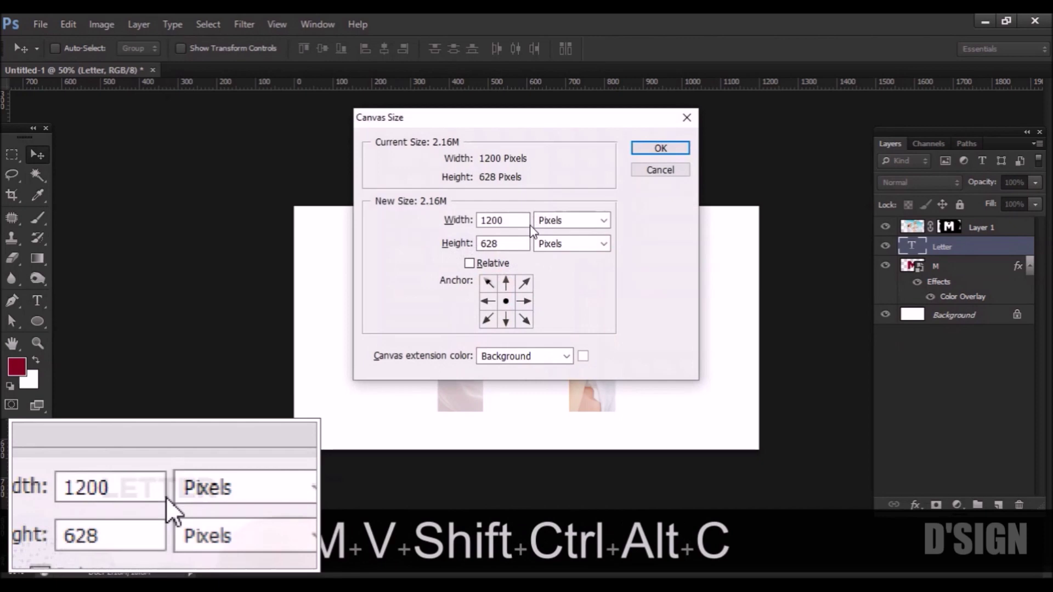
{"action": "type", "text": "1000"}
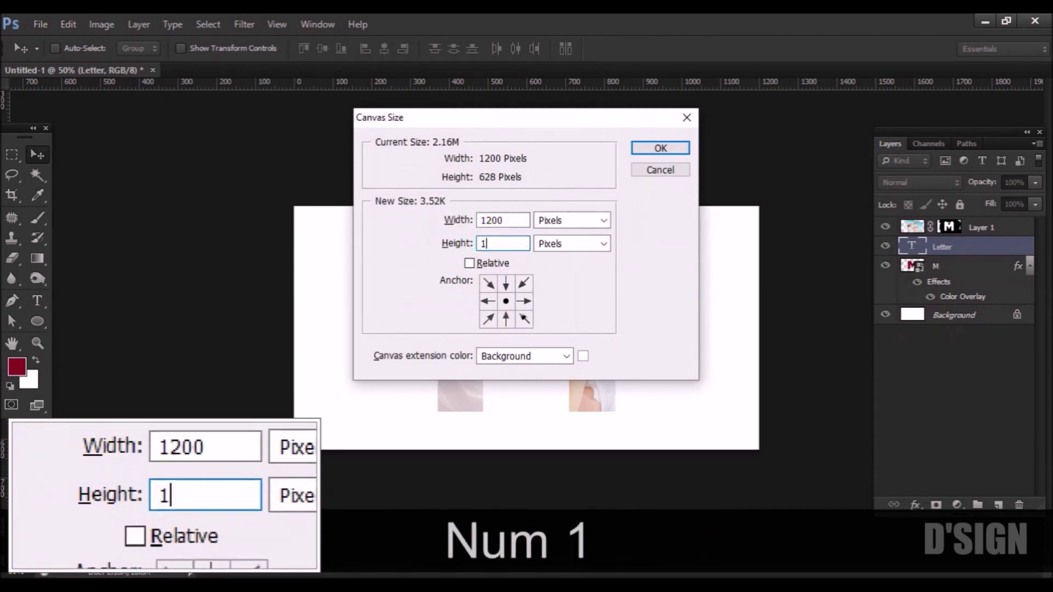
{"action": "key", "text": "Return"}
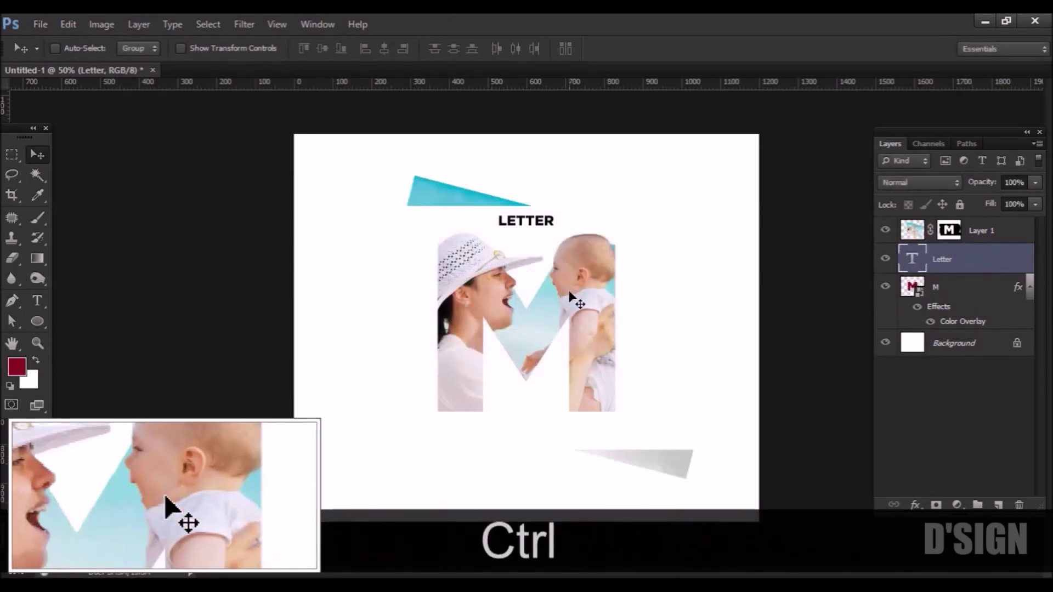
Delete the stray blue and grey photo pieces above and below the M from Layer 1
{"action": "key", "text": "ctrl+minus"}
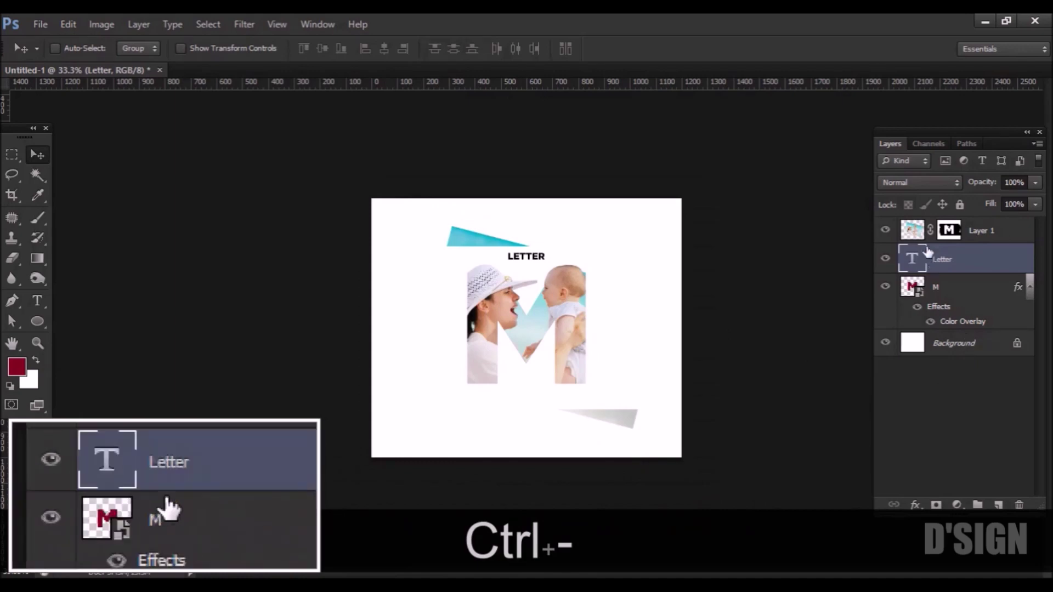
{"action": "left_click", "coordinate": [915, 231]}
{"action": "key", "text": "m"}
{"action": "left_click_drag", "start_coordinate": [372, 200], "coordinate": [727, 260]}
{"action": "key", "text": "Delete"}
{"action": "left_click_drag", "start_coordinate": [438, 418], "coordinate": [378, 396]}
{"action": "key", "text": "Delete"}
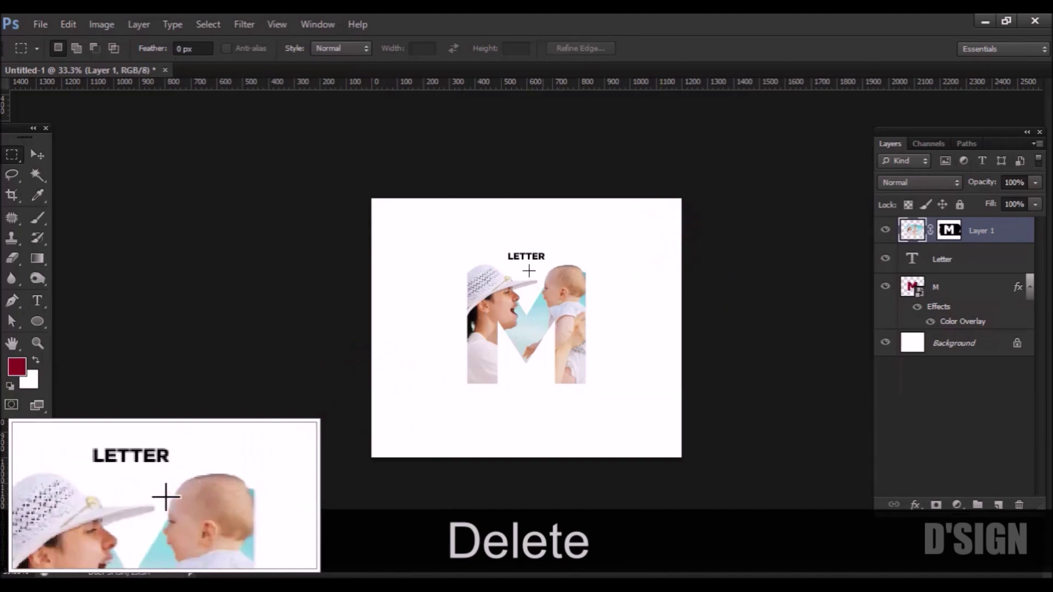
Move the LETTER text slightly further up above the M and center it horizontally on the canvas
{"action": "key", "text": "v"}
{"action": "left_click_drag", "start_coordinate": [525, 261], "coordinate": [526, 254]}
{"action": "key", "text": "ctrl+a"}
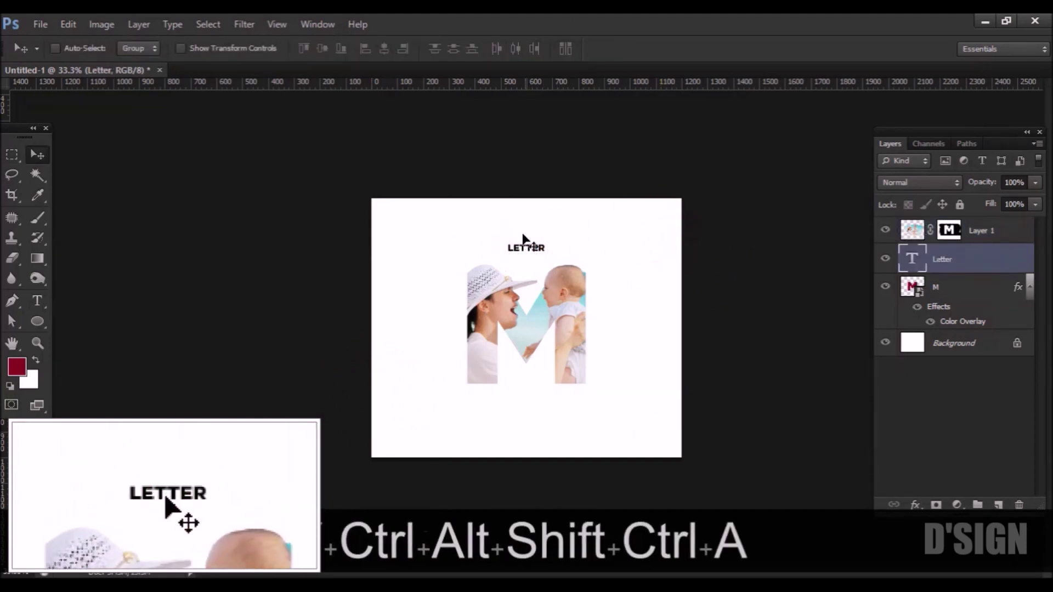
{"action": "key", "text": "v"}
{"action": "left_click", "coordinate": [384, 49]}
{"action": "key", "text": "m"}
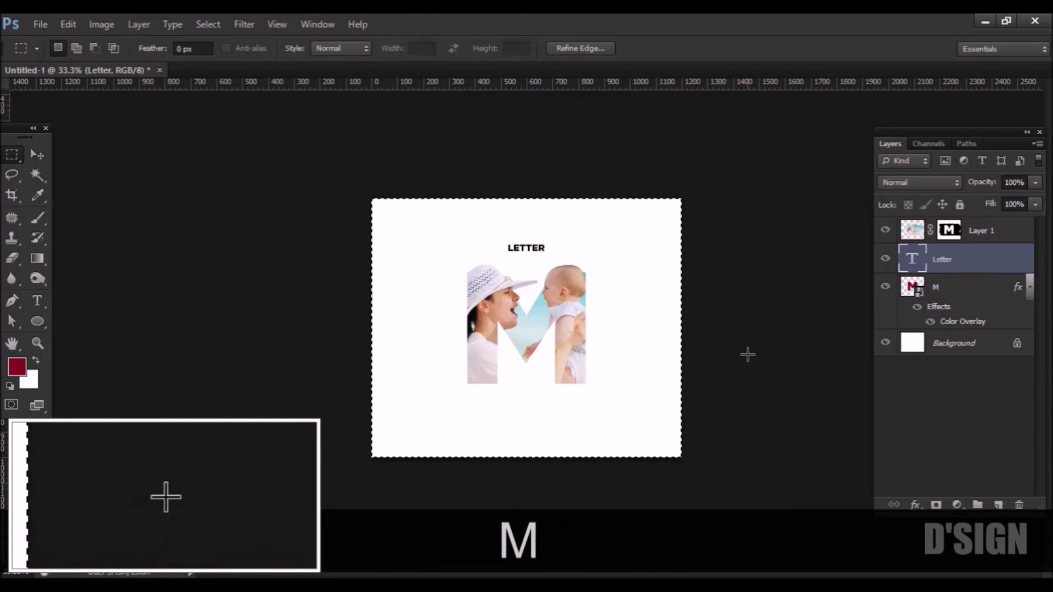
{"action": "left_click", "coordinate": [748, 353]}
Duplicate the LETTER text straight down below the M and change the copy's wording to PORTRAIT
{"action": "key", "text": "v"}
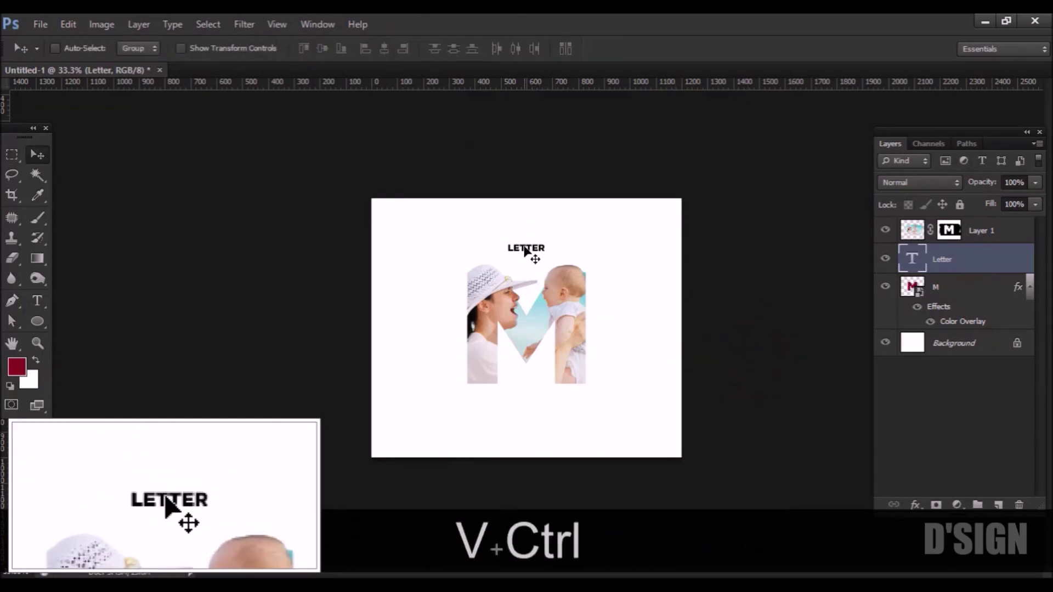
{"action": "left_click_drag", "start_coordinate": [525, 247], "coordinate": [528, 406]}
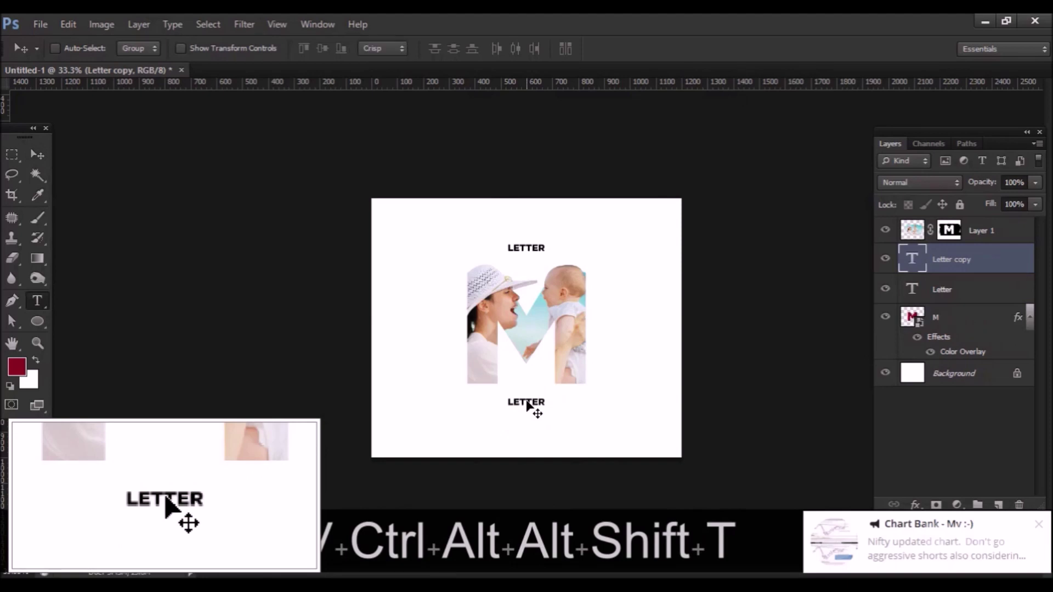
{"action": "left_click", "coordinate": [525, 400]}
{"action": "key", "text": "ctrl+a"}
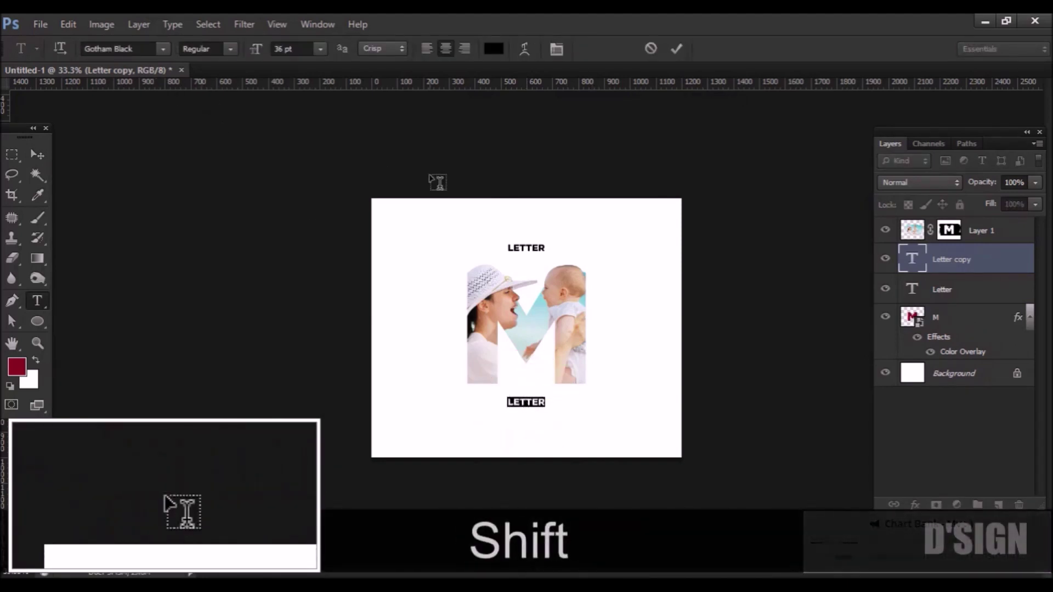
{"action": "type", "text": "PORTRAIT"}
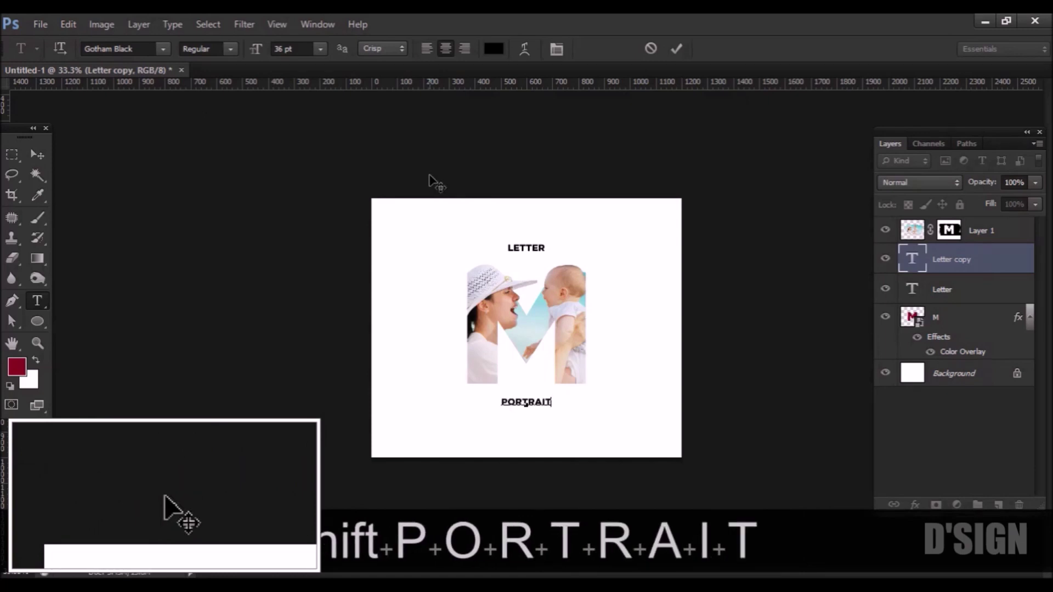
Set the PORTRAIT text to 72 pt in the Gotham Book font
{"action": "key", "text": "ctrl+a"}
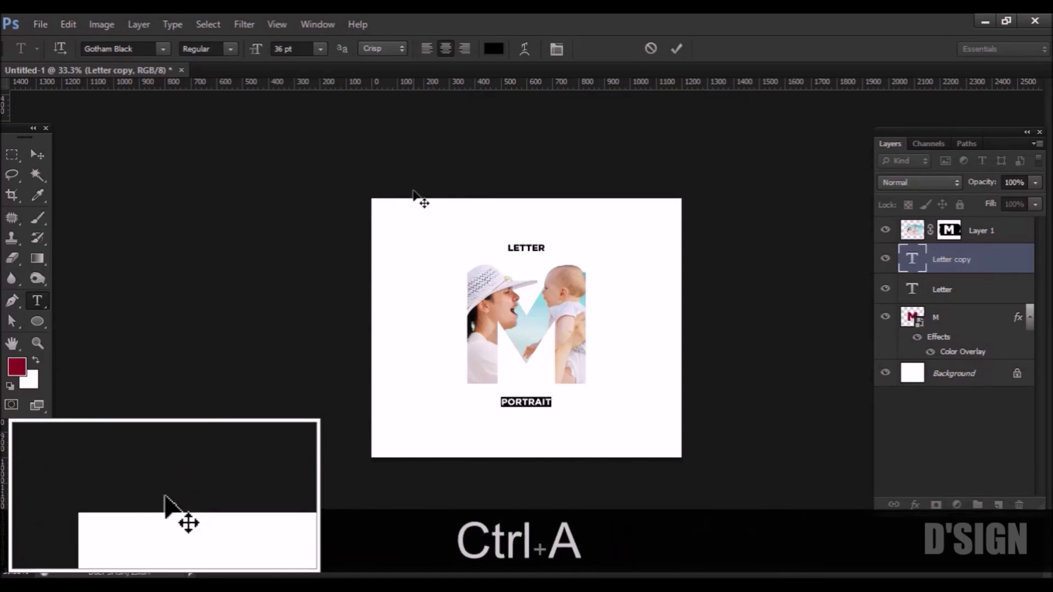
{"action": "left_click", "coordinate": [321, 49]}
{"action": "left_click", "coordinate": [300, 308]}
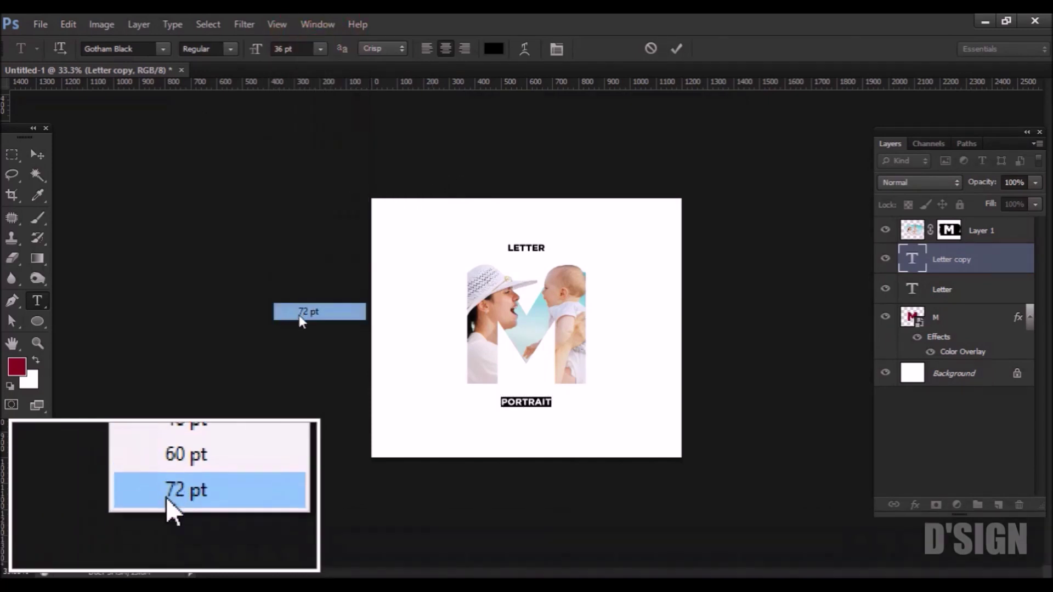
{"action": "left_click", "coordinate": [163, 50]}
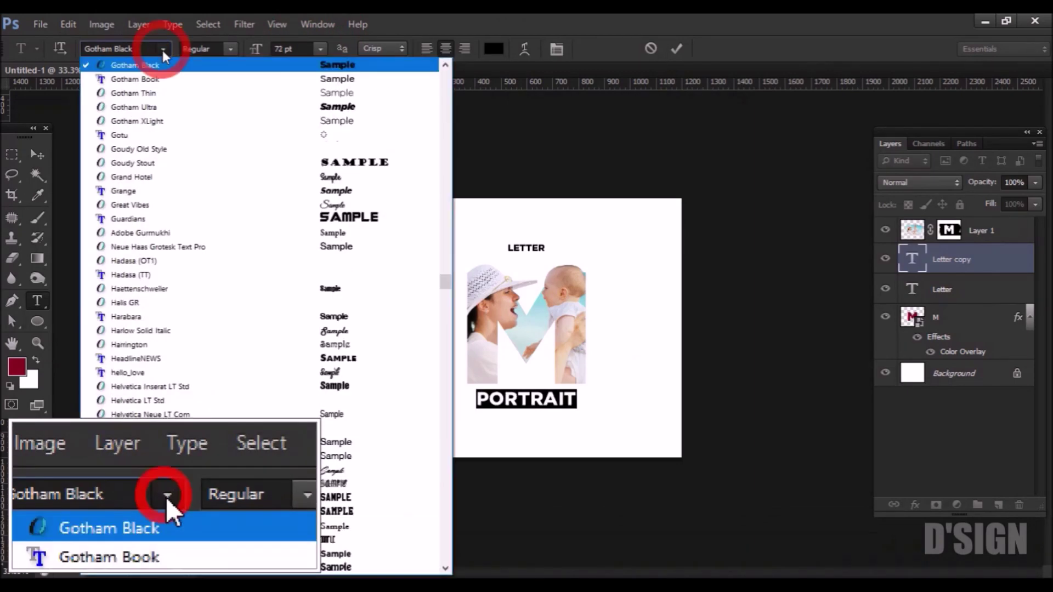
{"action": "left_click", "coordinate": [137, 79]}
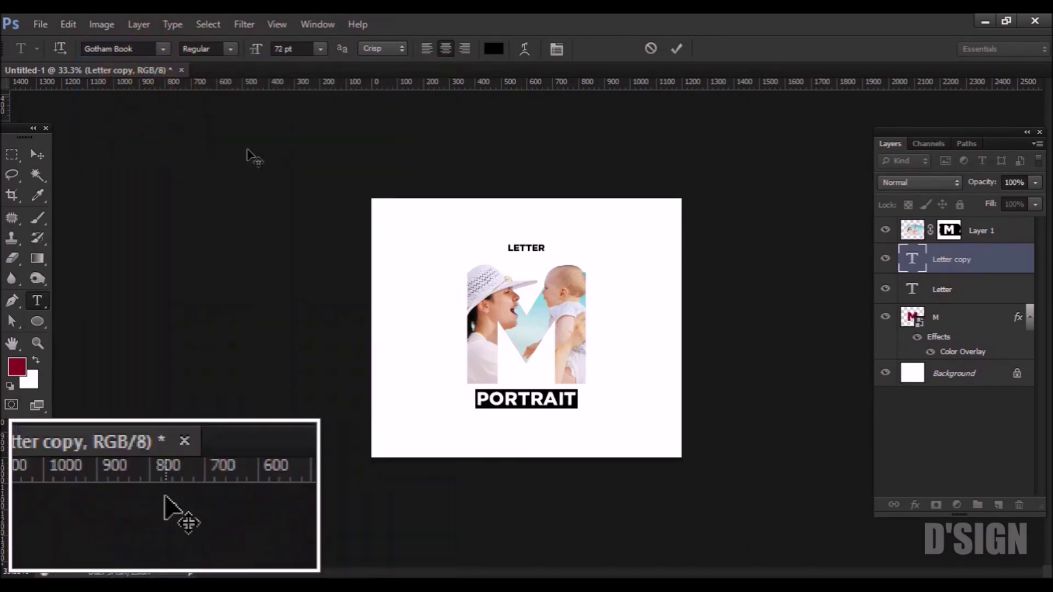
{"action": "left_click", "coordinate": [676, 49]}
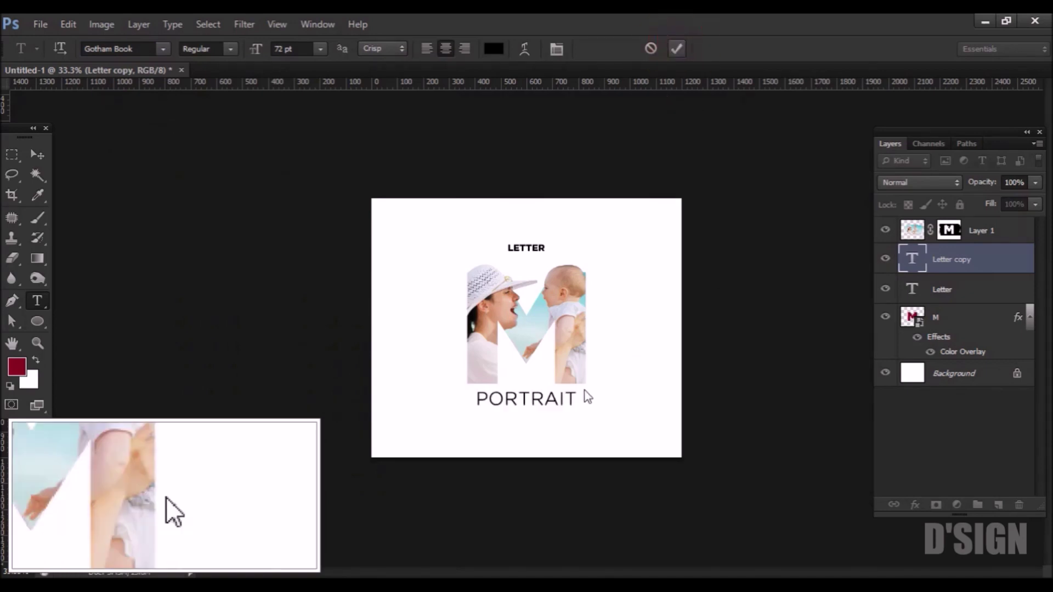
Scale the PORTRAIT text up to match the M's width and place it slightly lower beneath the M
{"action": "key", "text": "ctrl+t"}
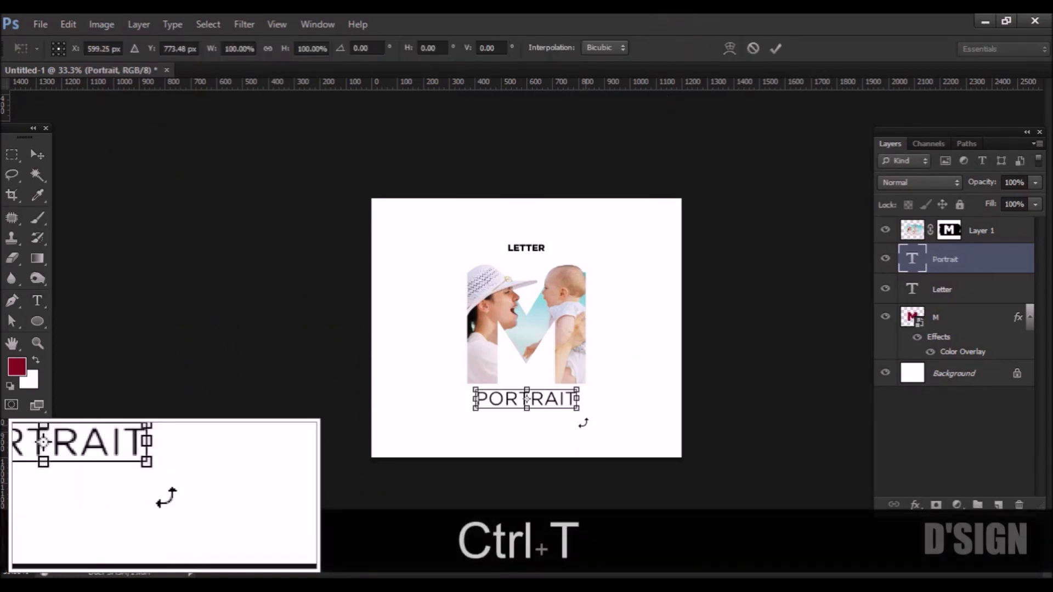
{"action": "left_click_drag", "start_coordinate": [581, 408], "coordinate": [589, 413]}
{"action": "left_click", "coordinate": [775, 49]}
{"action": "key", "text": "v"}
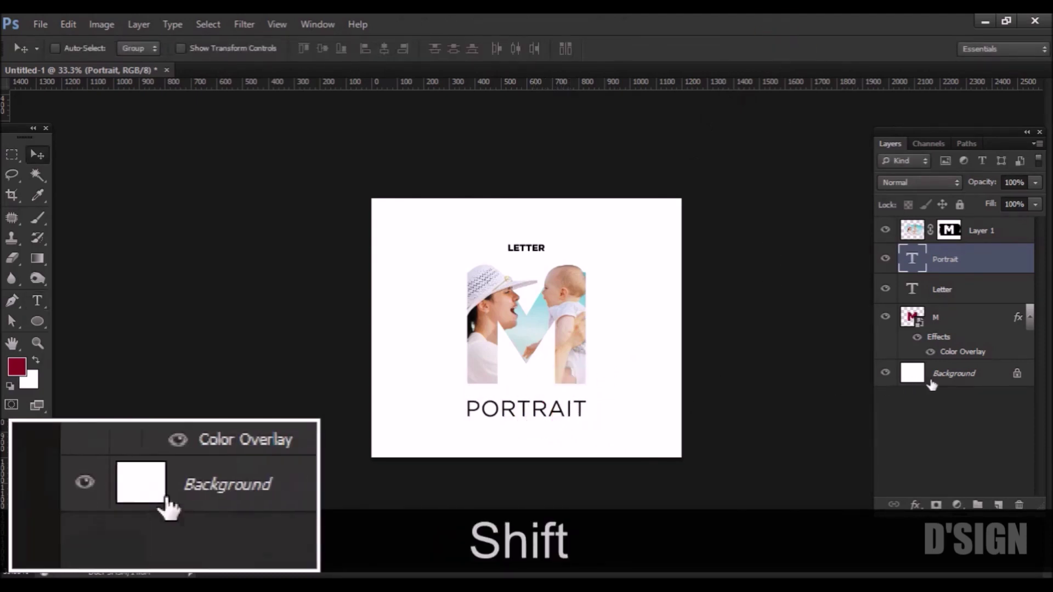
Darken the Background layer to near black with a Hue/Saturation lightness of -92
{"action": "left_click", "coordinate": [948, 375]}
{"action": "key", "text": "ctrl+u"}
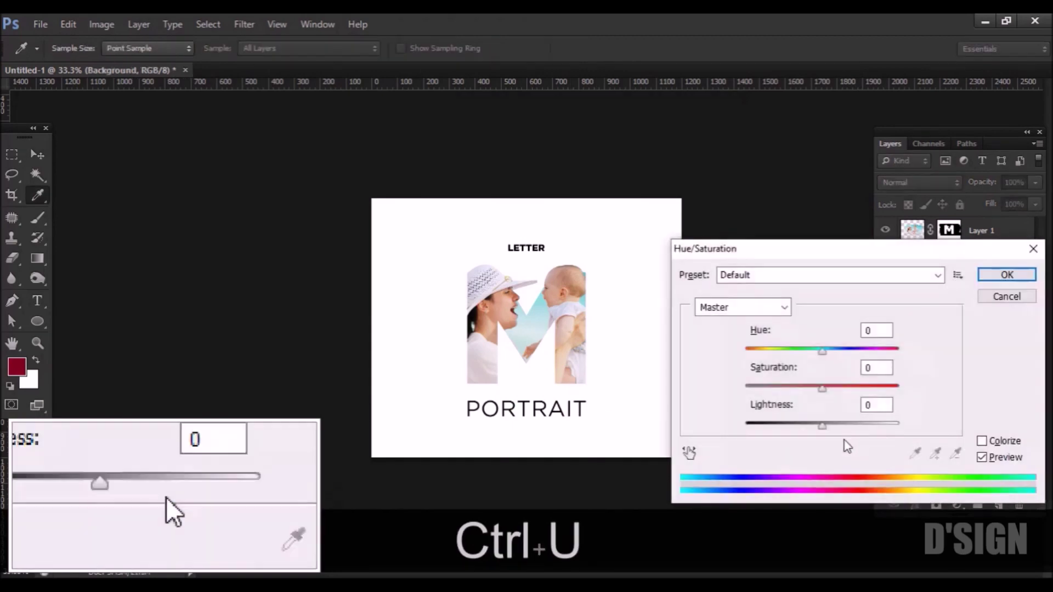
{"action": "left_click_drag", "start_coordinate": [821, 430], "coordinate": [755, 438]}
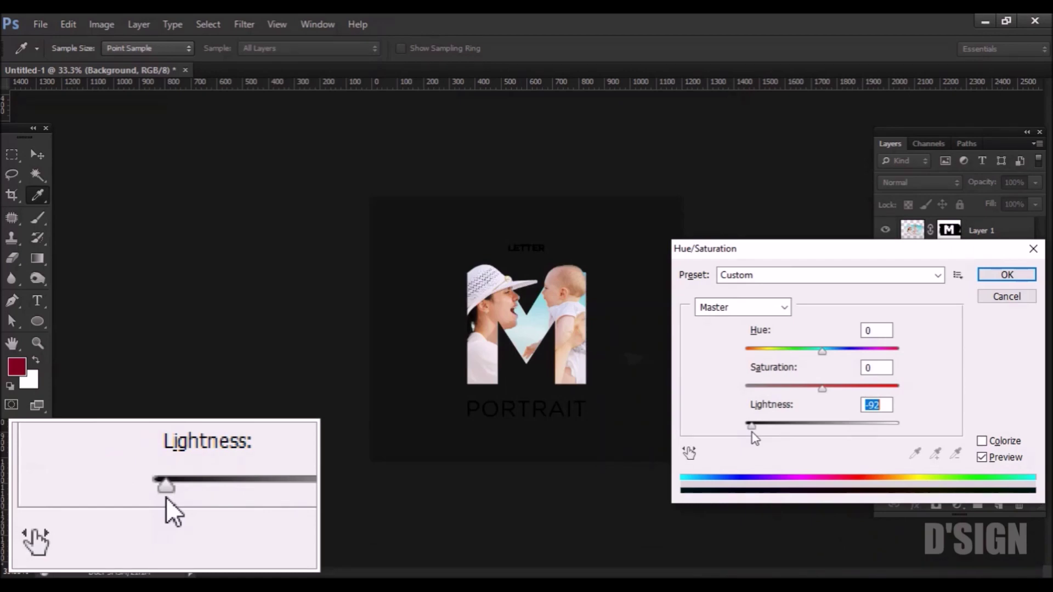
{"action": "left_click", "coordinate": [1008, 276]}
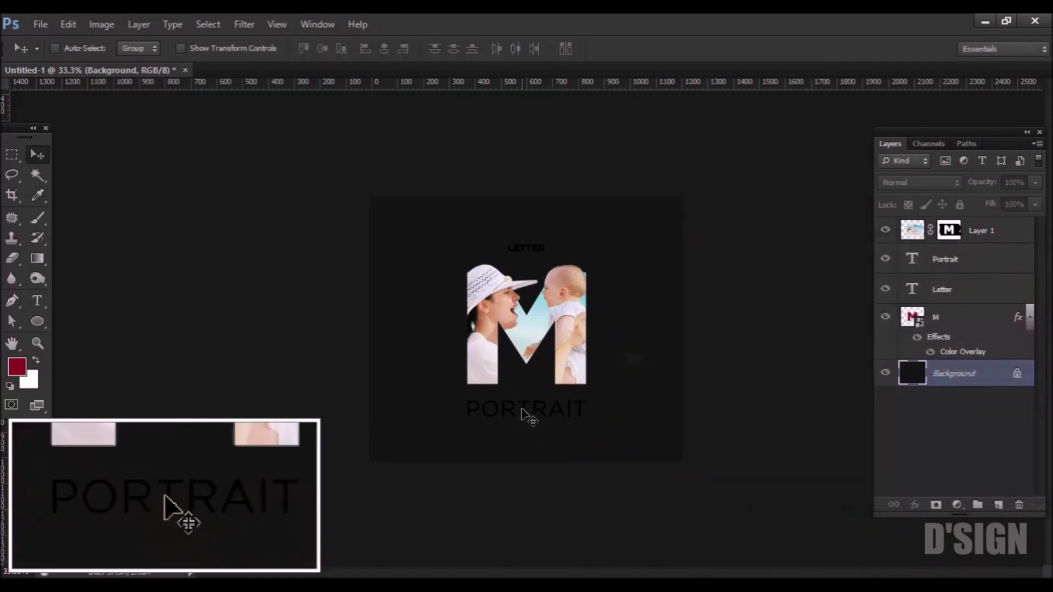
Change the PORTRAIT text color to white (ffffff)
{"action": "key", "text": "t"}
{"action": "left_click", "coordinate": [526, 411]}
{"action": "key", "text": "ctrl+a"}
{"action": "left_click", "coordinate": [495, 48]}
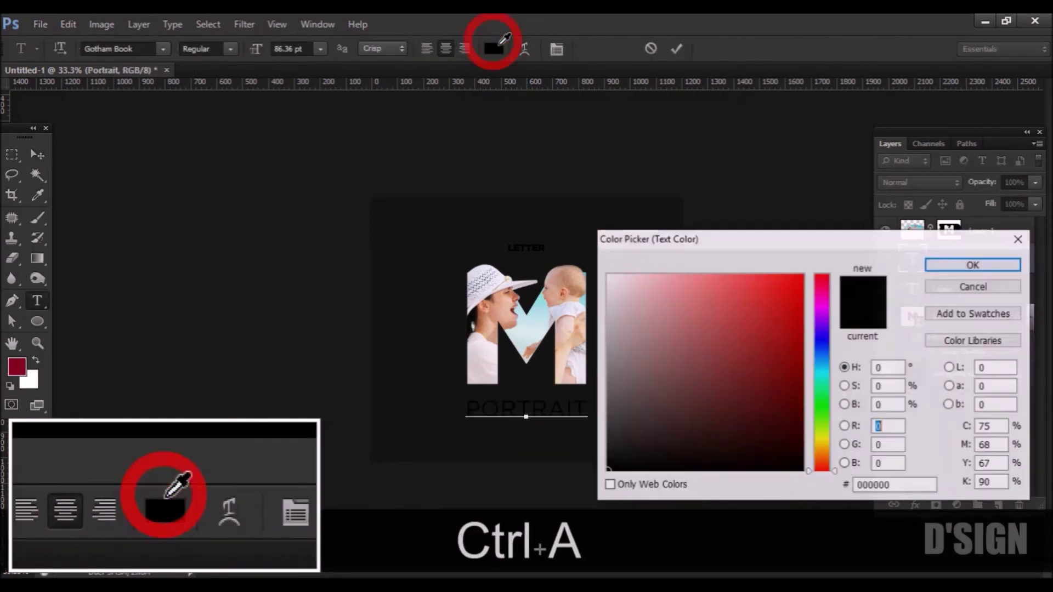
{"action": "left_click_drag", "start_coordinate": [665, 331], "coordinate": [606, 274]}
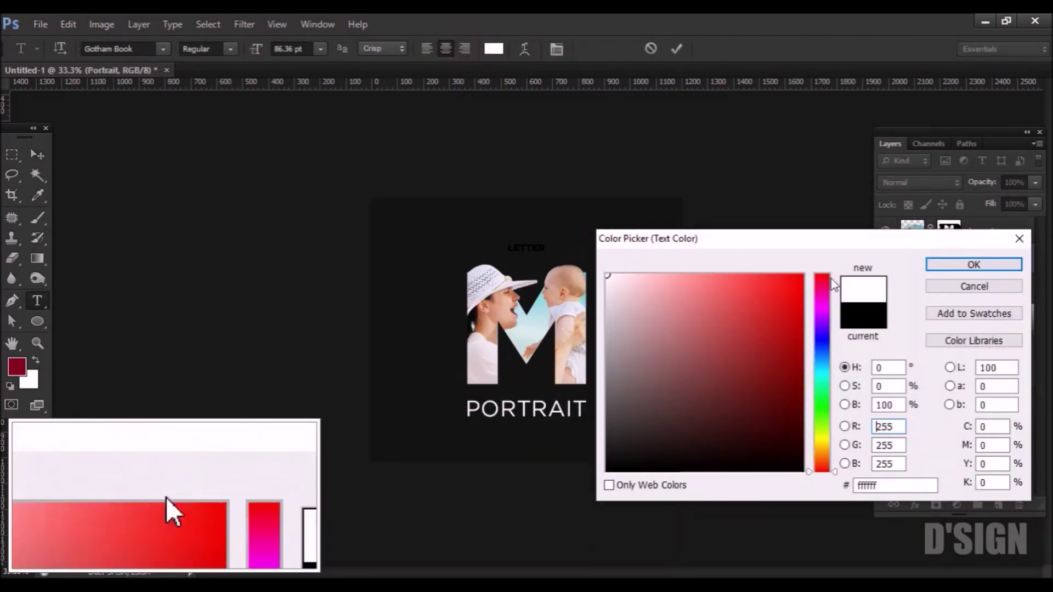
{"action": "left_click", "coordinate": [975, 264]}
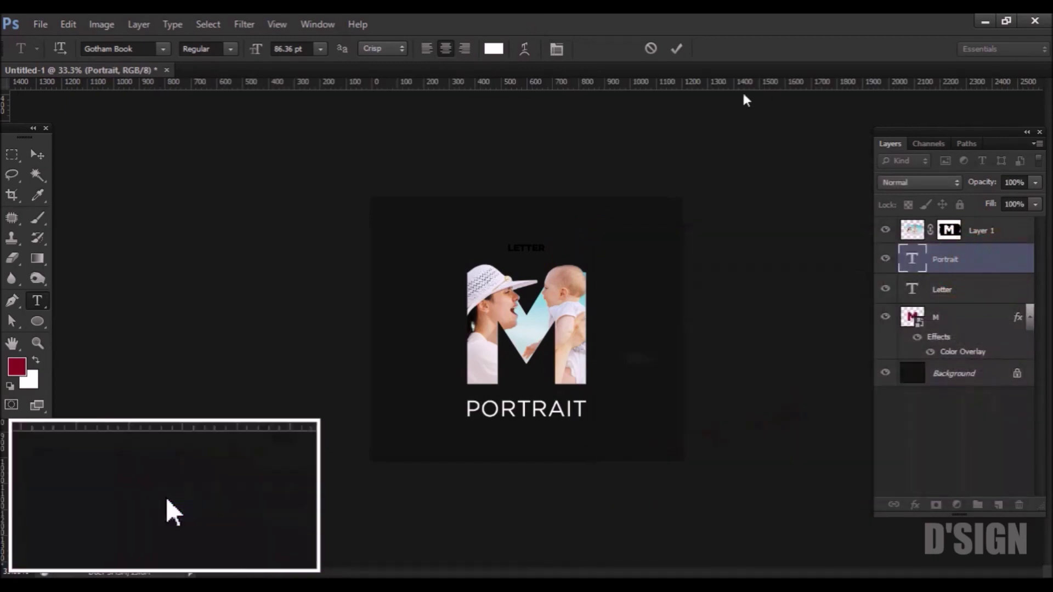
{"action": "left_click", "coordinate": [676, 49]}
Change the LETTER text color to white (ffffff)
{"action": "left_click", "coordinate": [521, 247]}
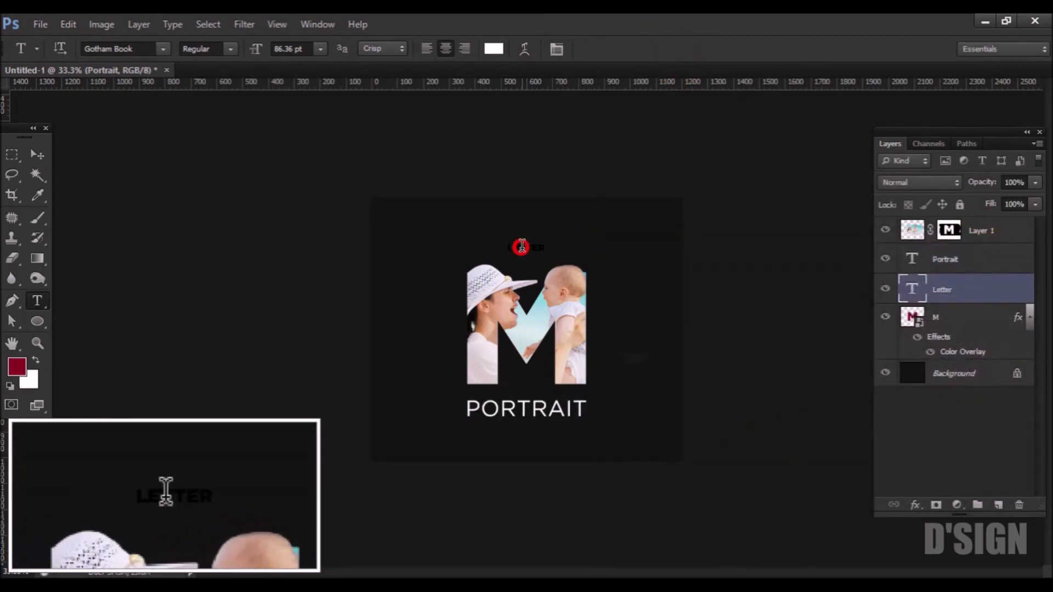
{"action": "key", "text": "ctrl+a"}
{"action": "left_click", "coordinate": [493, 49]}
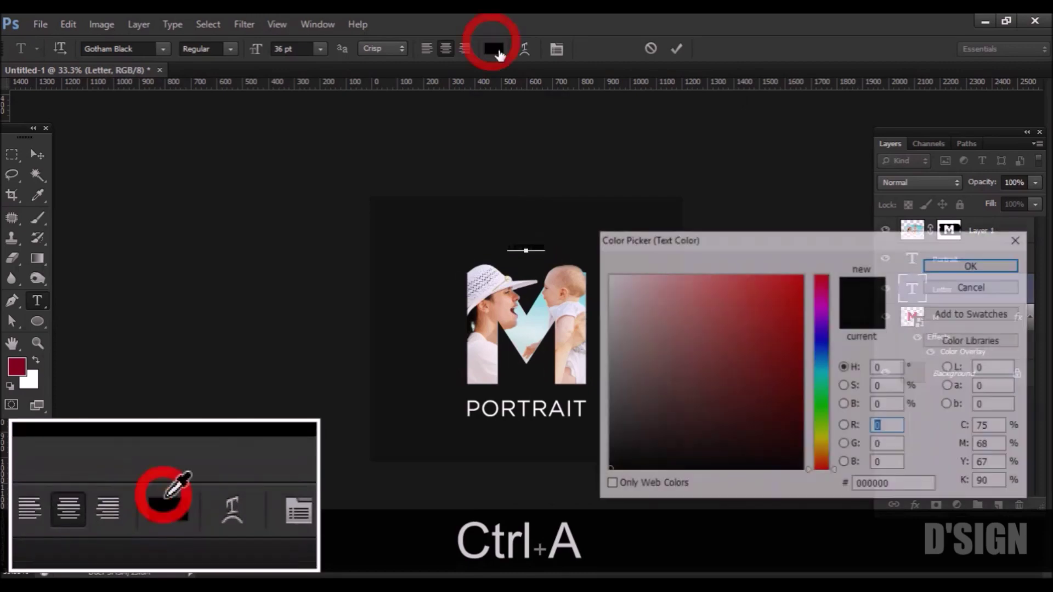
{"action": "left_click", "coordinate": [597, 261]}
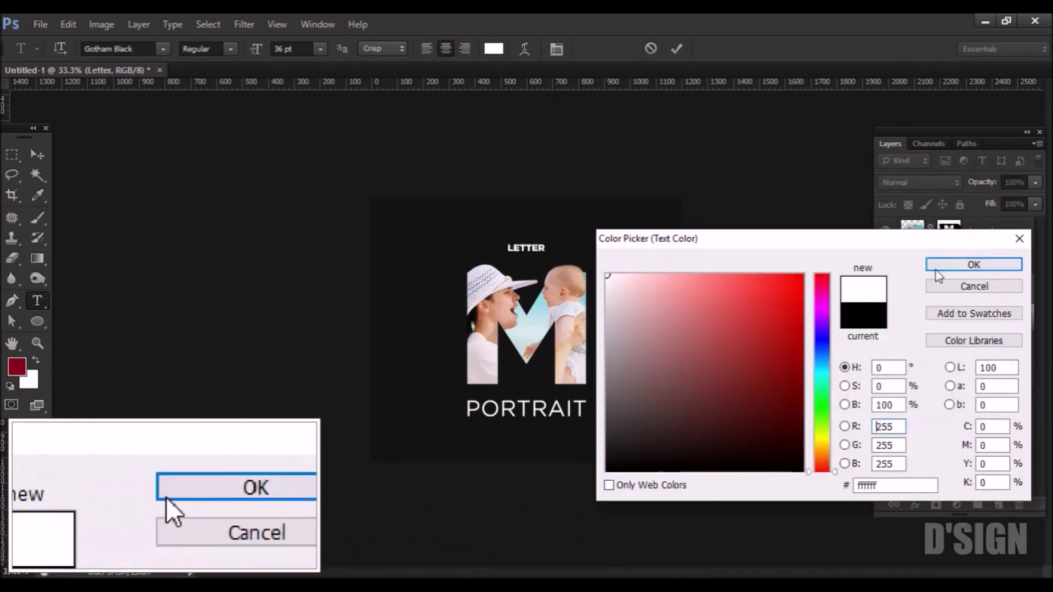
{"action": "left_click", "coordinate": [951, 263]}
Set the tracking of the LETTER text to 200
{"action": "left_click", "coordinate": [557, 48]}
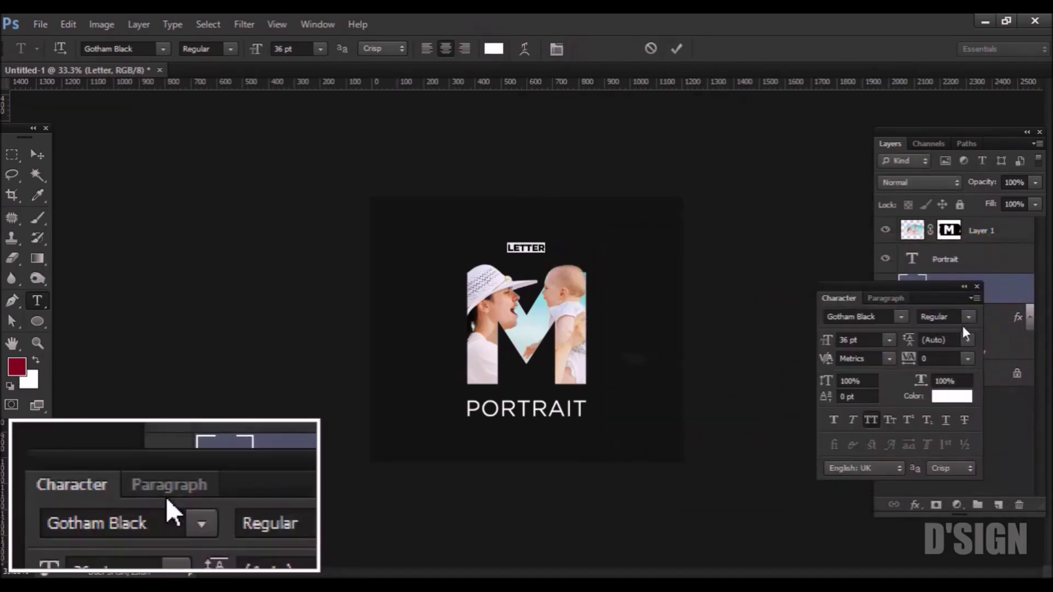
{"action": "left_click", "coordinate": [967, 358]}
{"action": "left_click", "coordinate": [966, 344]}
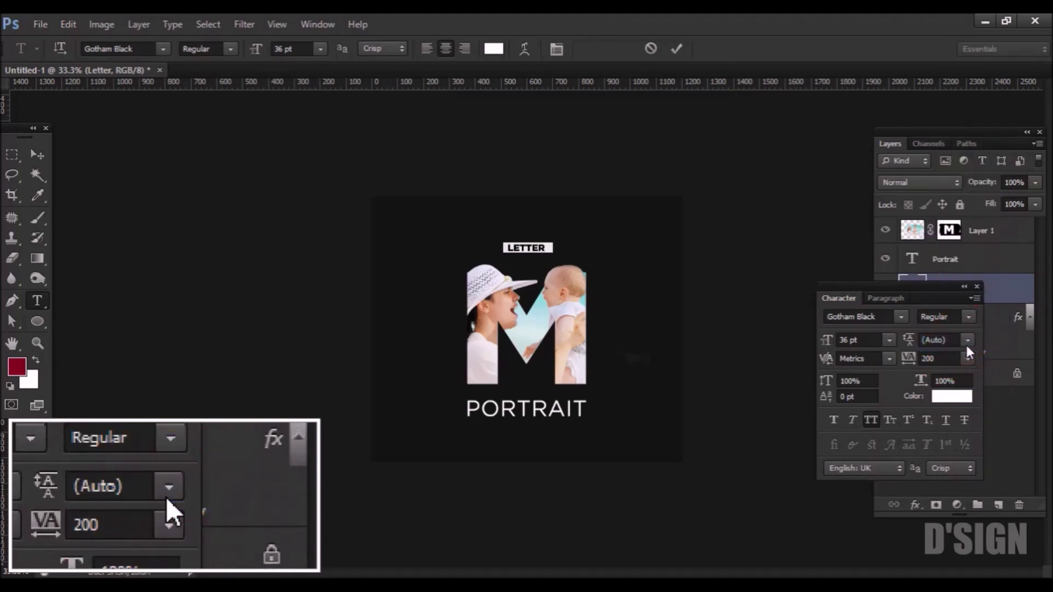
Enlarge the LETTER text to 77 pt and change its font to Gotham Book
{"action": "key", "text": "Up"}
{"action": "key", "text": "Up"}
{"action": "key", "text": "Up"}
{"action": "key", "text": "Up"}
{"action": "key", "text": "Up"}
{"action": "key", "text": "Up"}
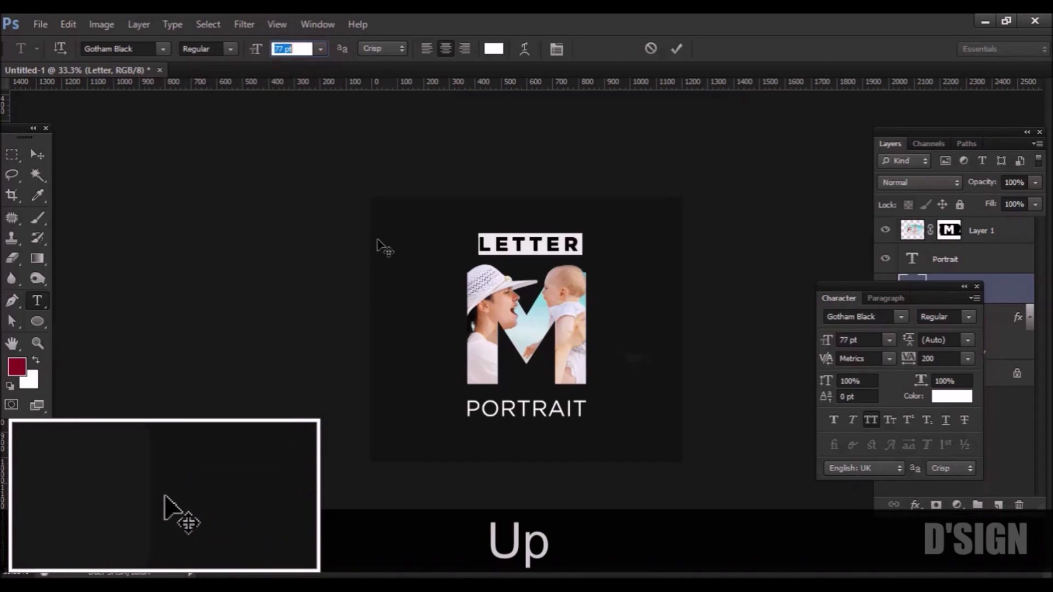
{"action": "left_click", "coordinate": [163, 49]}
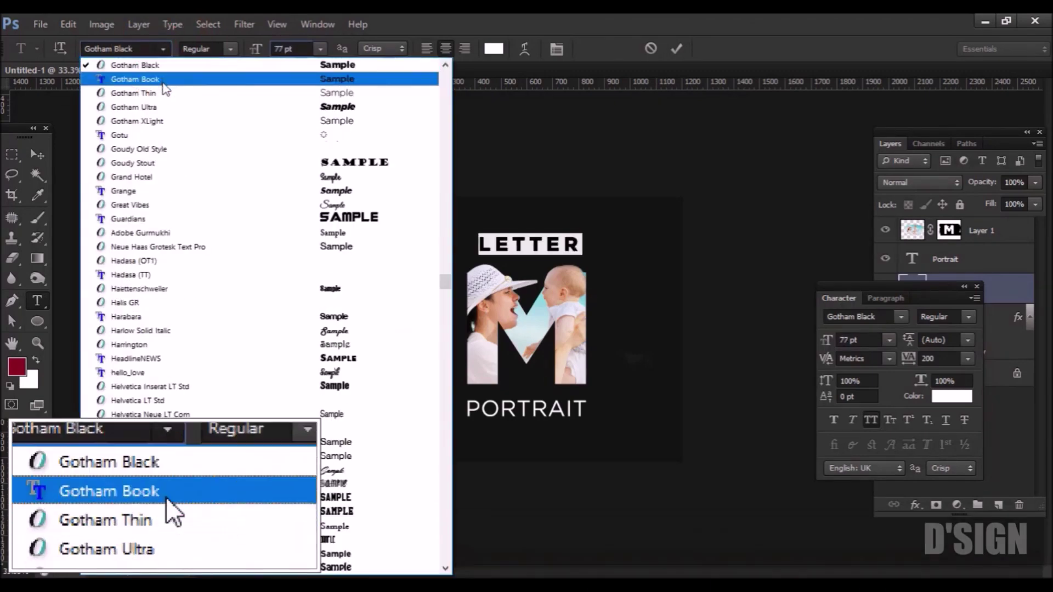
{"action": "left_click", "coordinate": [160, 83]}
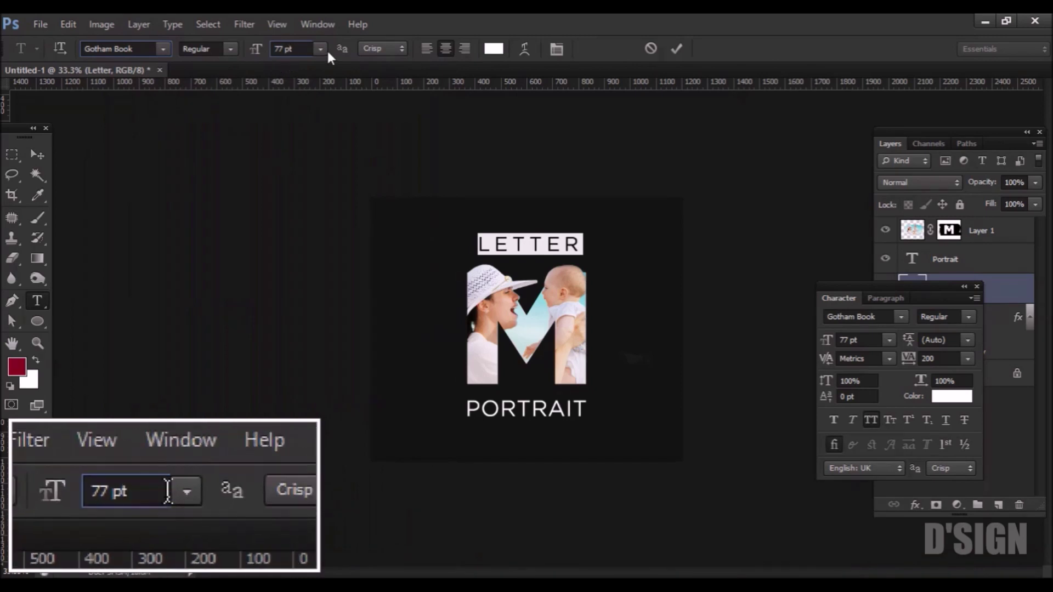
{"action": "left_click", "coordinate": [678, 45]}
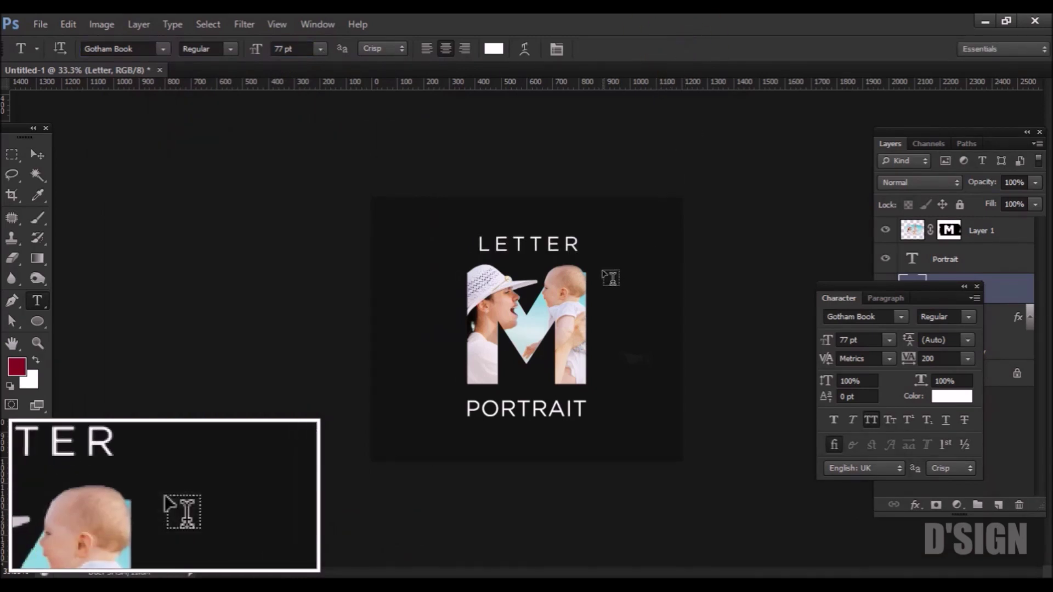
Scale the LETTER text proportionally from its center to about 116%, roughly matching the M's width
{"action": "key", "text": "ctrl+t"}
{"action": "left_click_drag", "start_coordinate": [588, 230], "coordinate": [586, 228]}
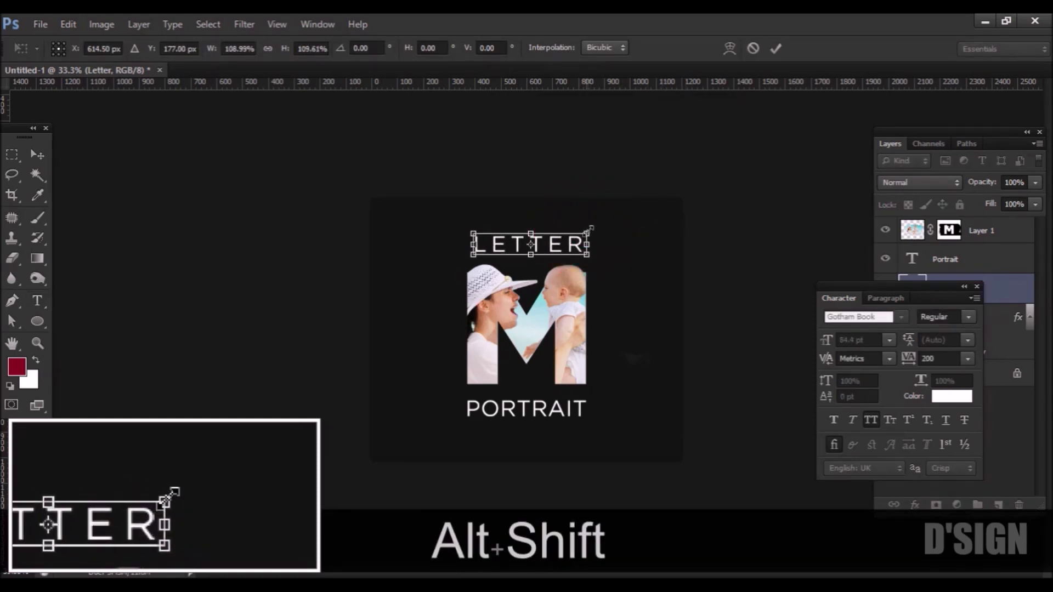
{"action": "left_click_drag", "start_coordinate": [592, 227], "coordinate": [591, 226]}
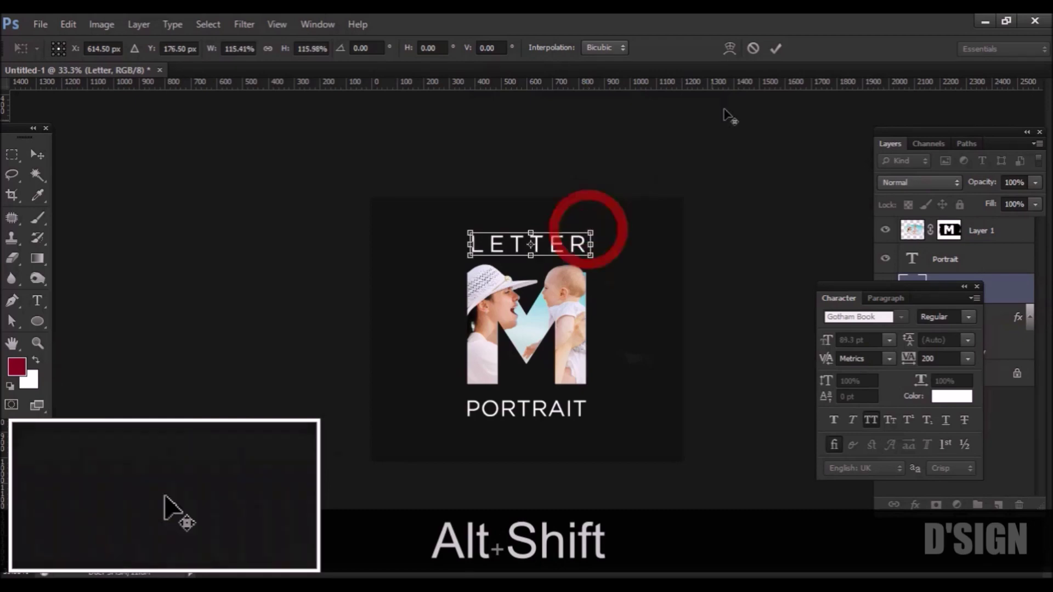
{"action": "left_click", "coordinate": [775, 48]}
Center the LETTER text horizontally on the canvas, clear the selection and close the character settings
{"action": "key", "text": "ctrl+a"}
{"action": "key", "text": "v"}
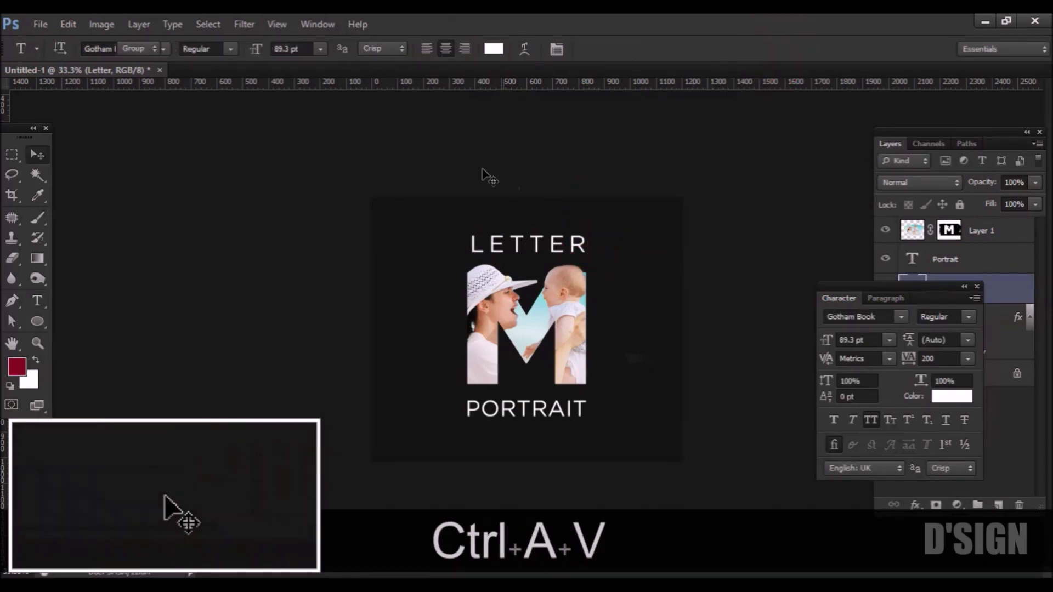
{"action": "left_click", "coordinate": [381, 49]}
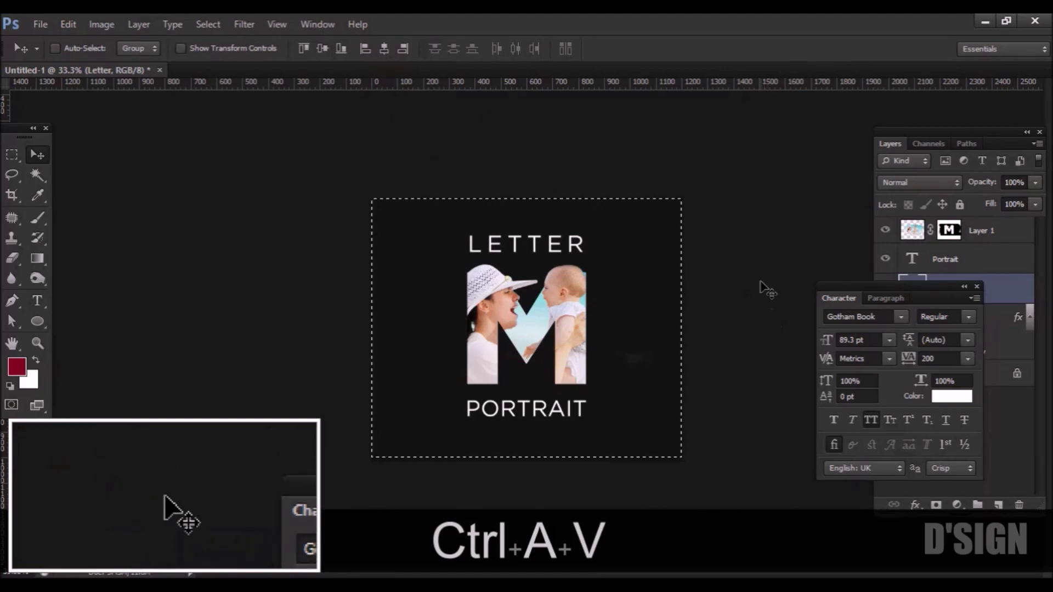
{"action": "key", "text": "m"}
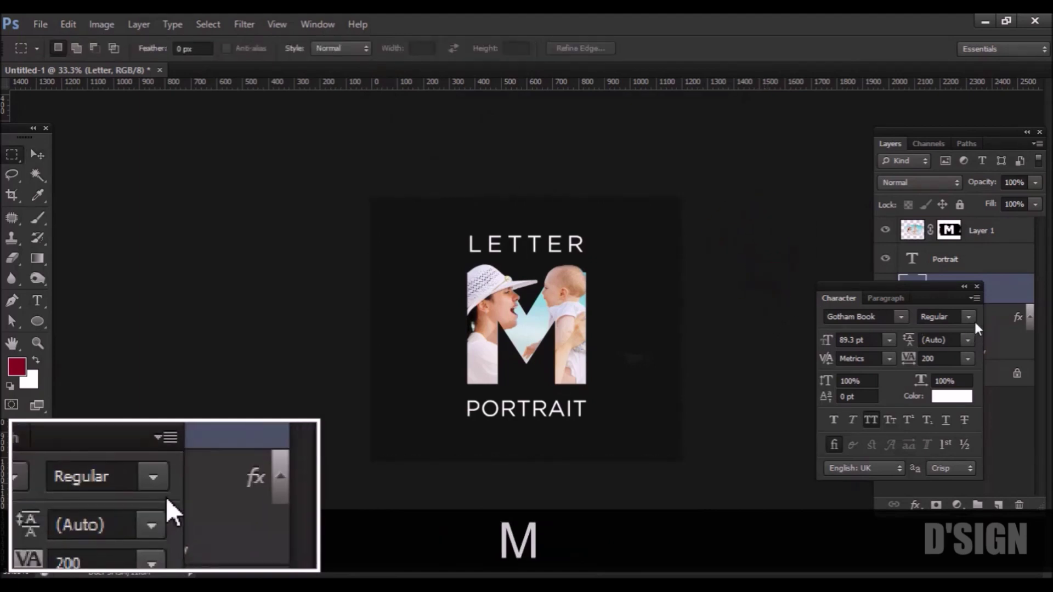
{"action": "left_click", "coordinate": [977, 286]}
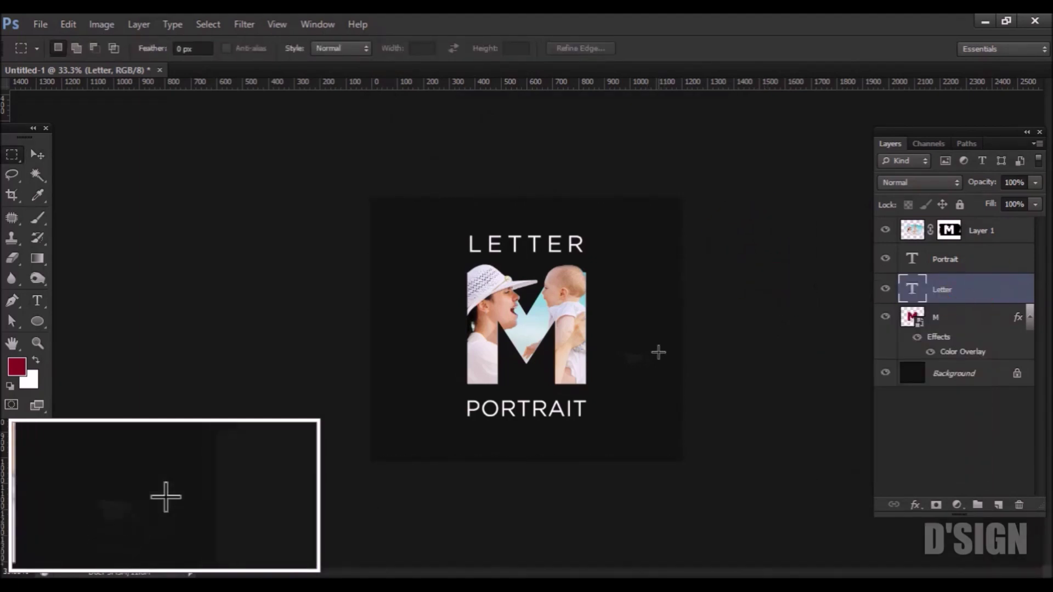
{"action": "key", "text": "z"}
{"action": "left_click_drag", "start_coordinate": [372, 200], "coordinate": [735, 472]}
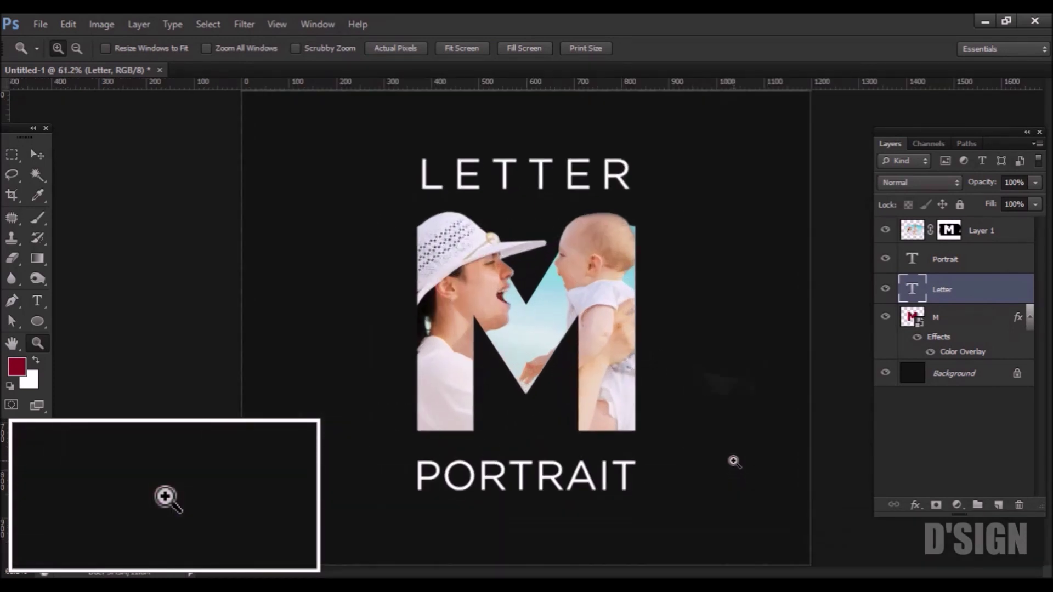